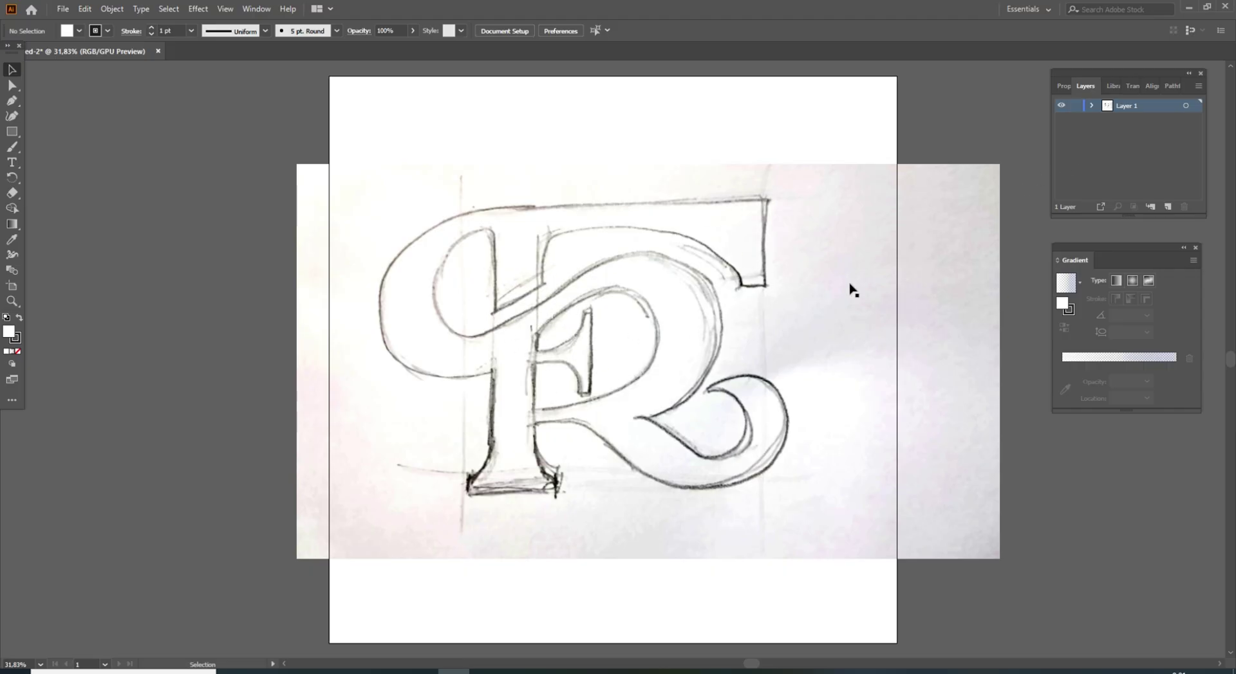
Lock the layer holding the lettering sketch and add a new layer above it for tracing.
click(962, 288)
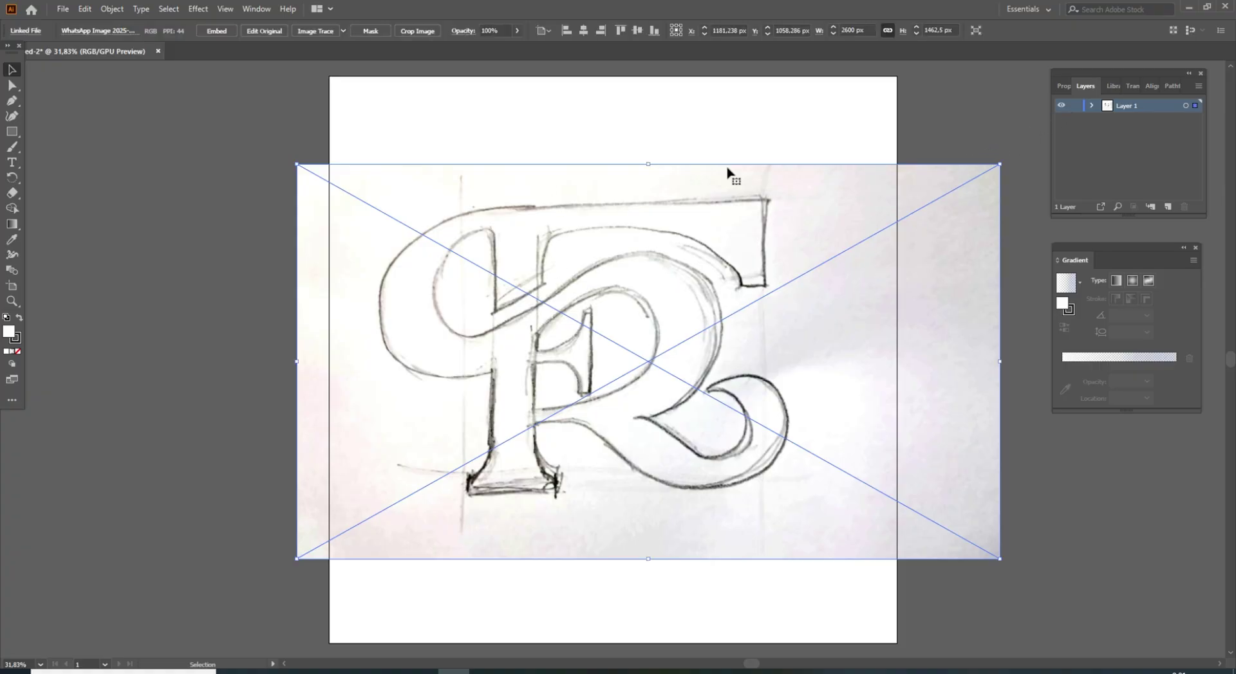
click(1074, 107)
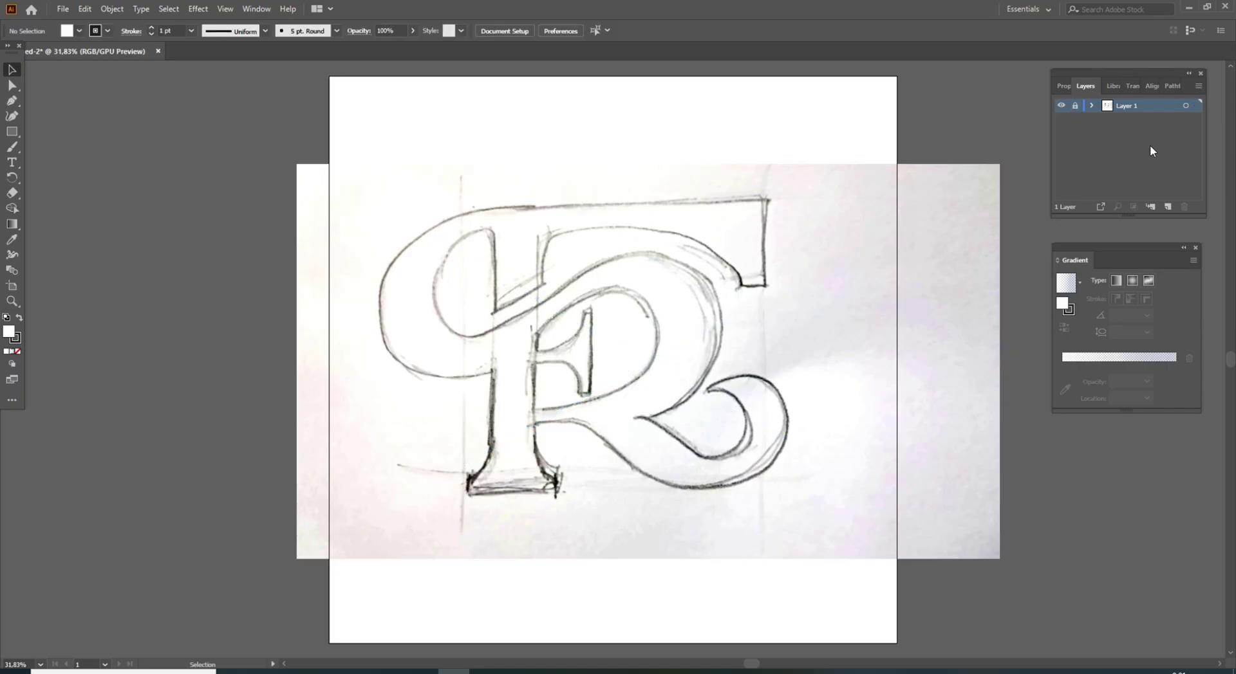
click(1168, 206)
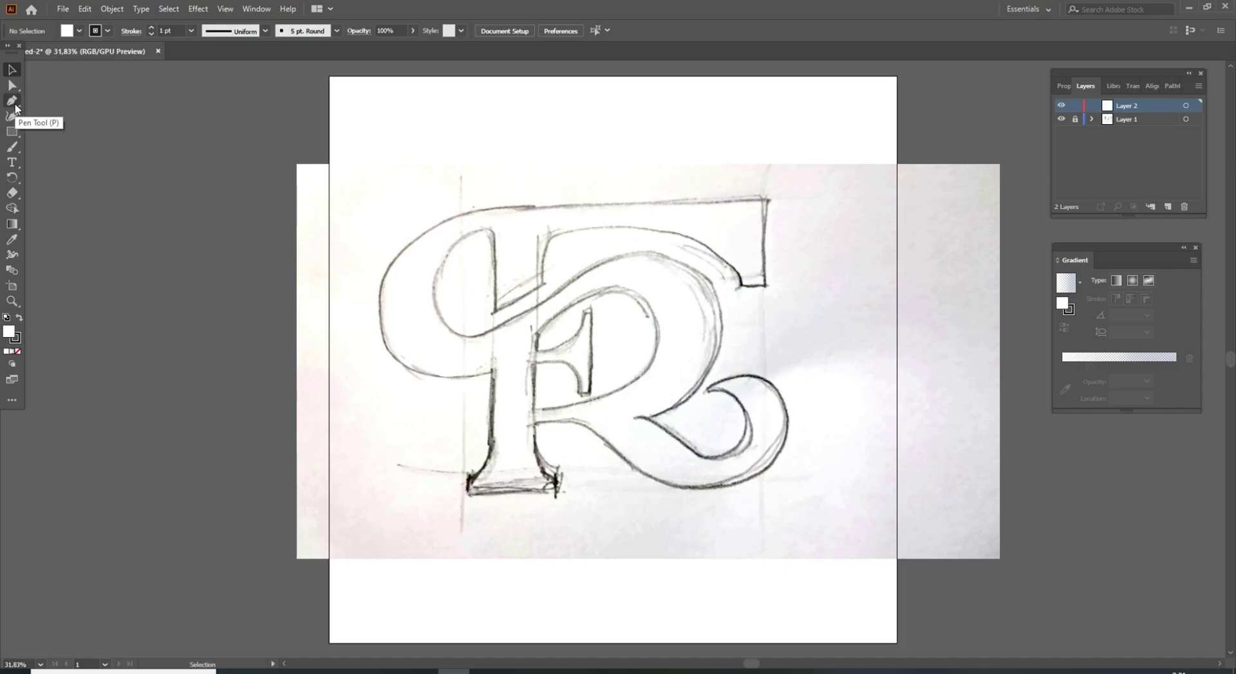
Set the drawing style to no fill with a 4 pt red stroke.
click(18, 350)
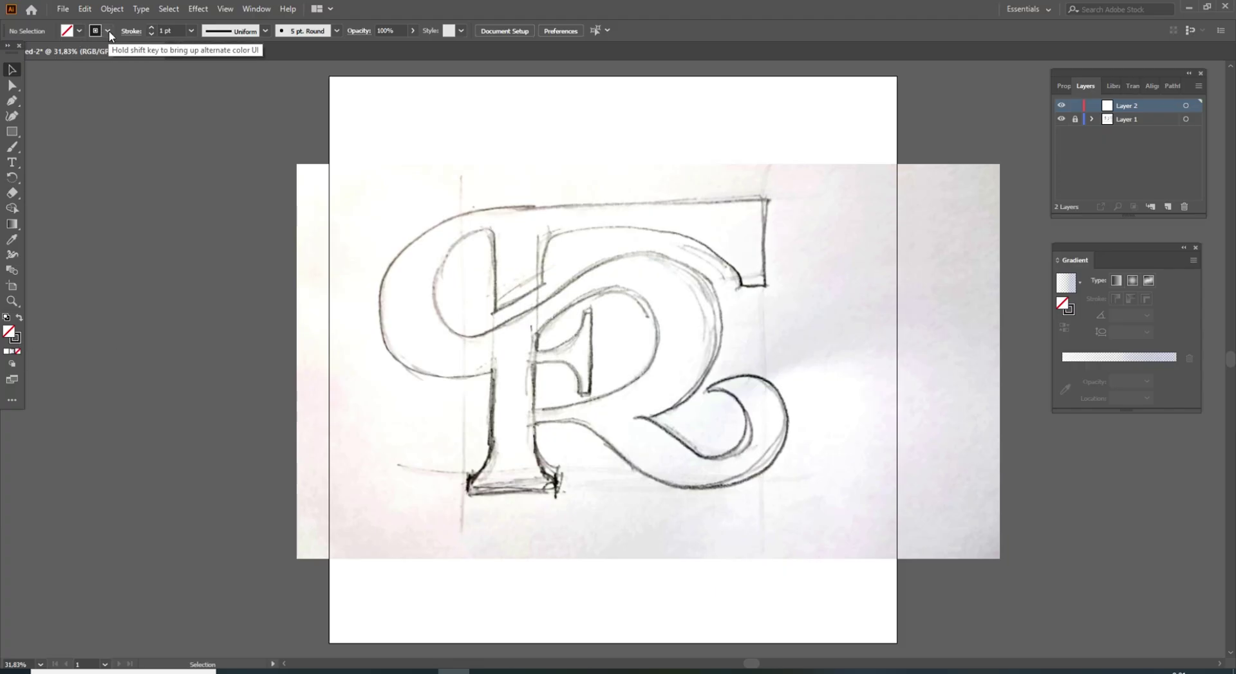
click(152, 28)
click(152, 27)
click(152, 28)
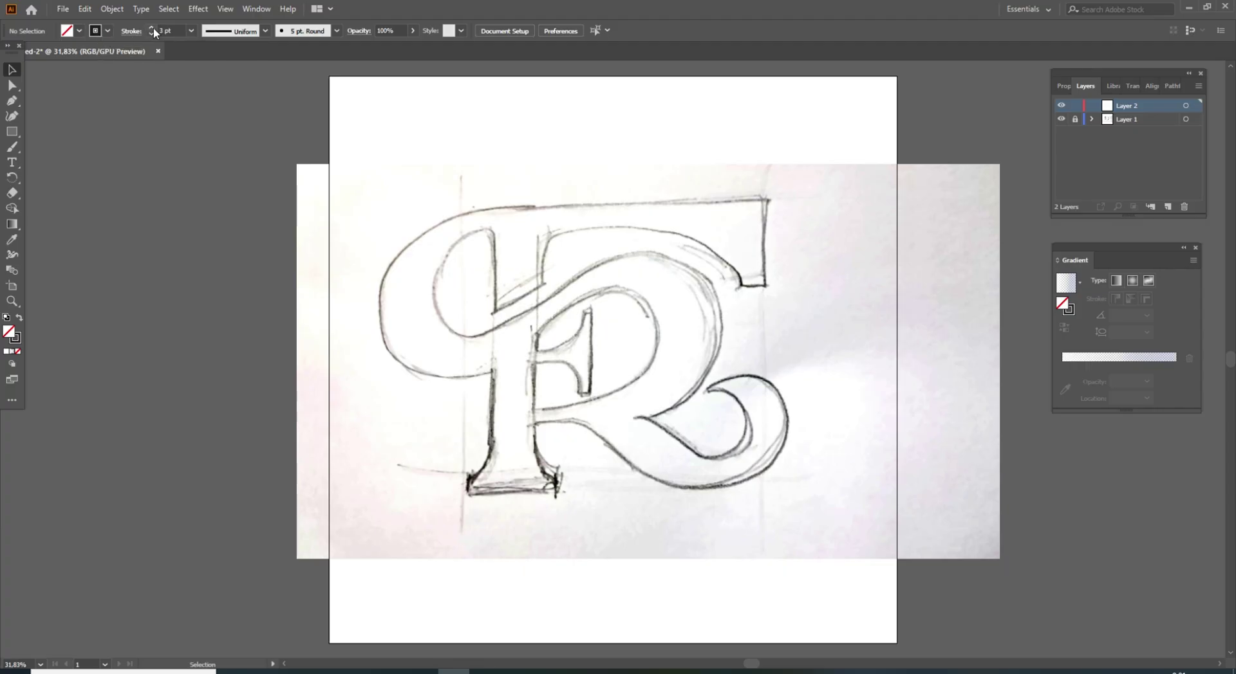
click(96, 32)
click(44, 51)
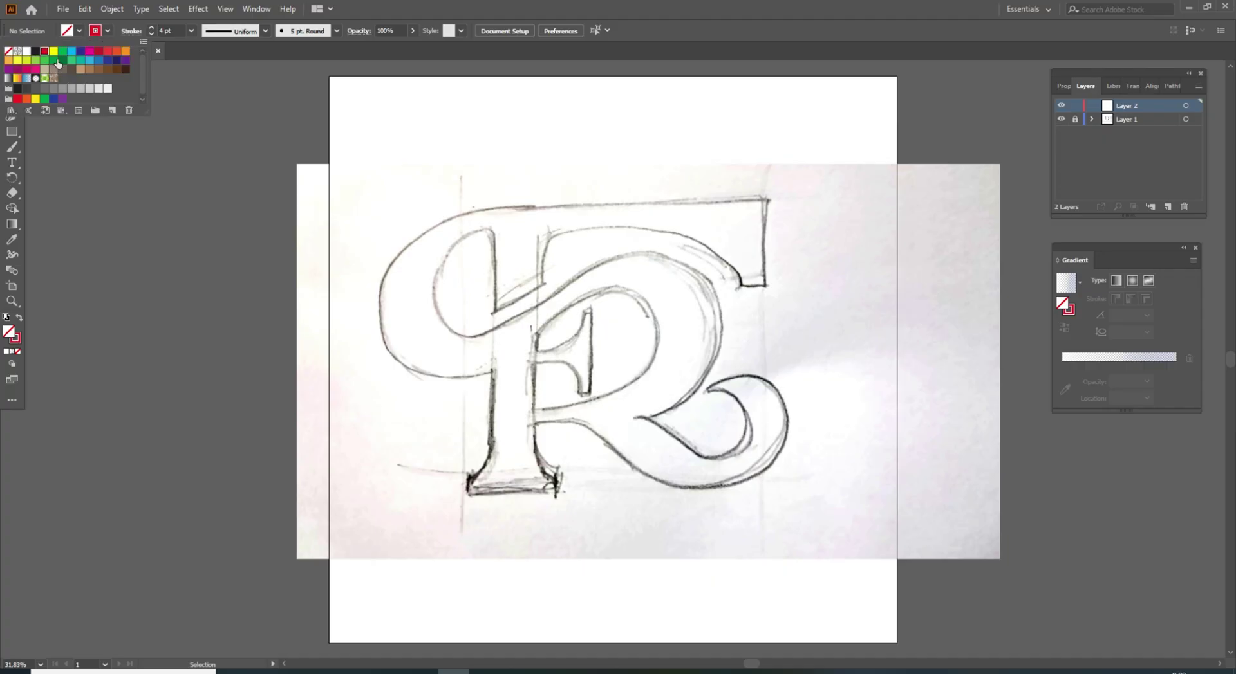
click(325, 194)
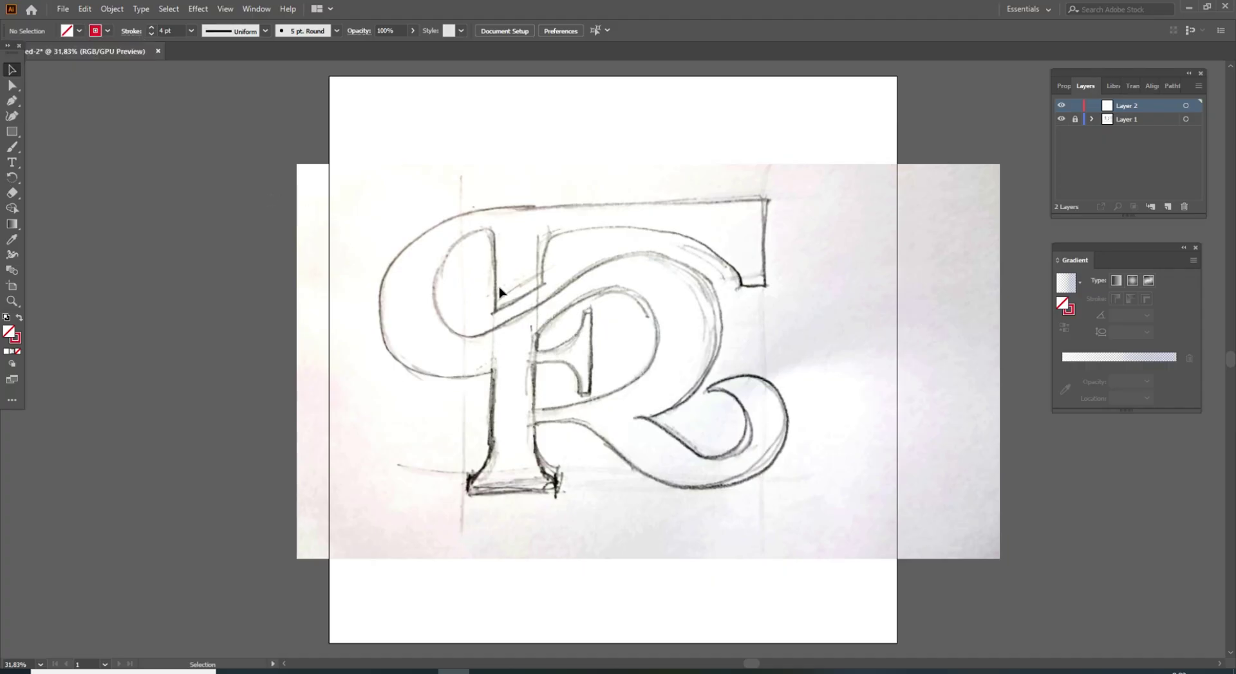
Start a straight-segment Pen path around the T crossbar's right end and along its underside to the stem.
key(z)
drag(515, 215, 574, 275)
key(p)
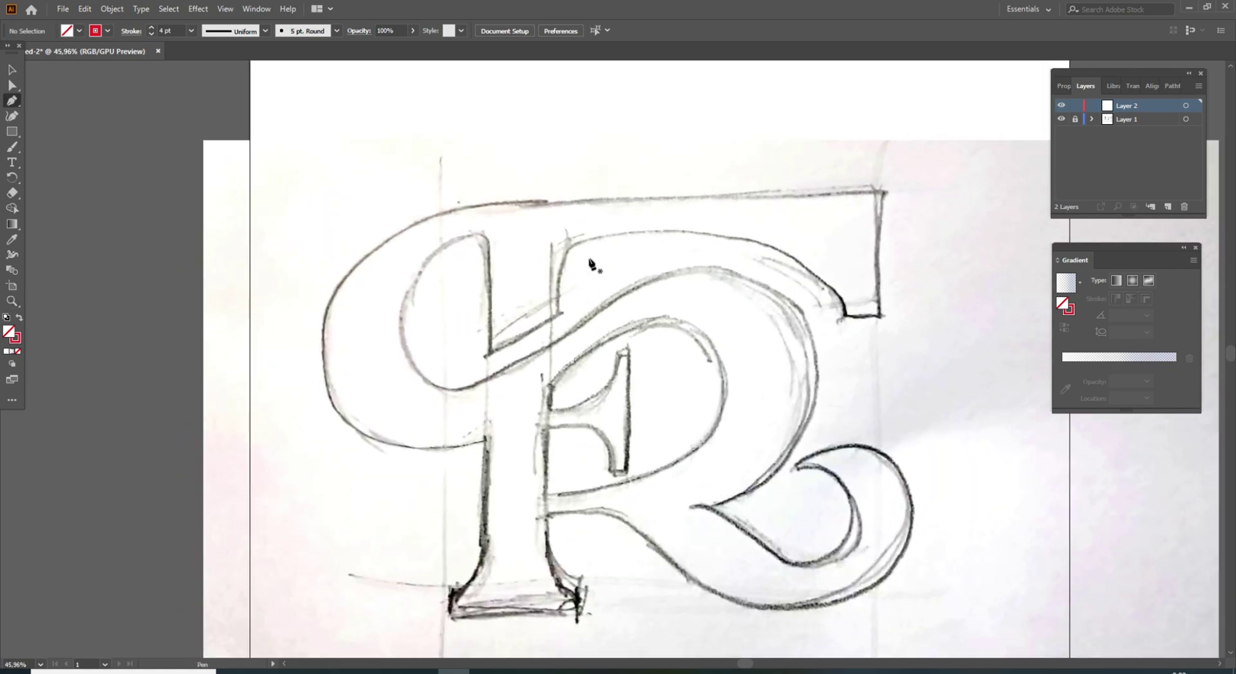
click(880, 192)
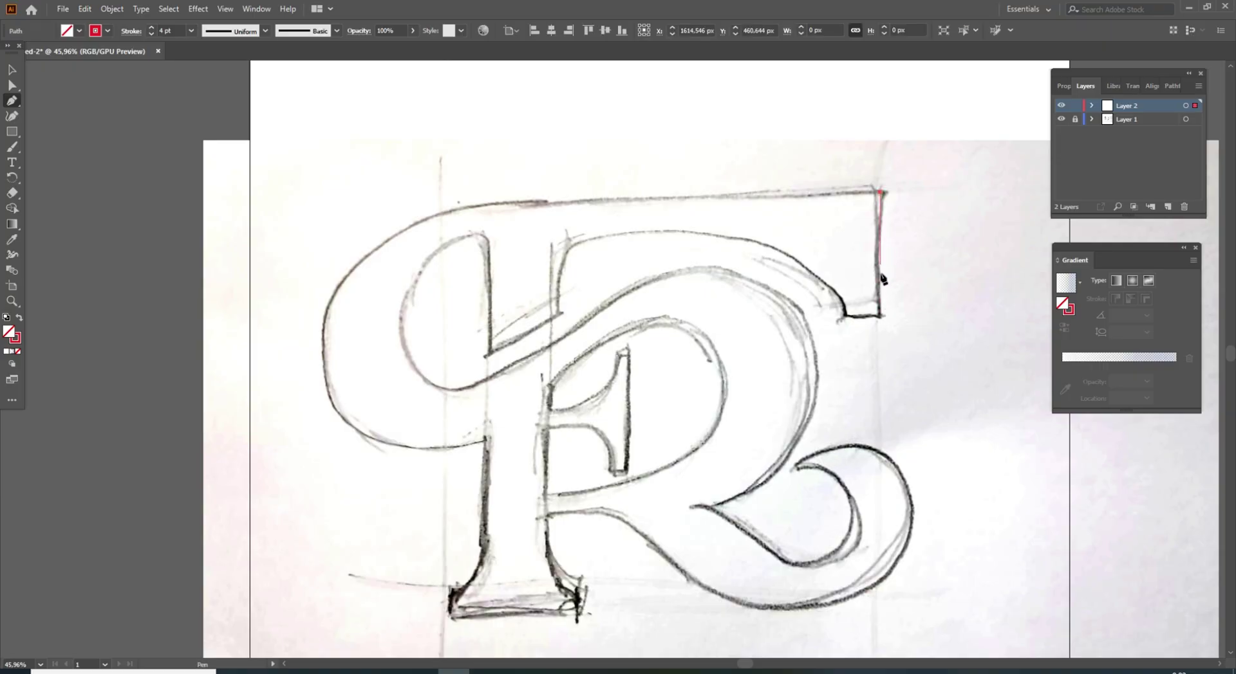
click(880, 316)
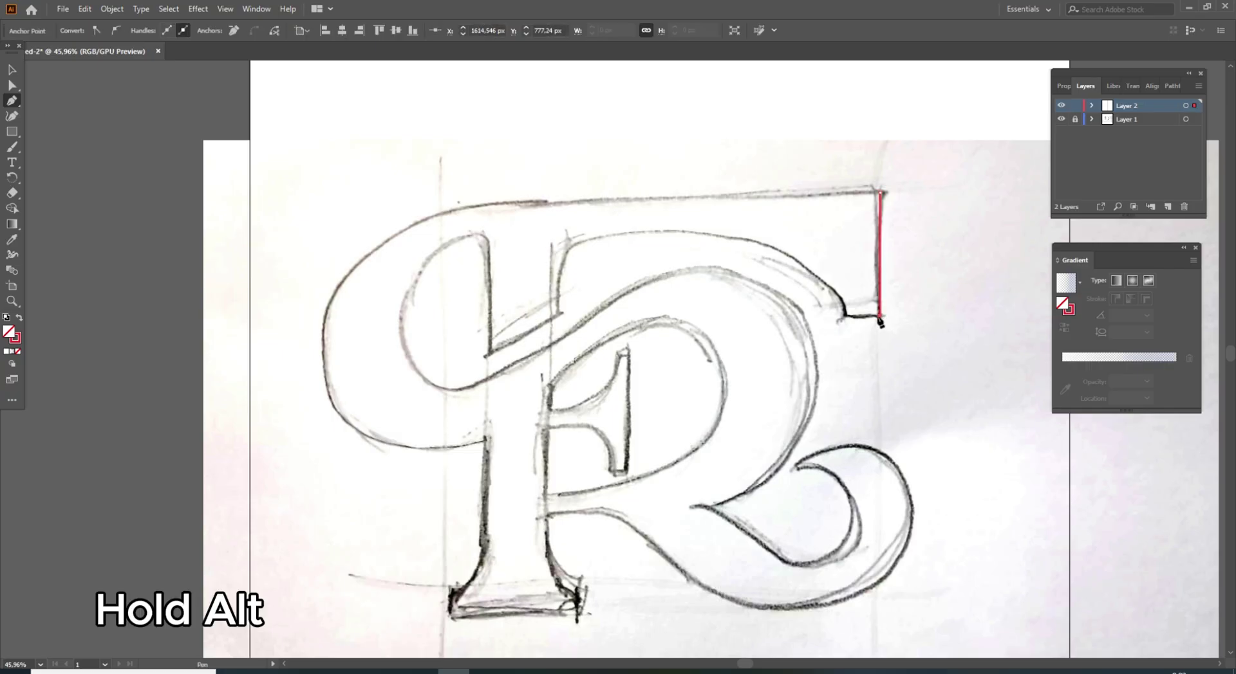
click(845, 316)
click(558, 243)
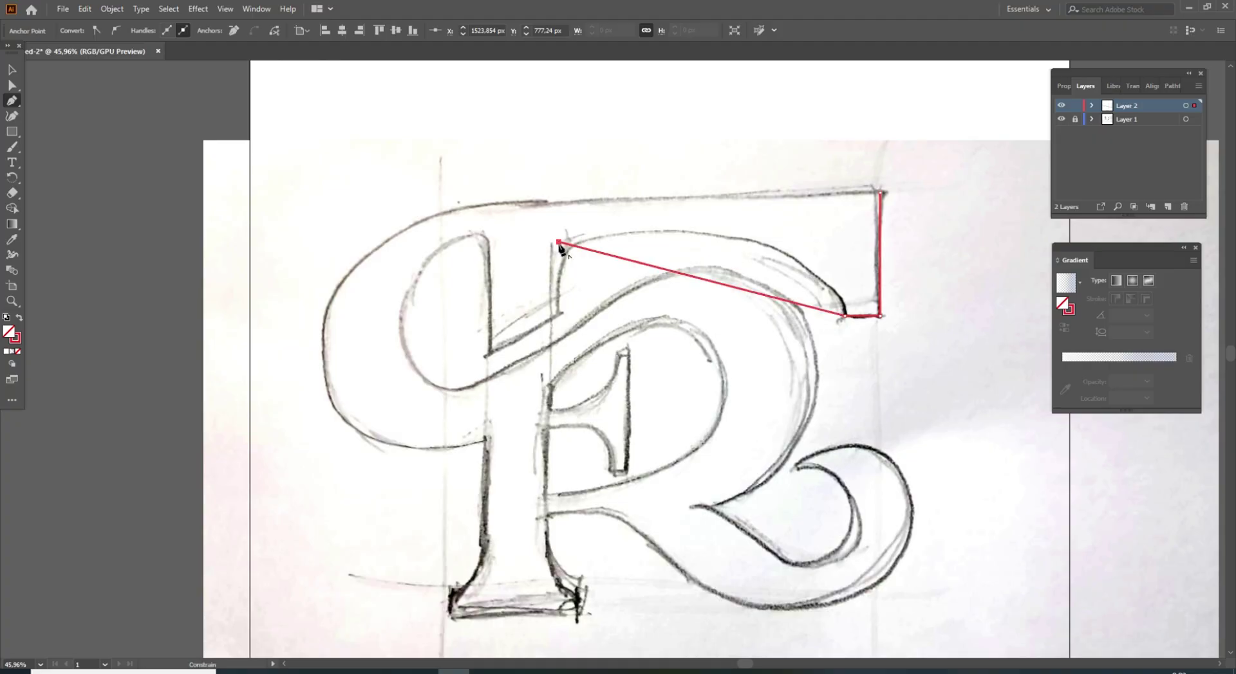
Continue the path with straight segments around the notch in the T's stem and the left loop's inner edge.
click(559, 315)
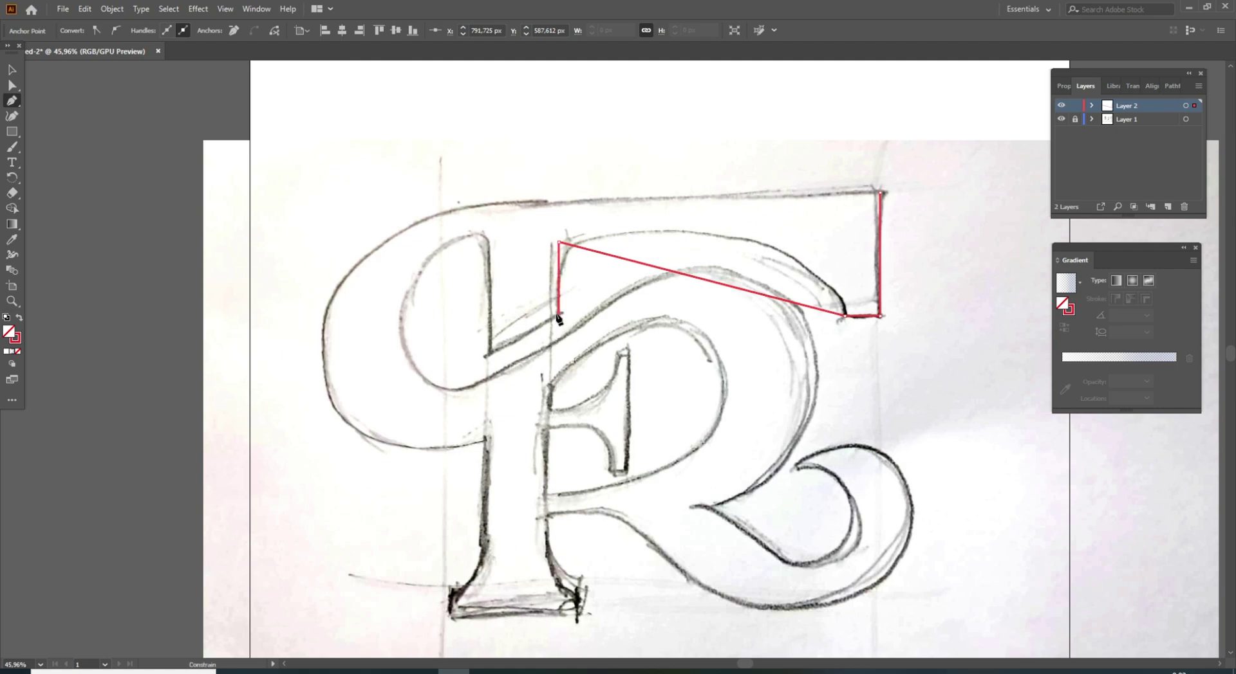
click(487, 354)
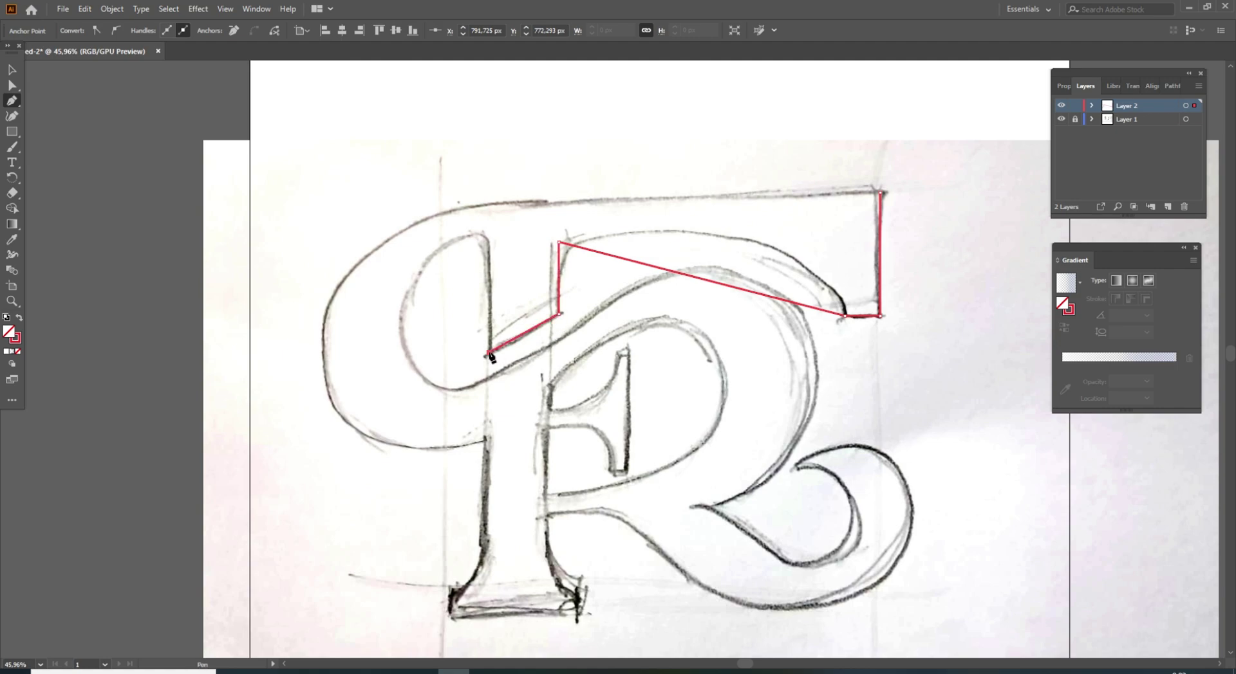
click(488, 230)
click(399, 319)
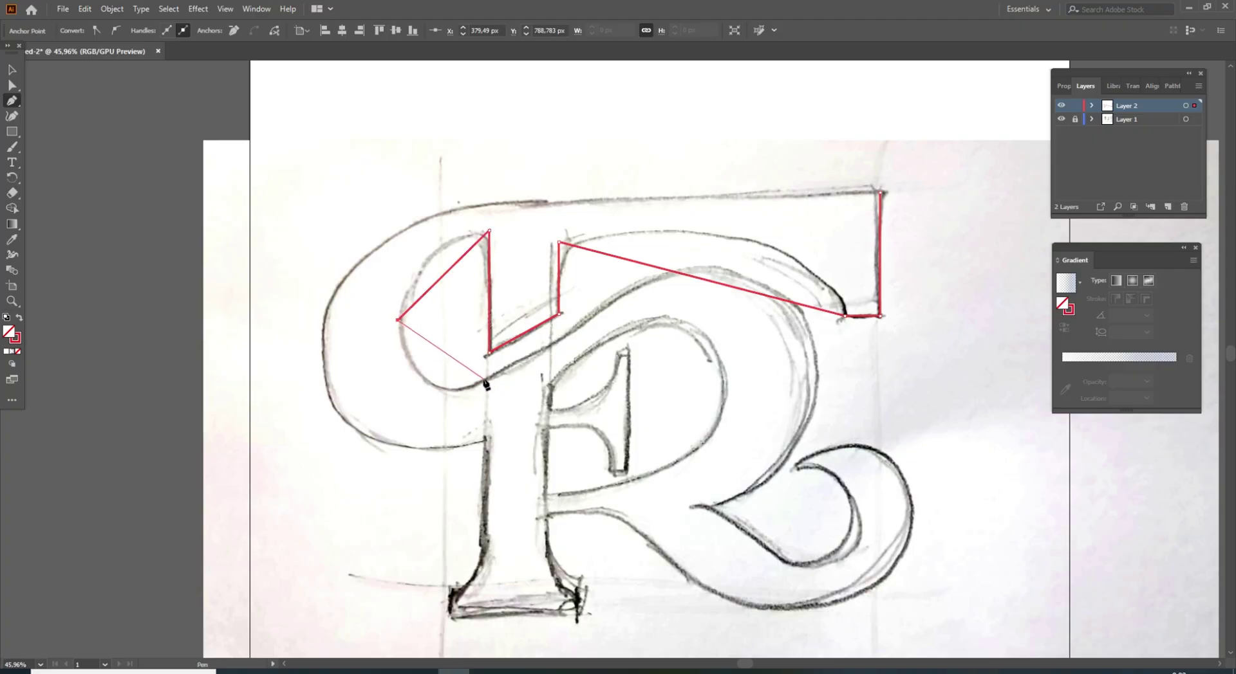
click(483, 379)
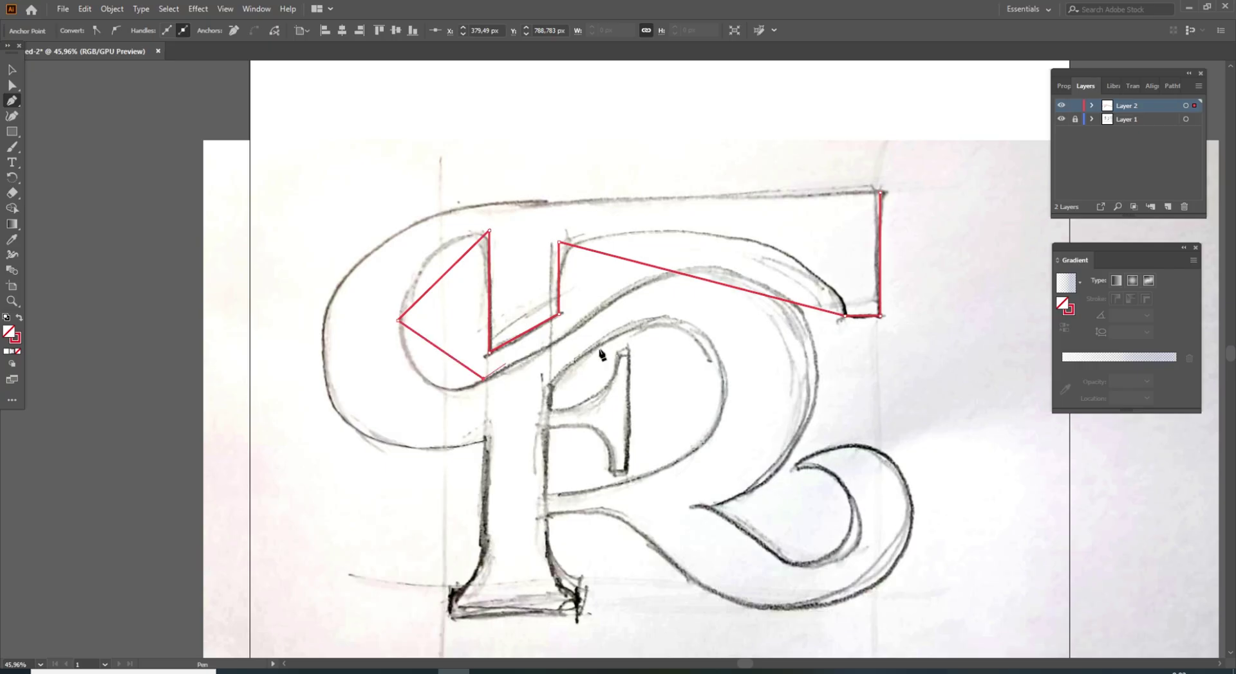
Continue the path along the rising diagonal and around the R bowl's outer edge to the leg junction.
click(566, 335)
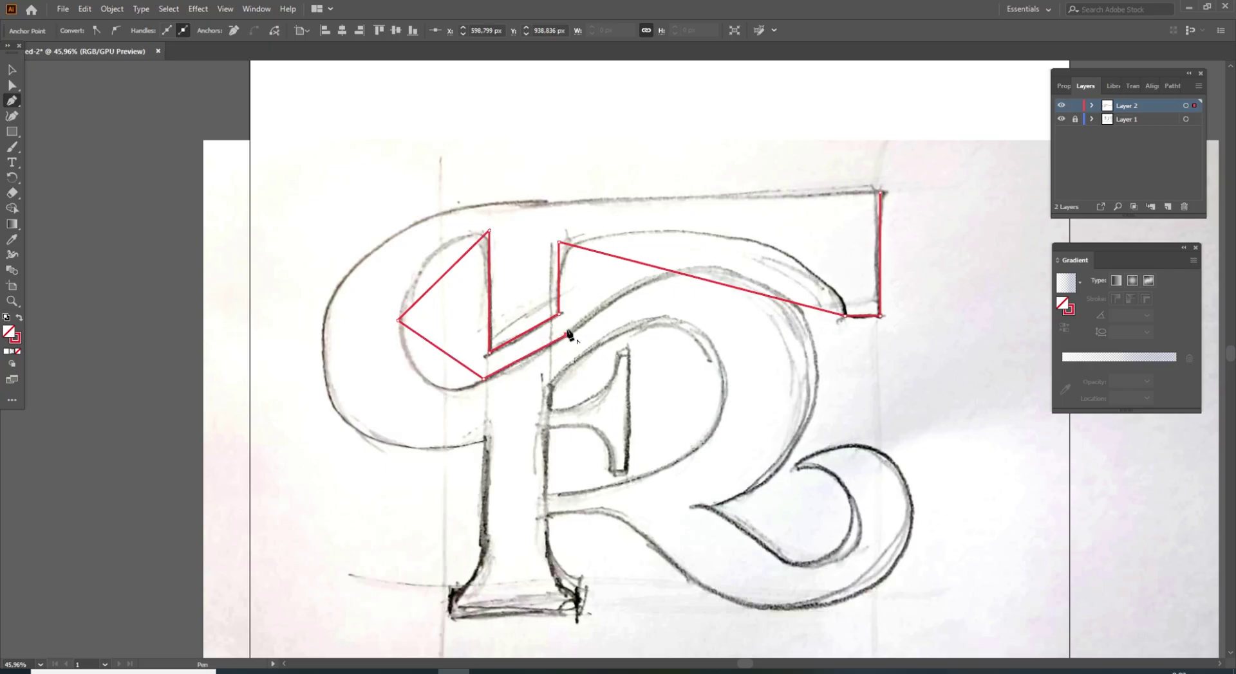
click(721, 266)
click(819, 371)
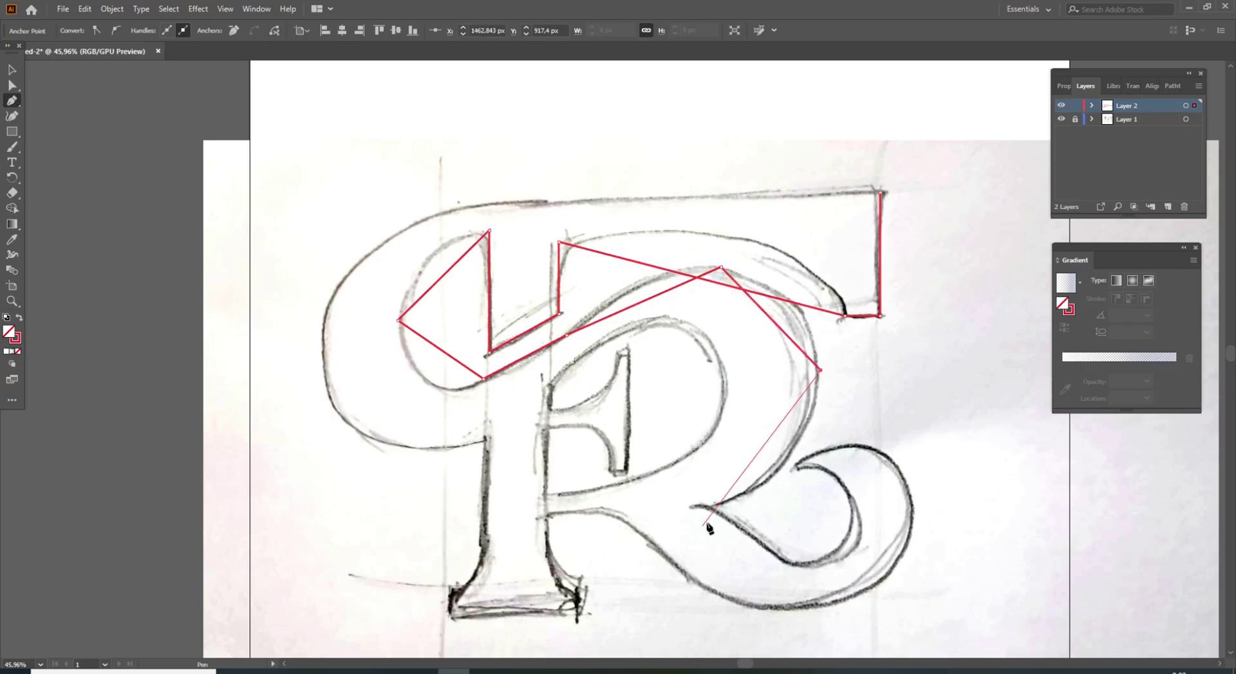
click(691, 506)
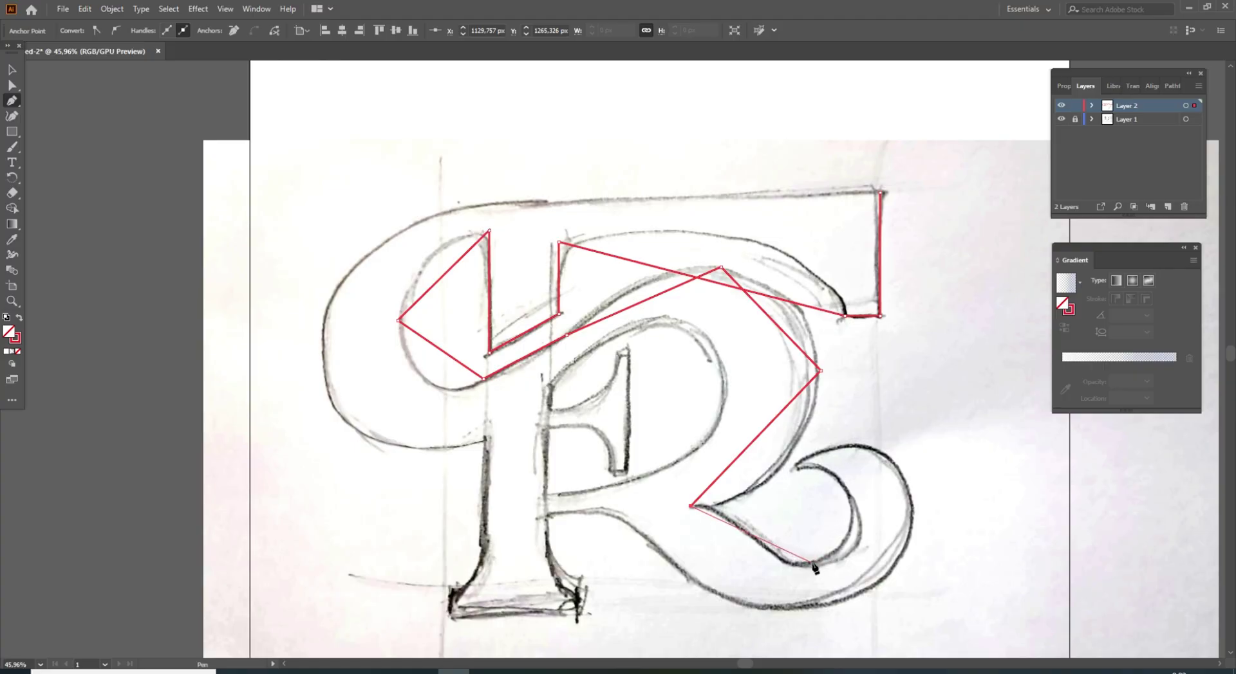
Outline the R leg's curled tail with straight segments, inner edge first, then the outer edge back to the stem.
click(787, 562)
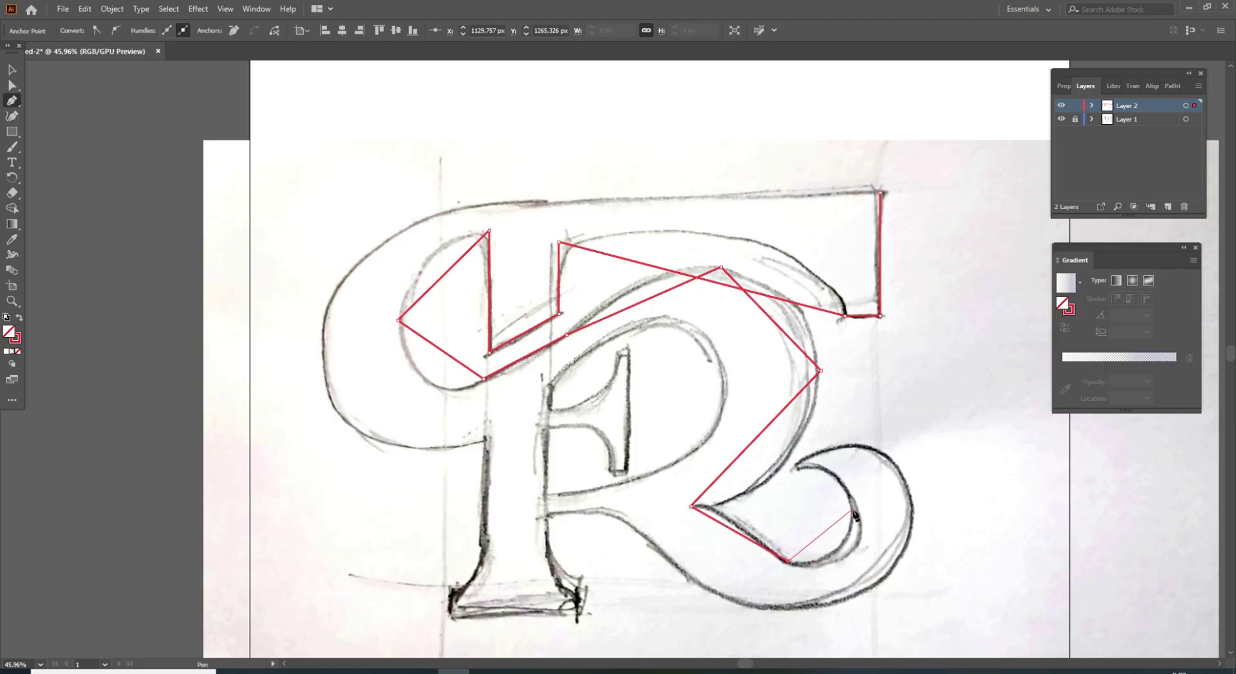
click(854, 509)
click(793, 467)
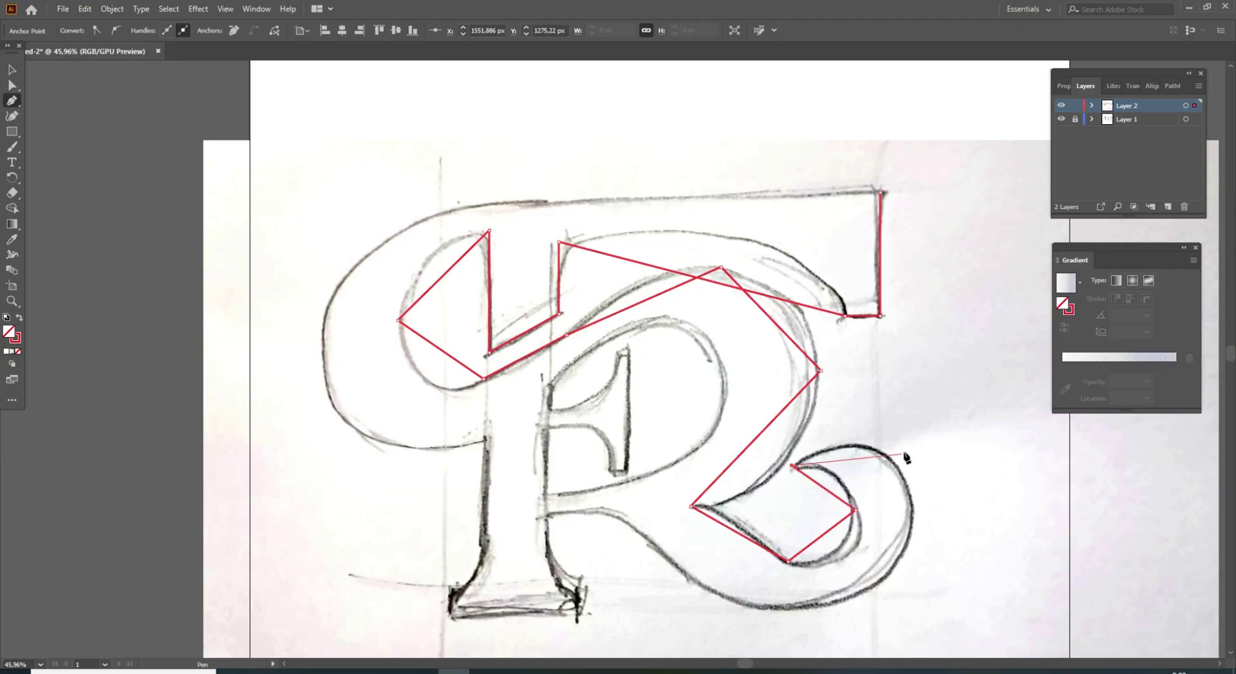
click(896, 463)
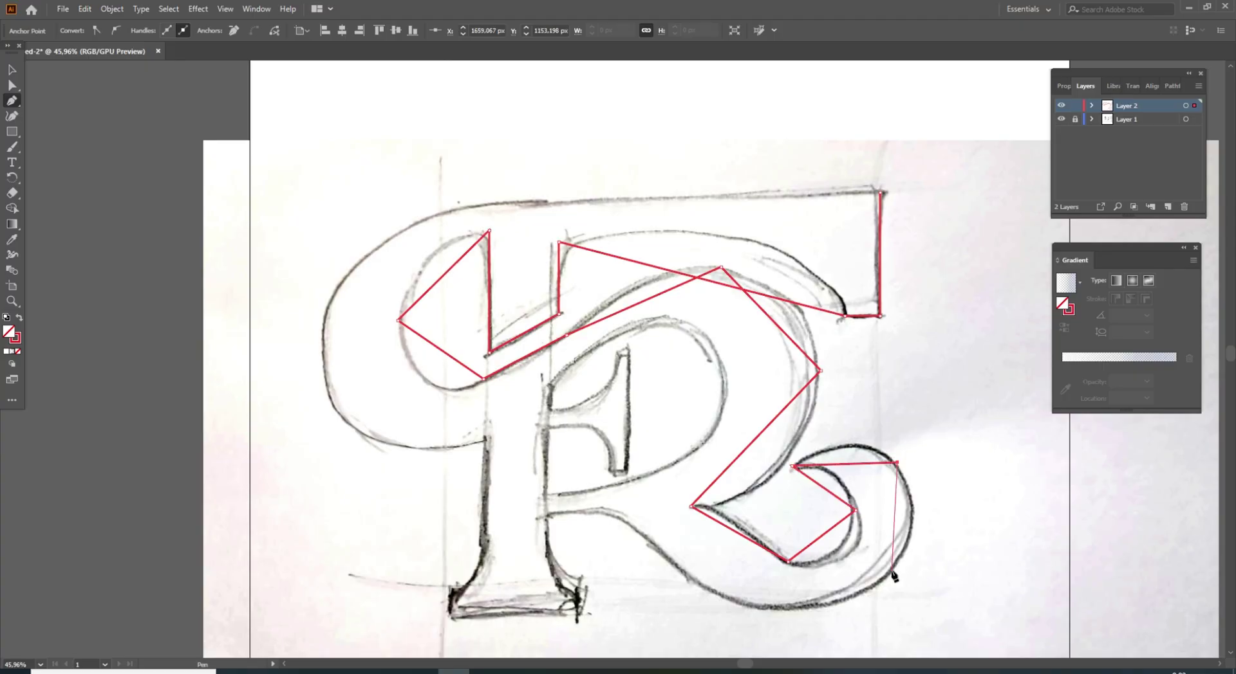
click(891, 570)
click(748, 606)
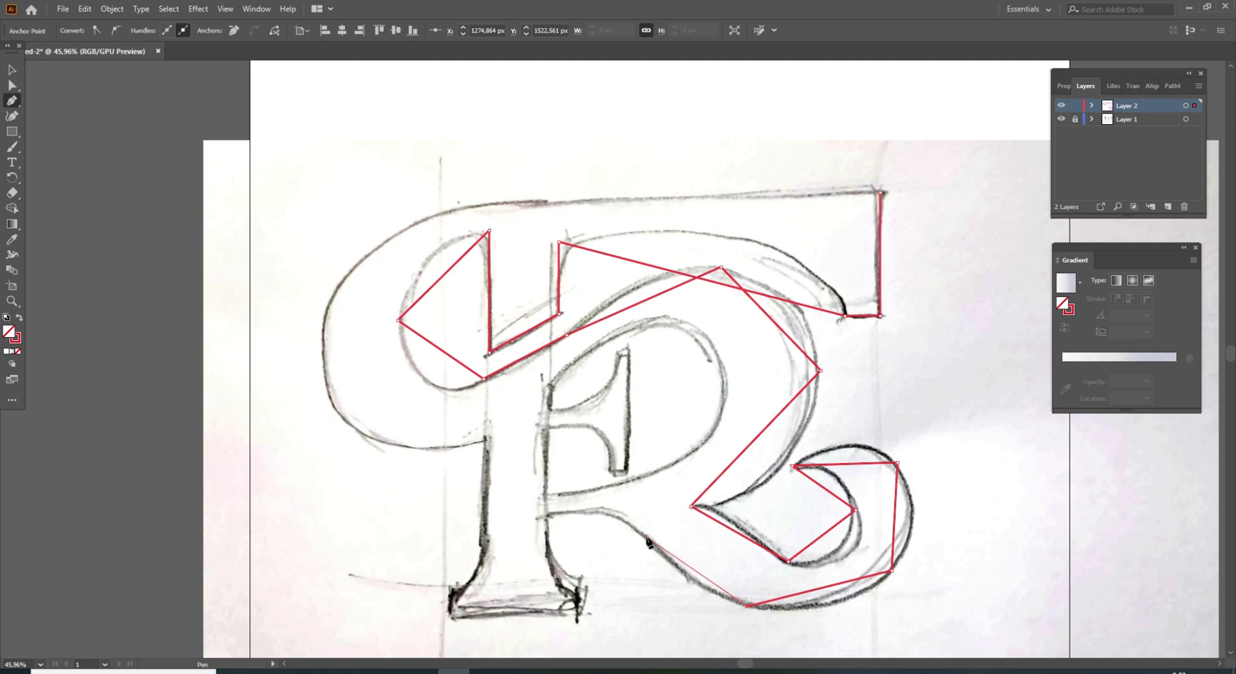
click(616, 516)
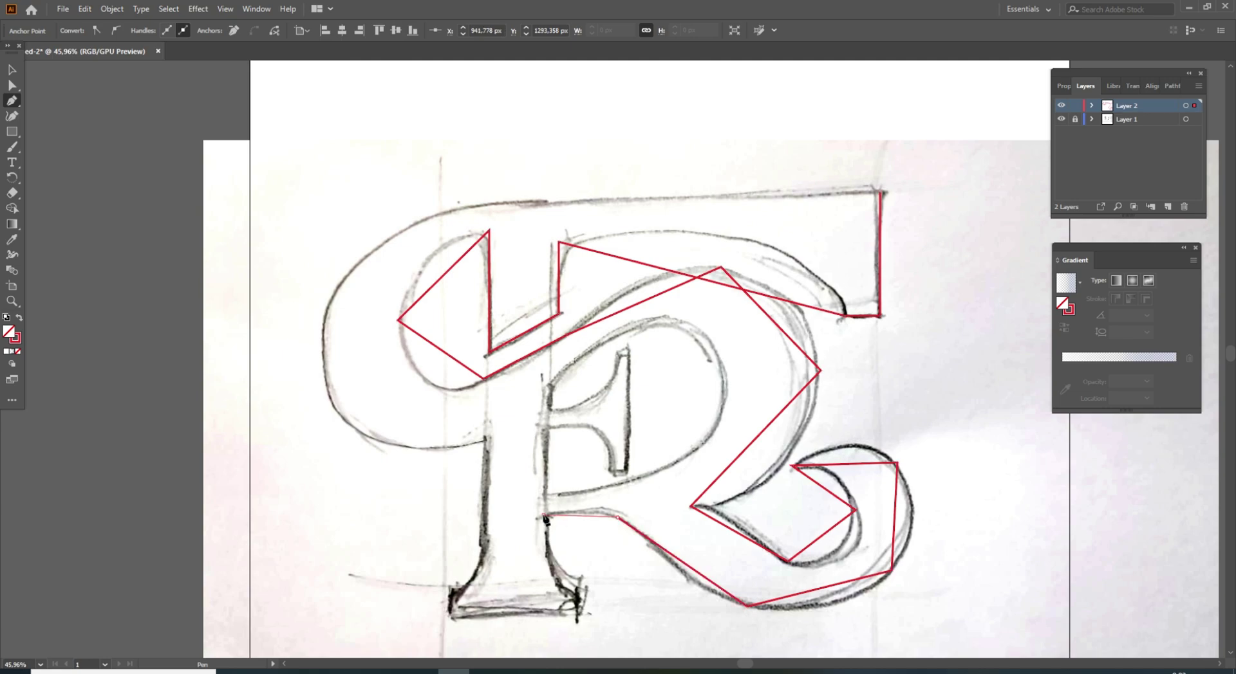
click(545, 515)
Outline the stem's base serif with horizontal and vertical segments, then run straight up the stem's left side to the loop.
scroll(545, 518, down, 5)
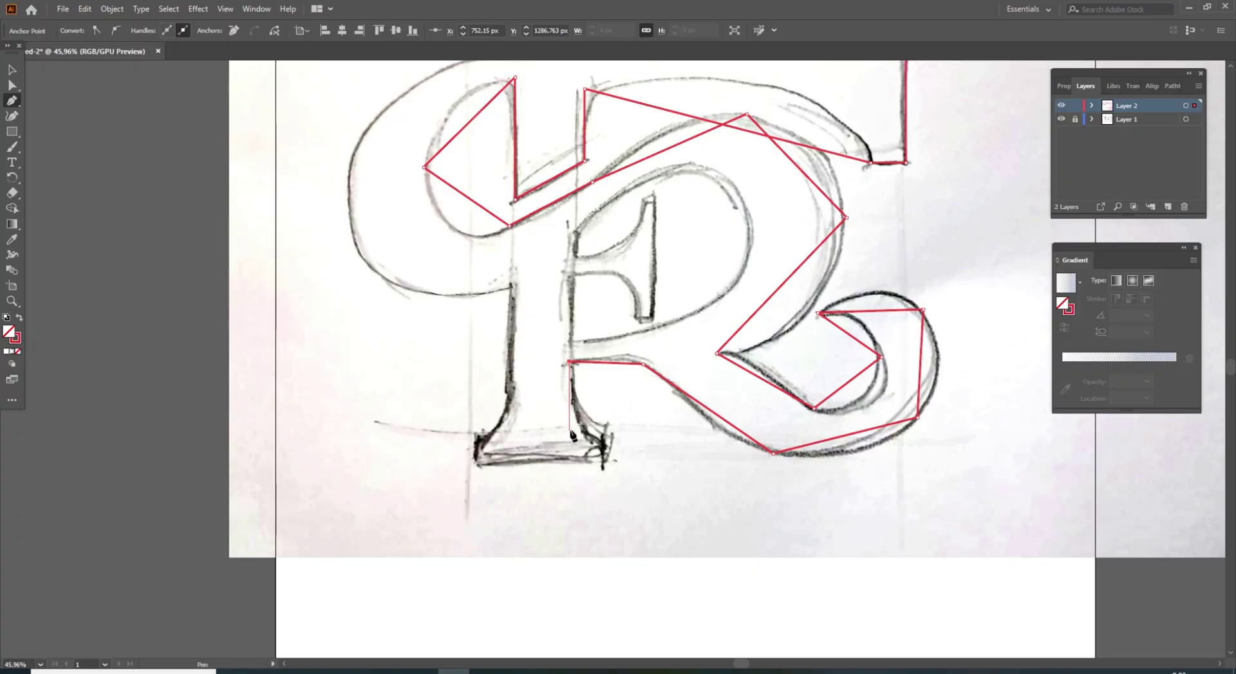
shift+click(569, 437)
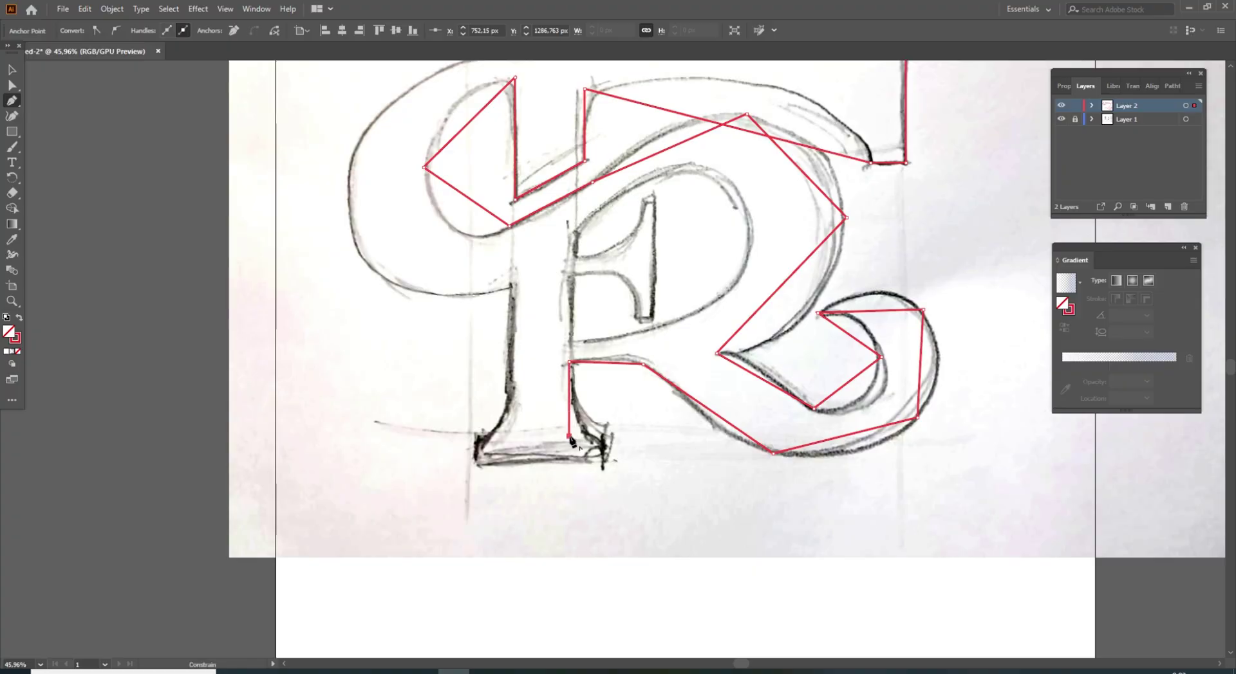
shift+click(605, 438)
shift+click(604, 459)
shift+click(477, 459)
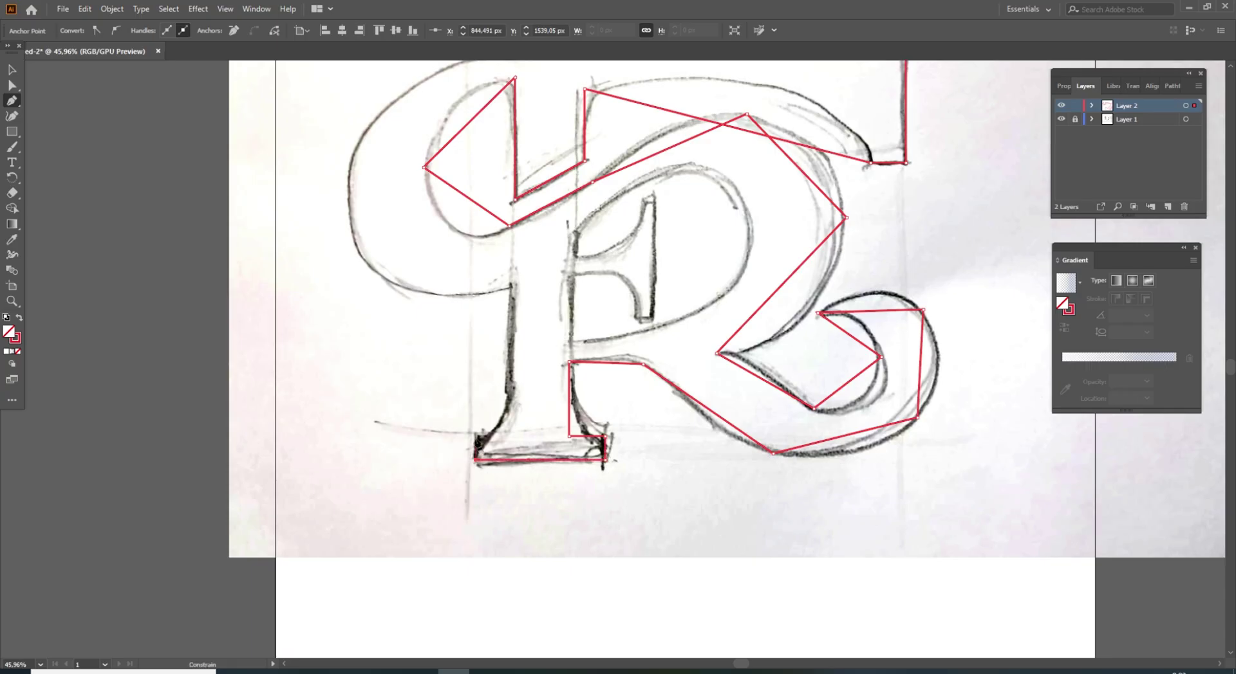
click(477, 439)
shift+click(508, 440)
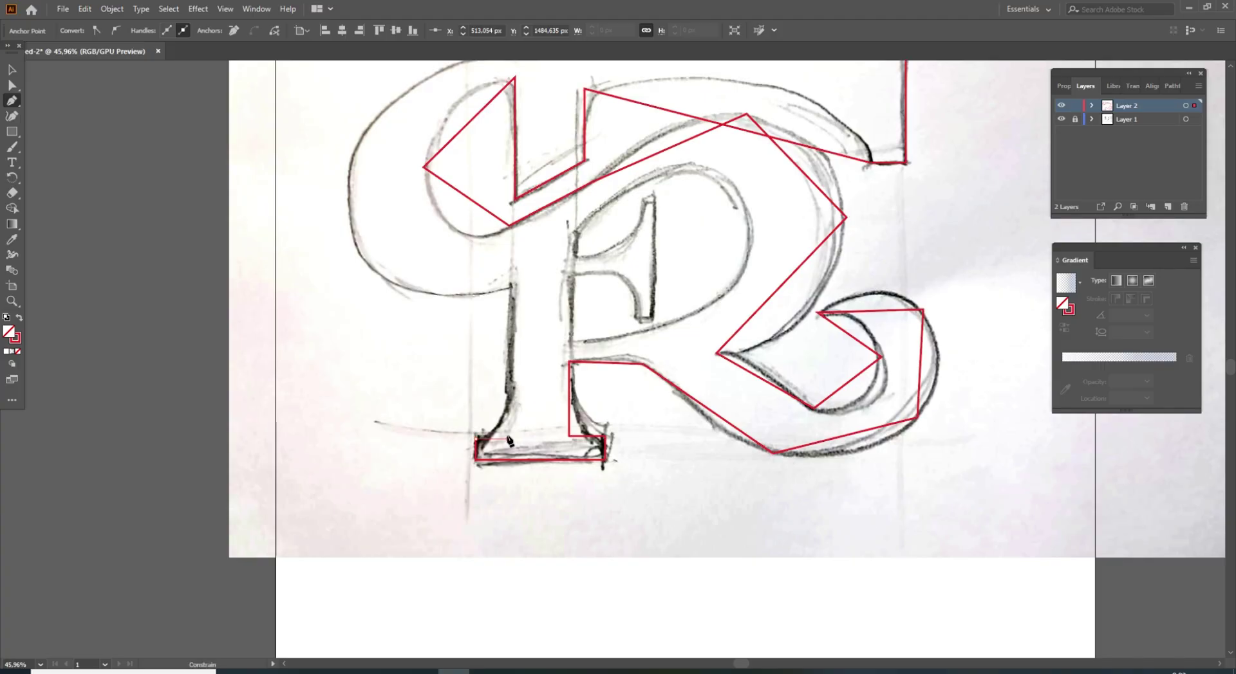
shift+click(508, 288)
Carry the path around the left loop's outer edge, re-place the crossbar's top-left point slightly higher, and close the path.
drag(452, 274, 582, 442)
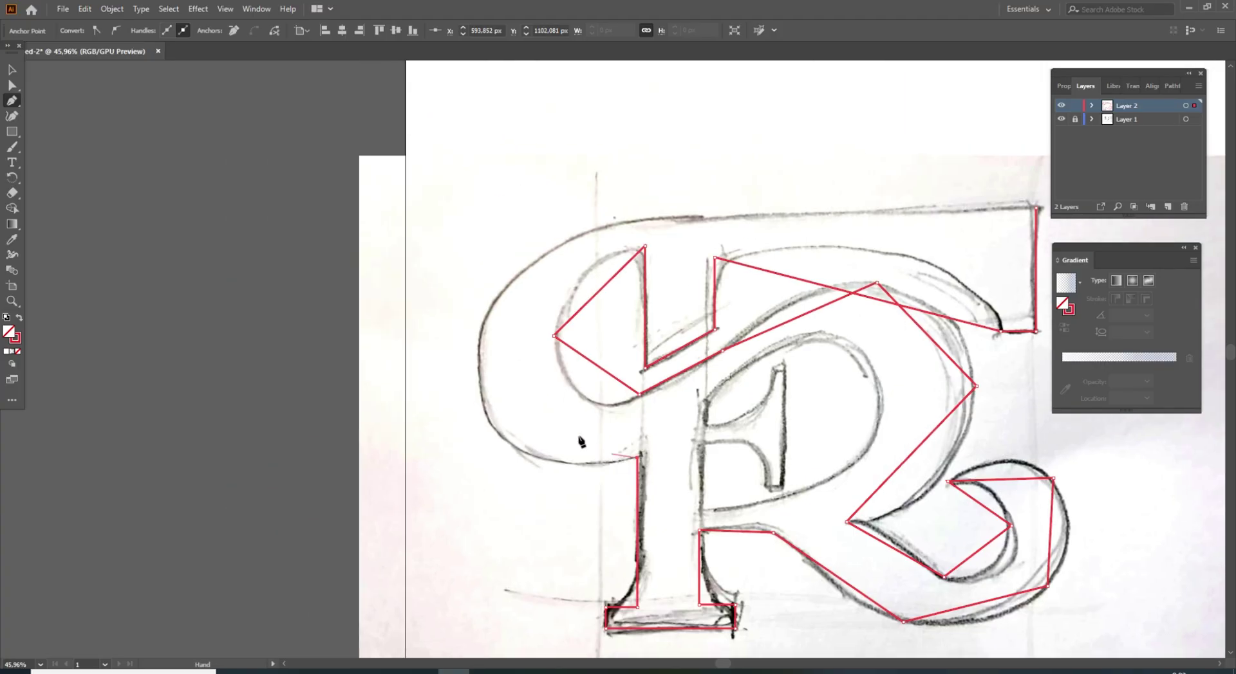
click(475, 362)
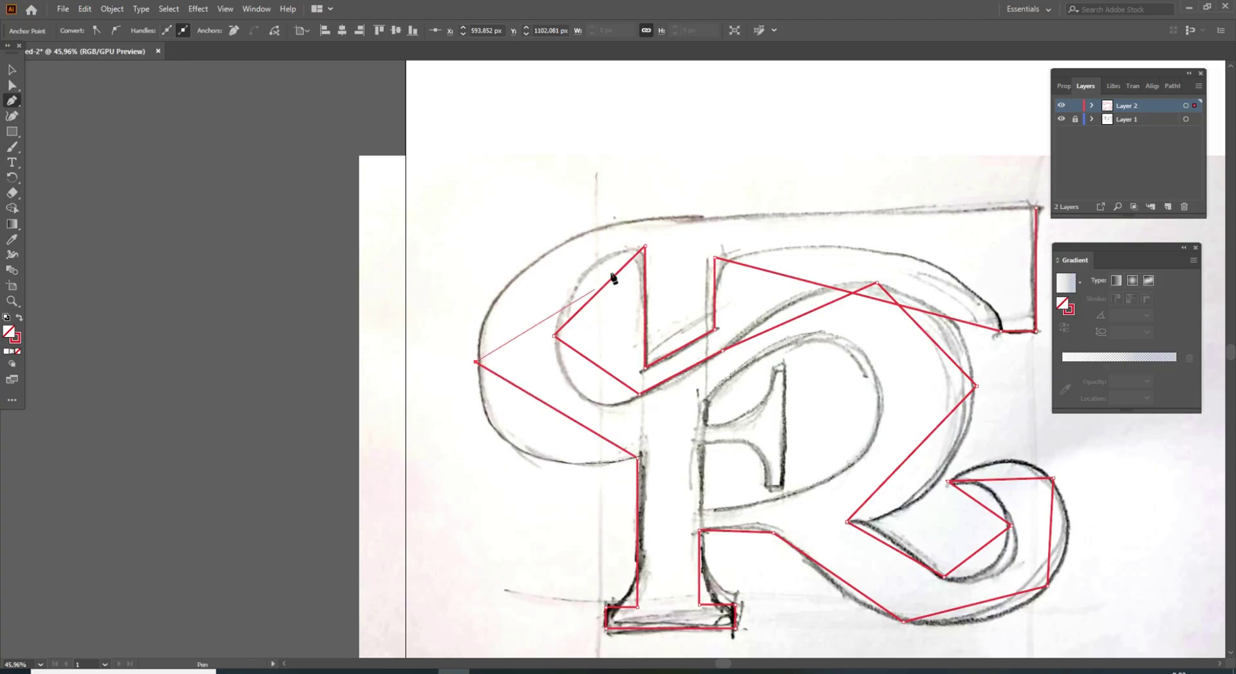
click(648, 221)
scroll(682, 236, right, 4)
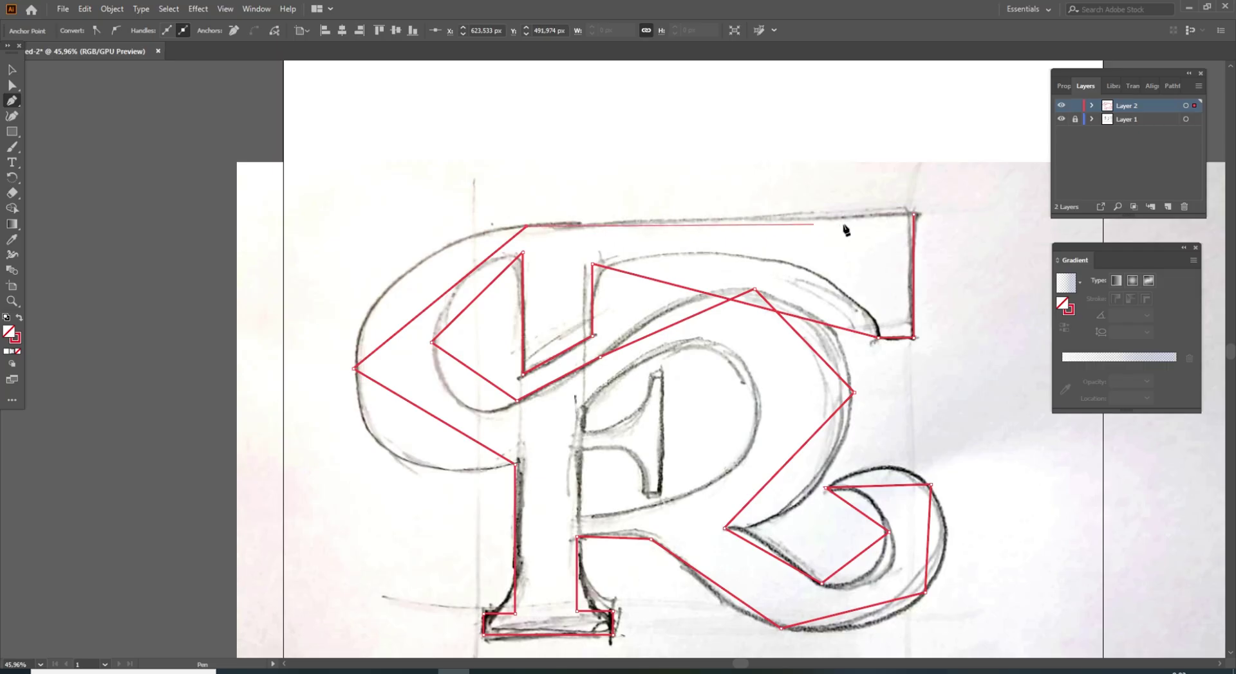
key(ctrl+z)
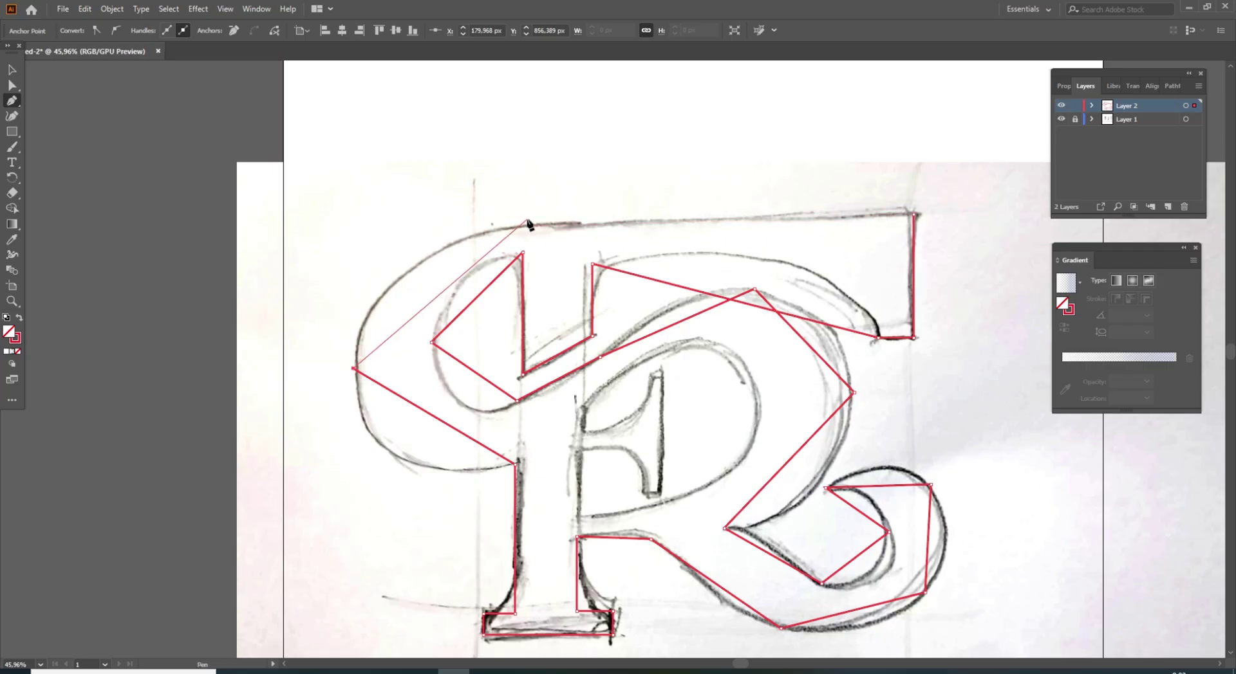
click(526, 221)
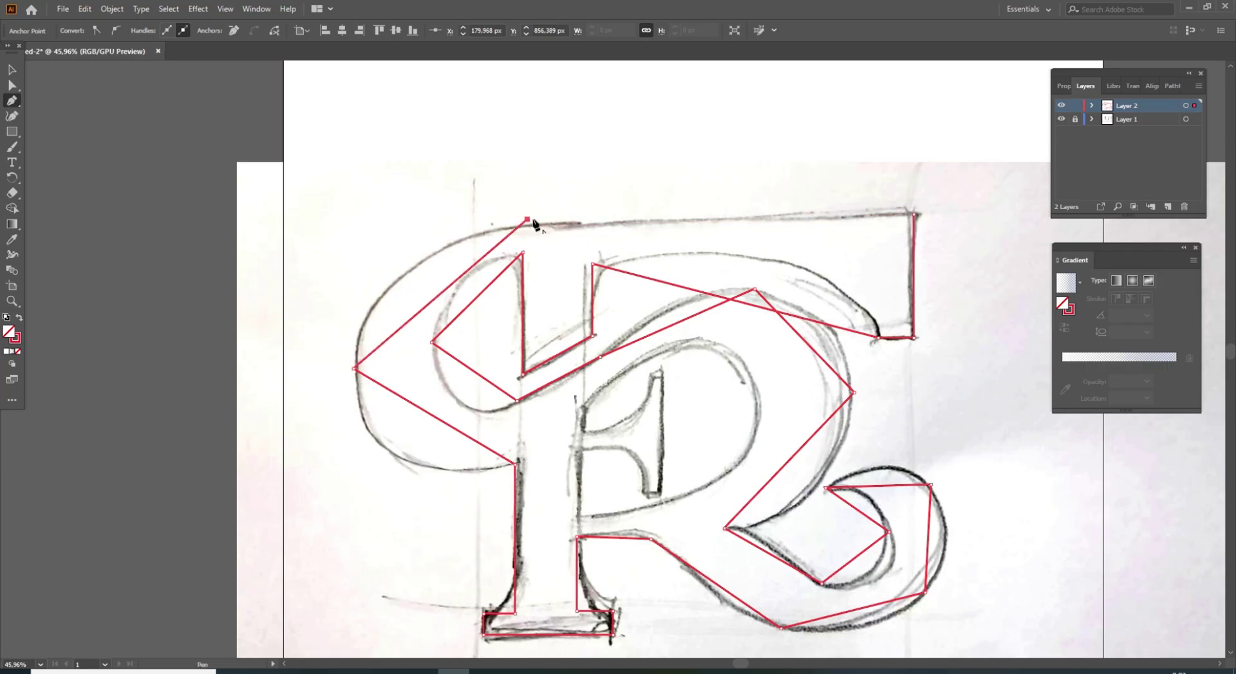
click(914, 215)
Move the crossbar's top-right corner anchor point down about 10 px to level the top edge.
key(v)
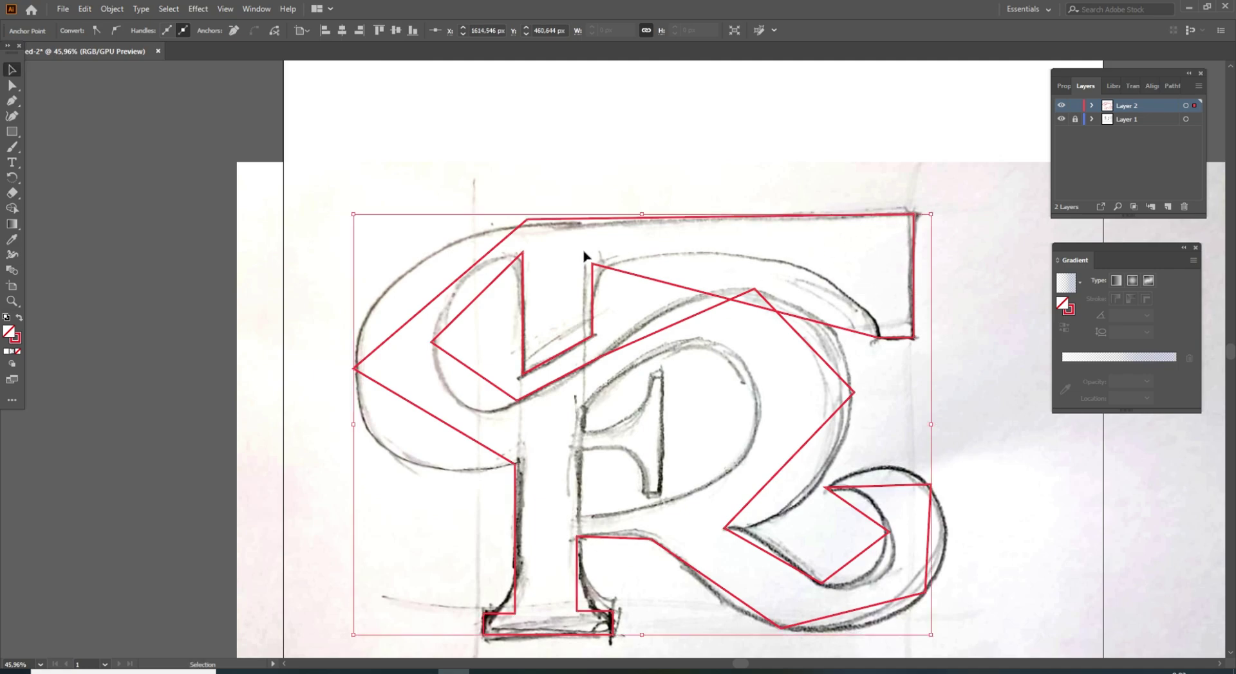
click(638, 257)
key(a)
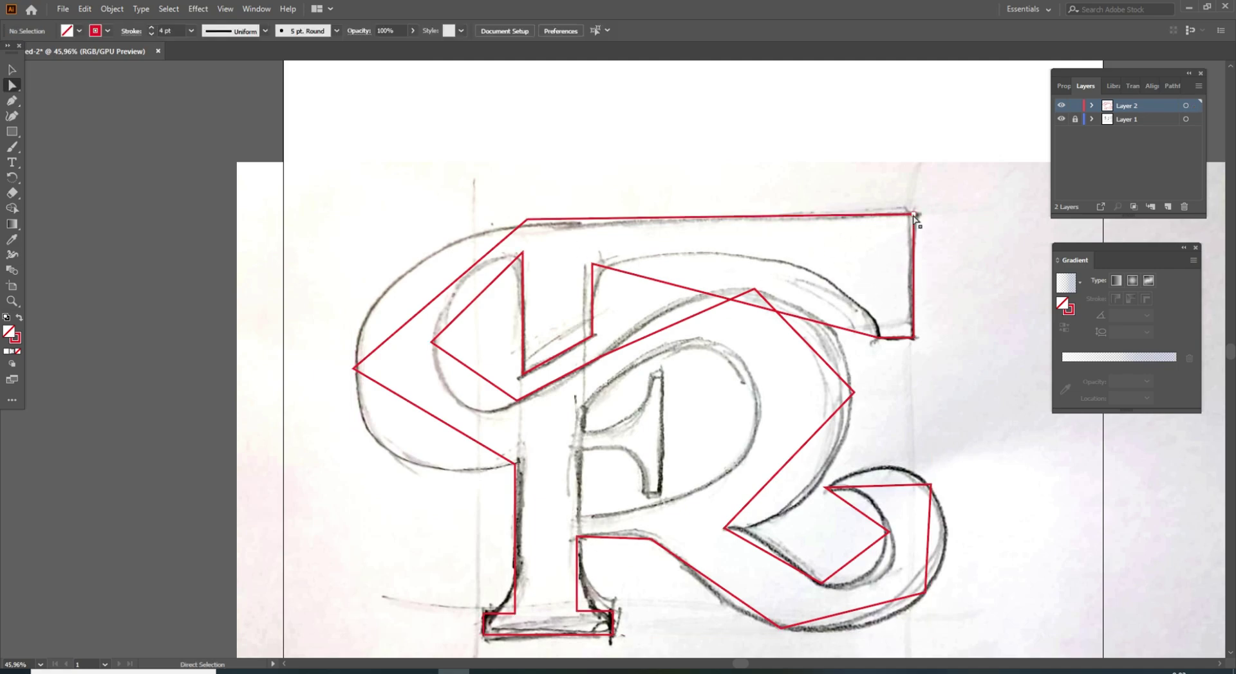
drag(914, 218, 916, 222)
key(v)
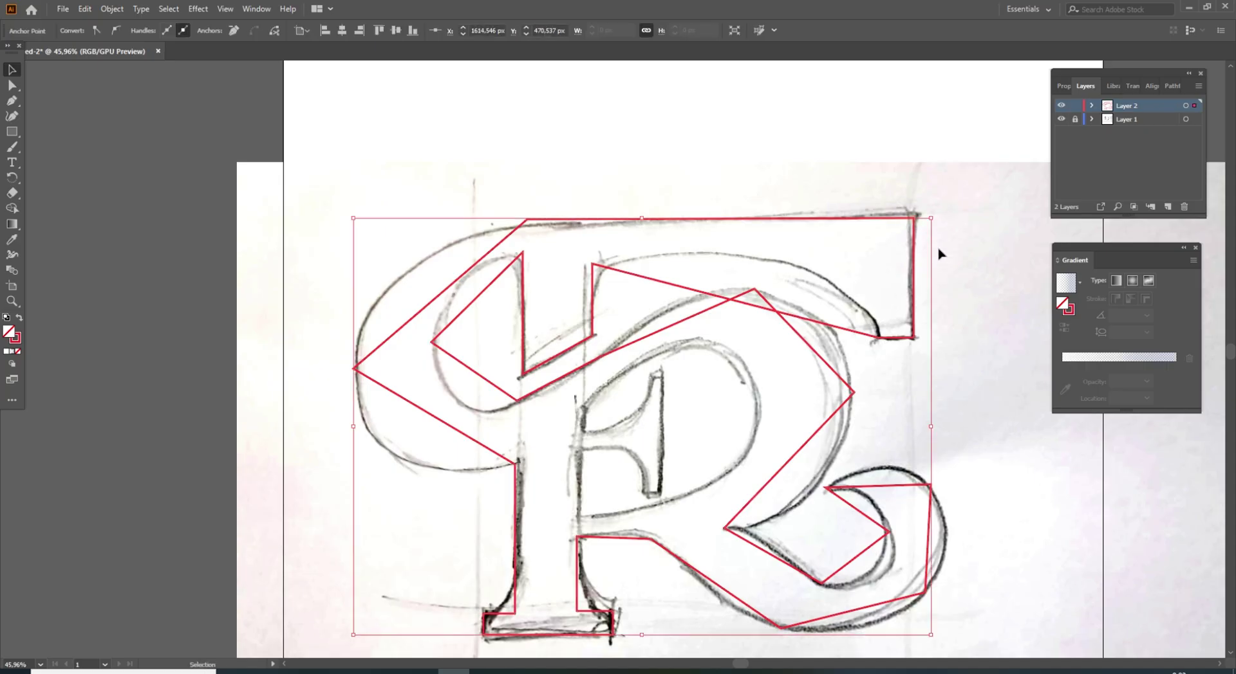
Outline the R's bowl counter with straight segments, from the stem over the inner curve's top and outermost points and back to the stem.
click(853, 371)
drag(854, 372, 853, 291)
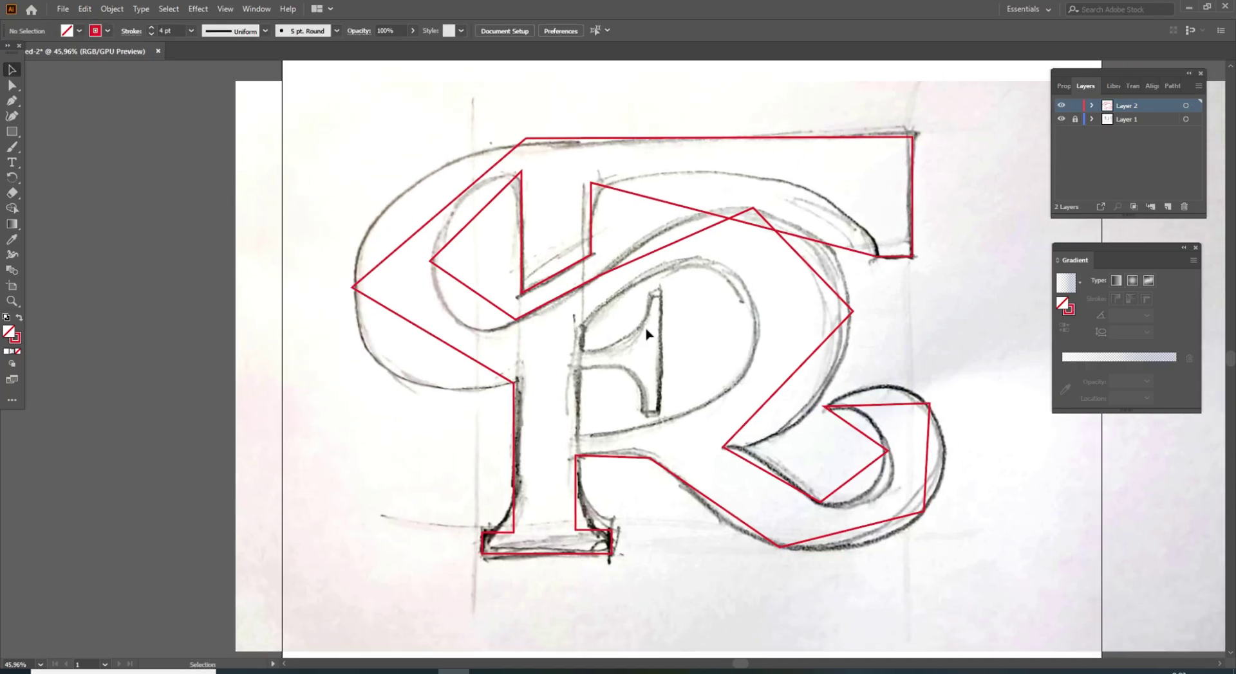
key(p)
click(583, 324)
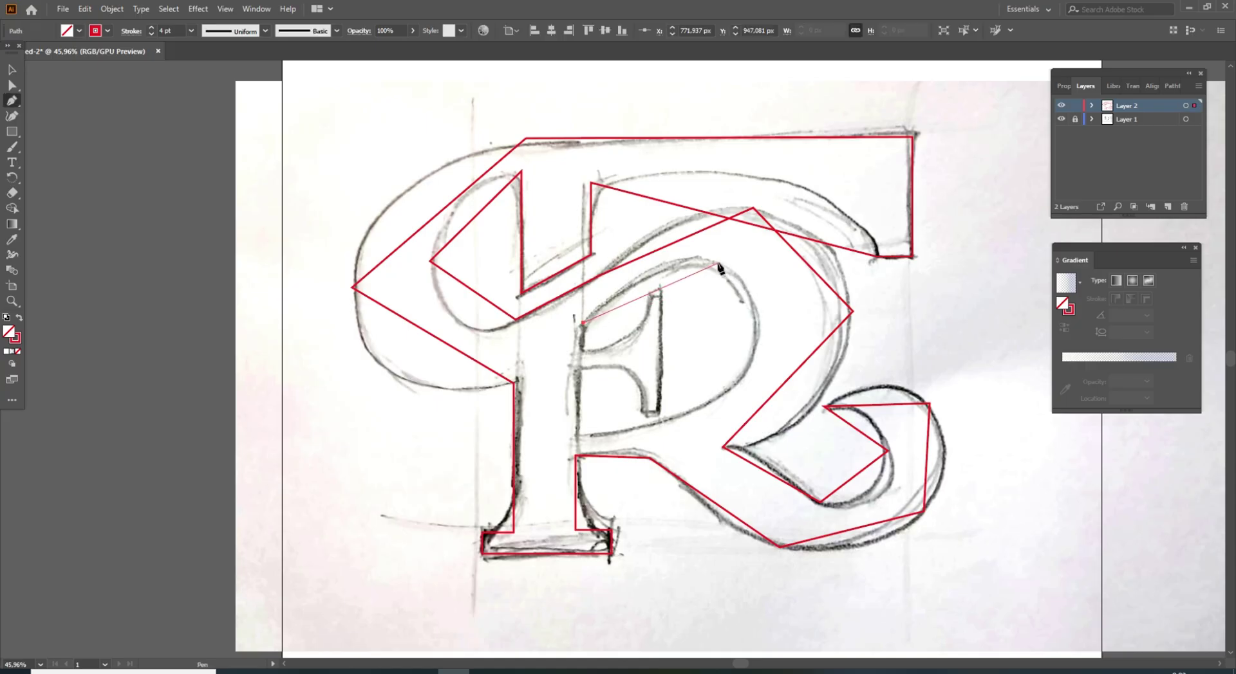
click(711, 263)
click(760, 329)
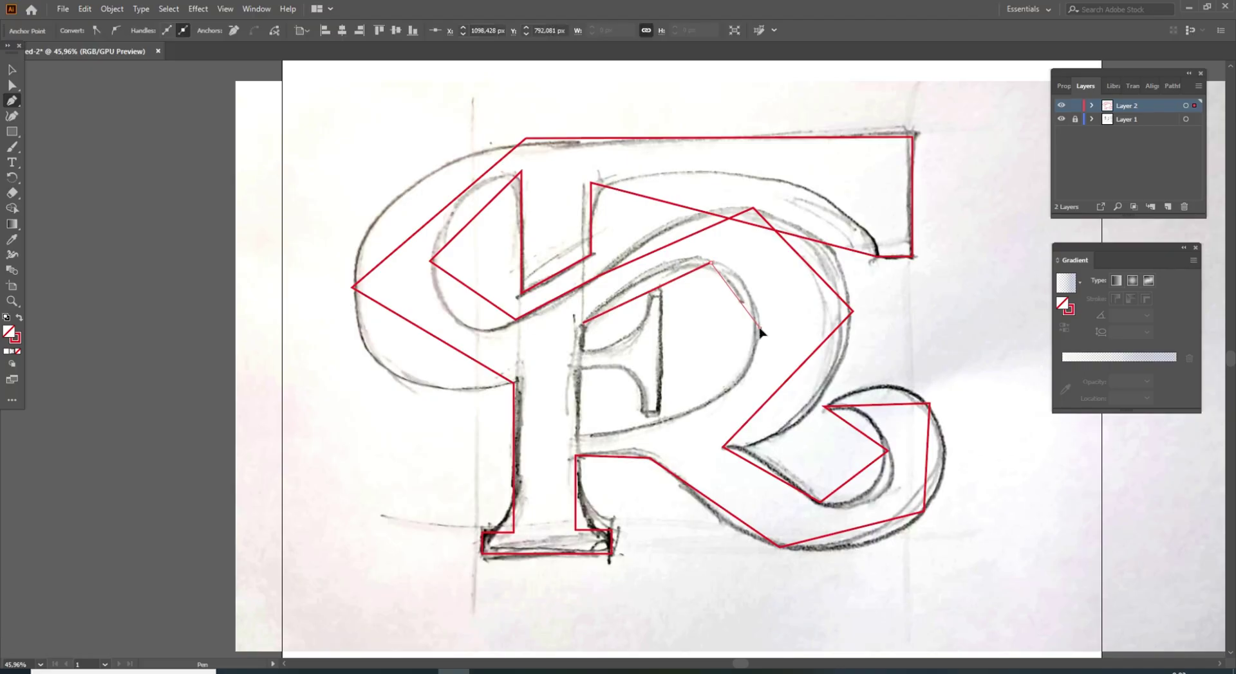
click(574, 439)
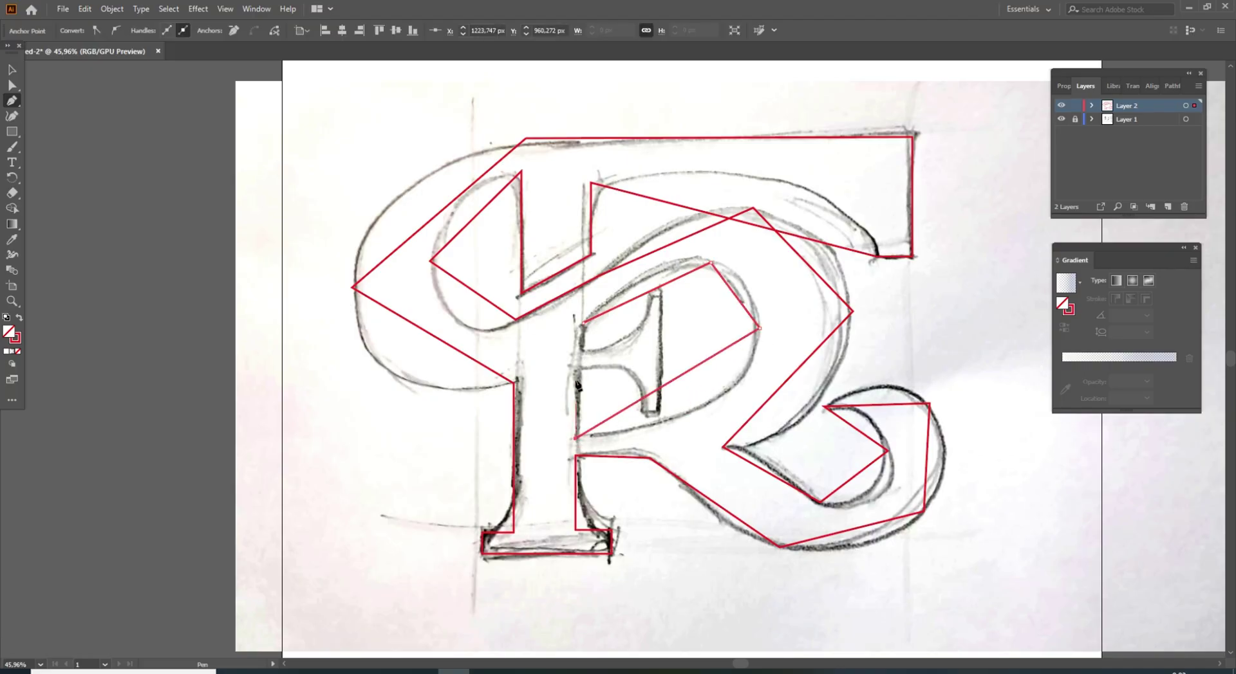
Outline the small serifed crossbar inside the bowl with horizontal and vertical segments, then close the counter path at its starting point.
drag(575, 369, 641, 378)
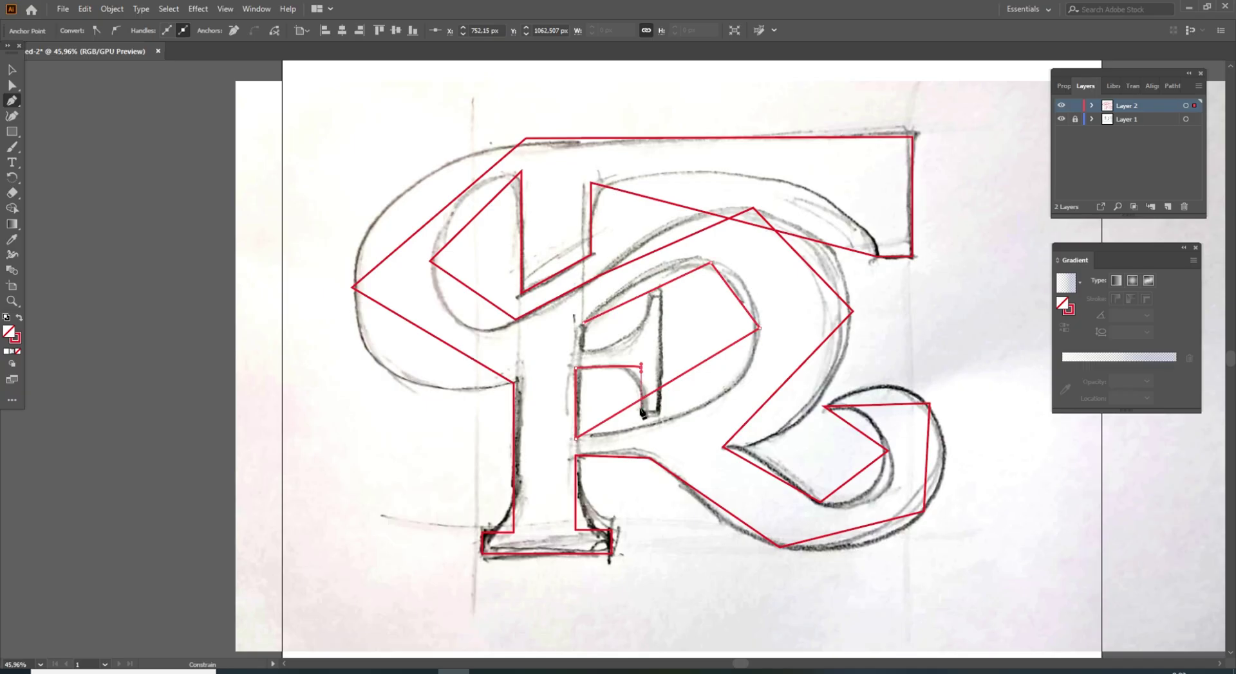
click(640, 368)
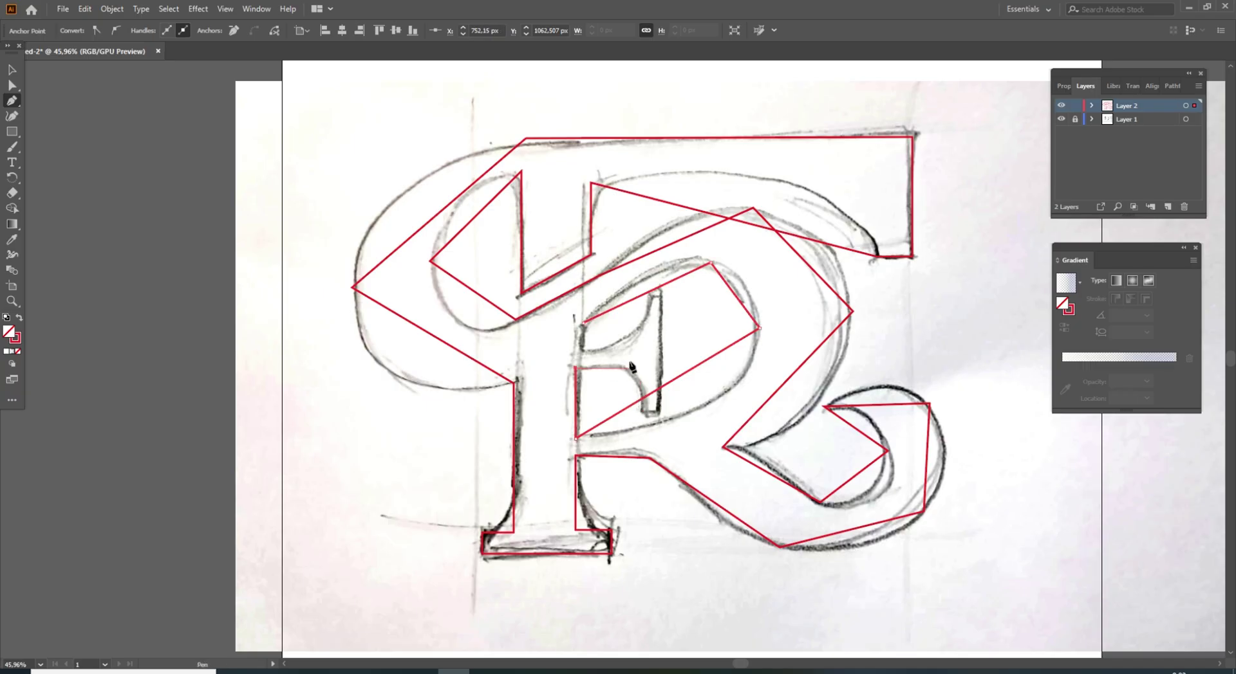
click(640, 413)
click(657, 413)
click(658, 298)
click(639, 302)
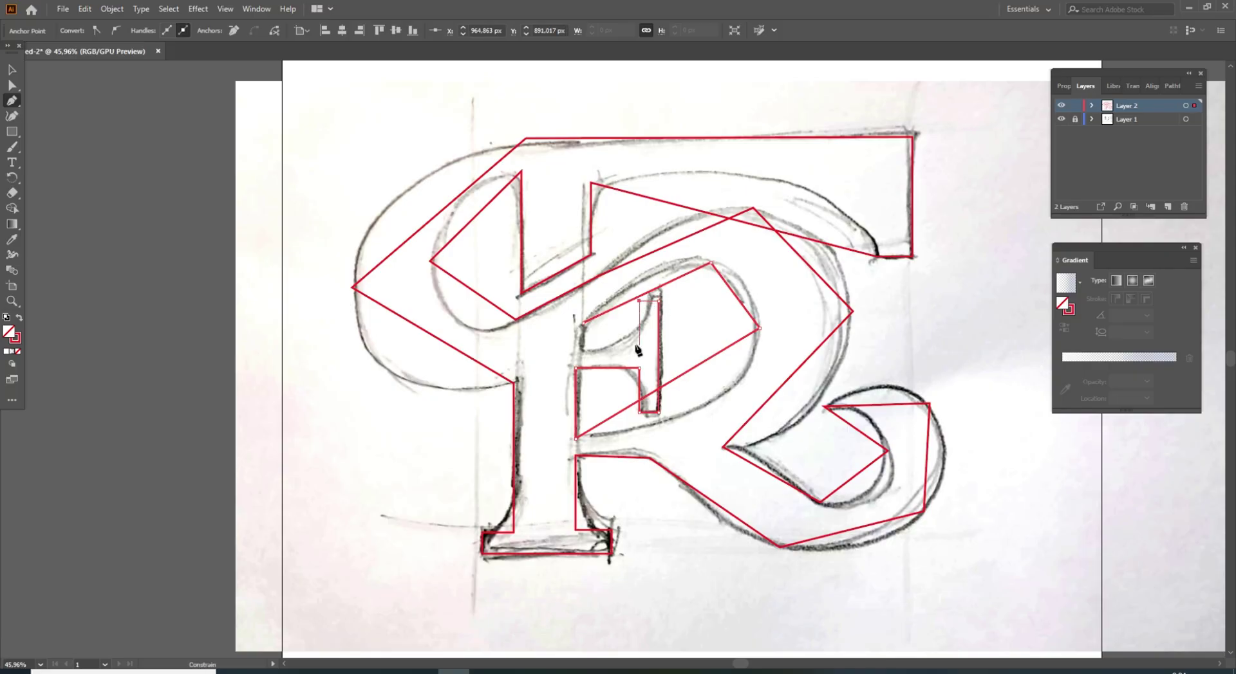
click(639, 343)
click(583, 324)
Nudge the counter path's anchor point where the small crossbar's upper edge meets the stem slightly down and to the right.
key(z)
click(563, 334)
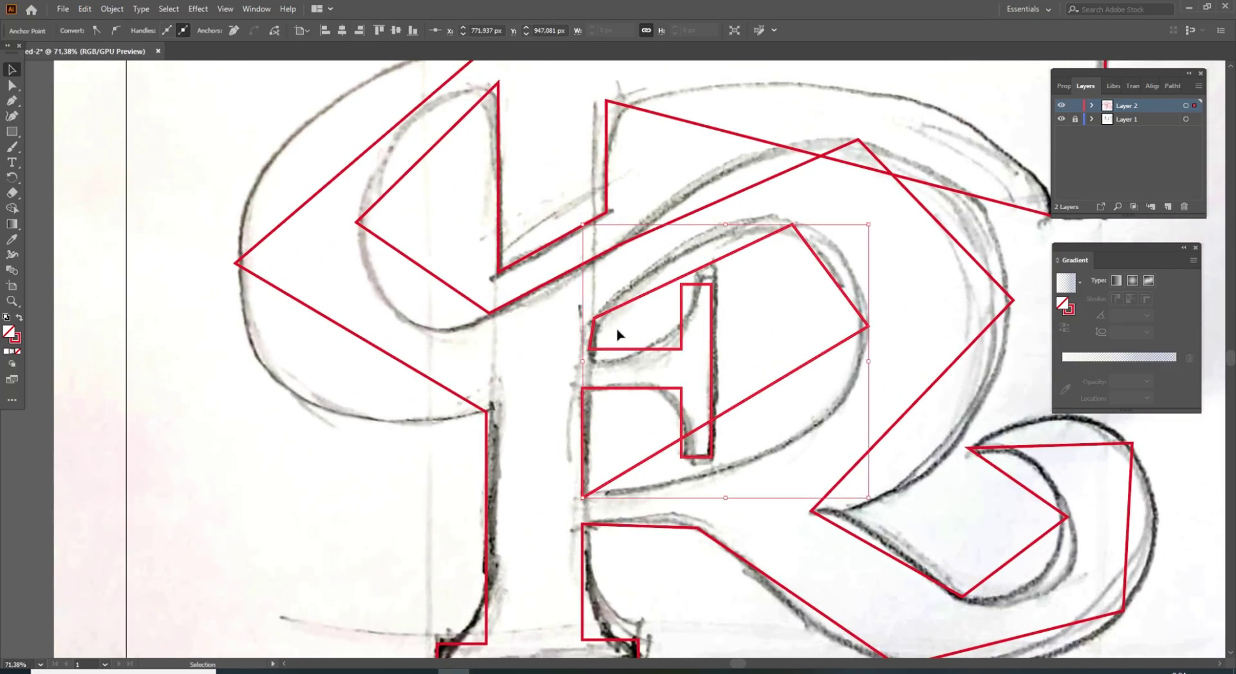
click(608, 357)
key(a)
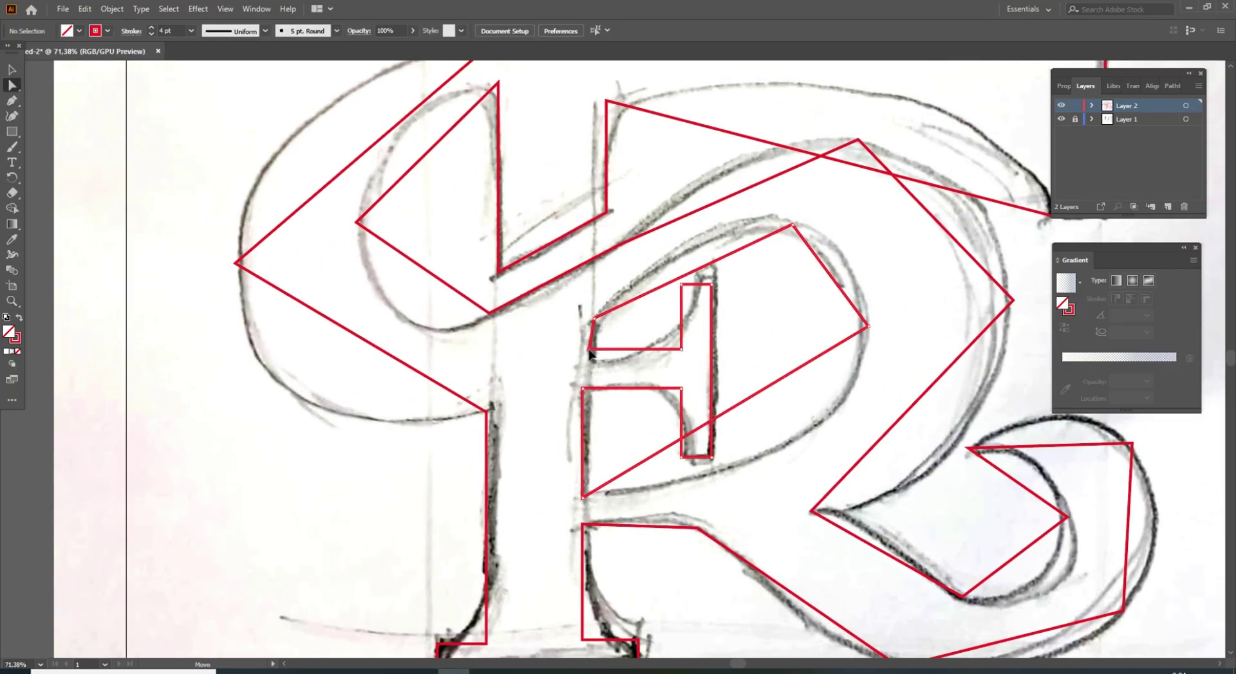
drag(592, 352, 594, 354)
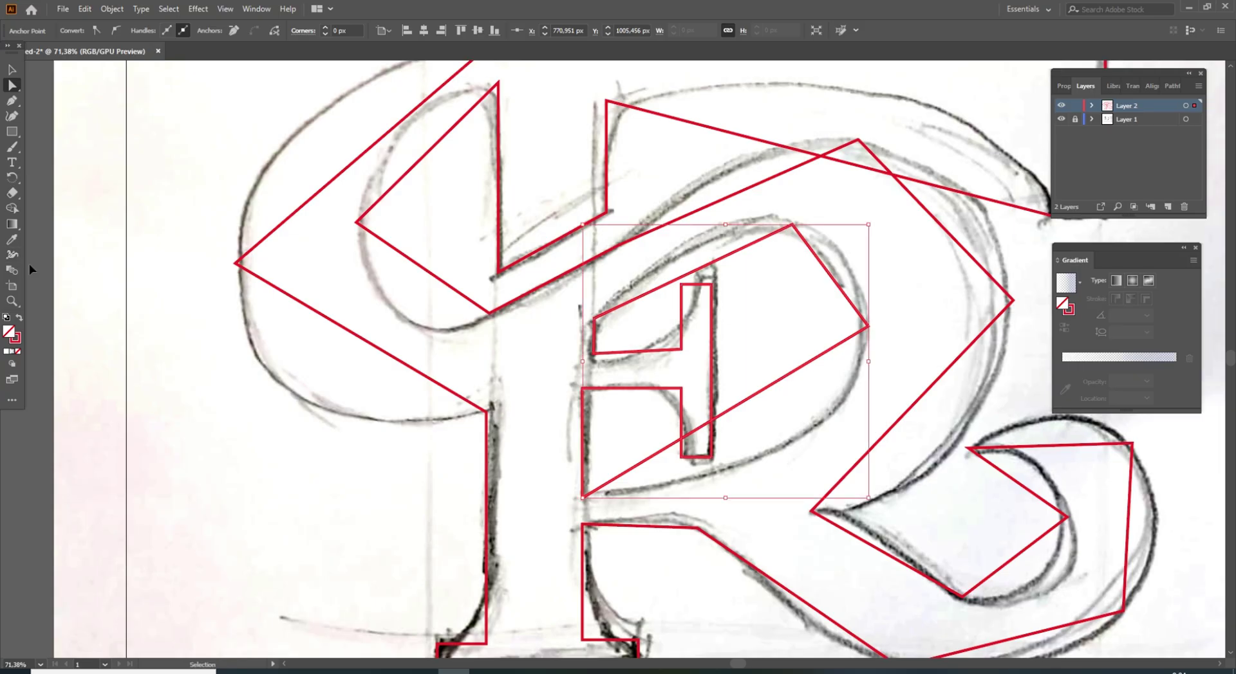
Show the rulers, place a vertical guide on the stem's right edge at about X 754 px, and align the T notch's two right anchor points to it.
key(ctrl+r)
drag(6, 439, 581, 364)
scroll(605, 280, up, 5)
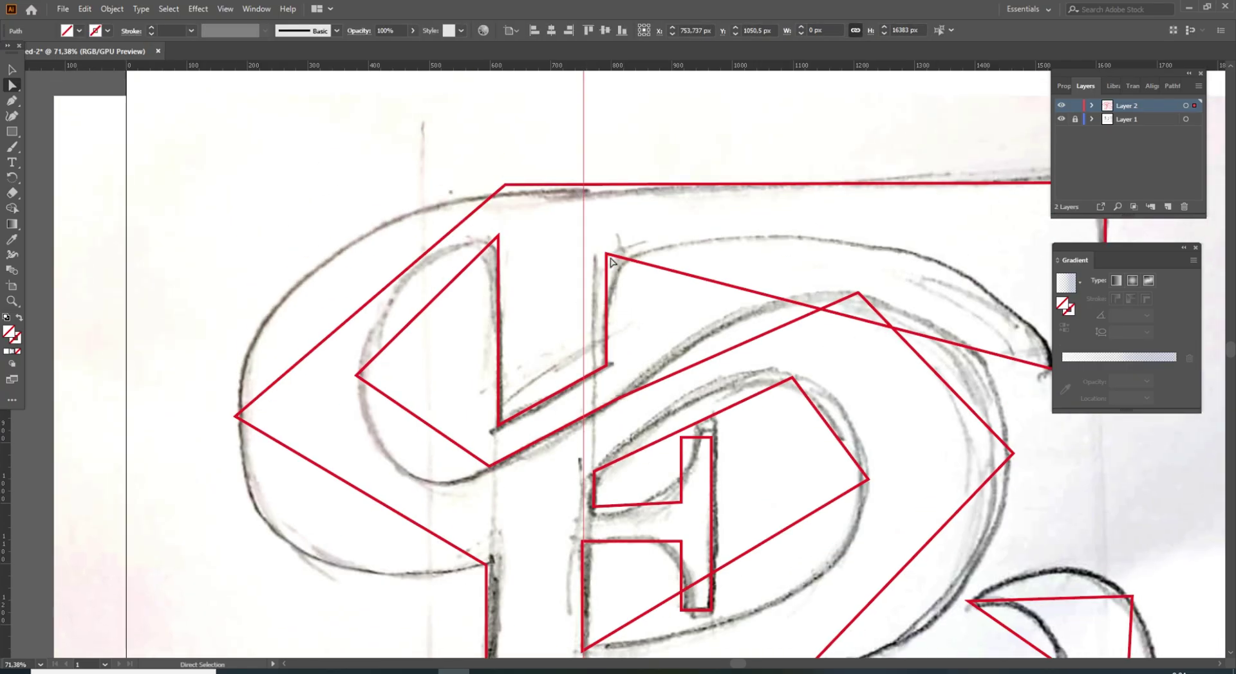
drag(606, 256, 584, 249)
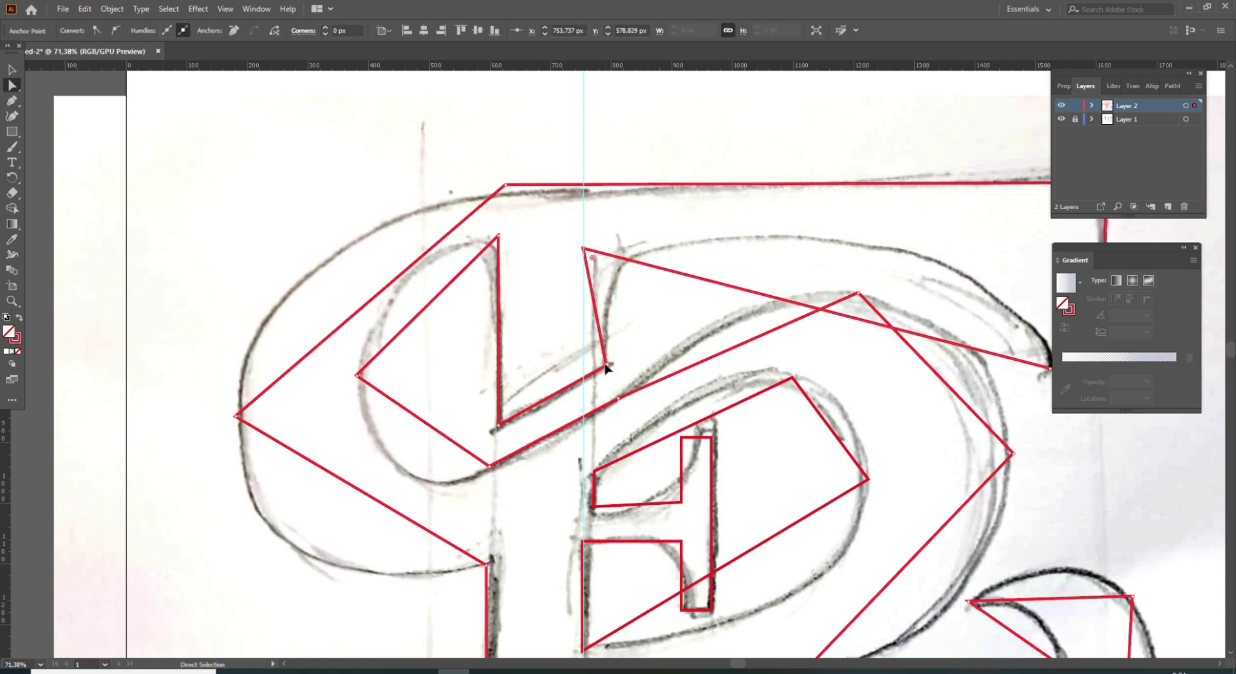
drag(605, 367, 583, 378)
Move the counter path's two stem-side anchor points above the small crossbar onto the vertical guide.
scroll(600, 336, down, 5)
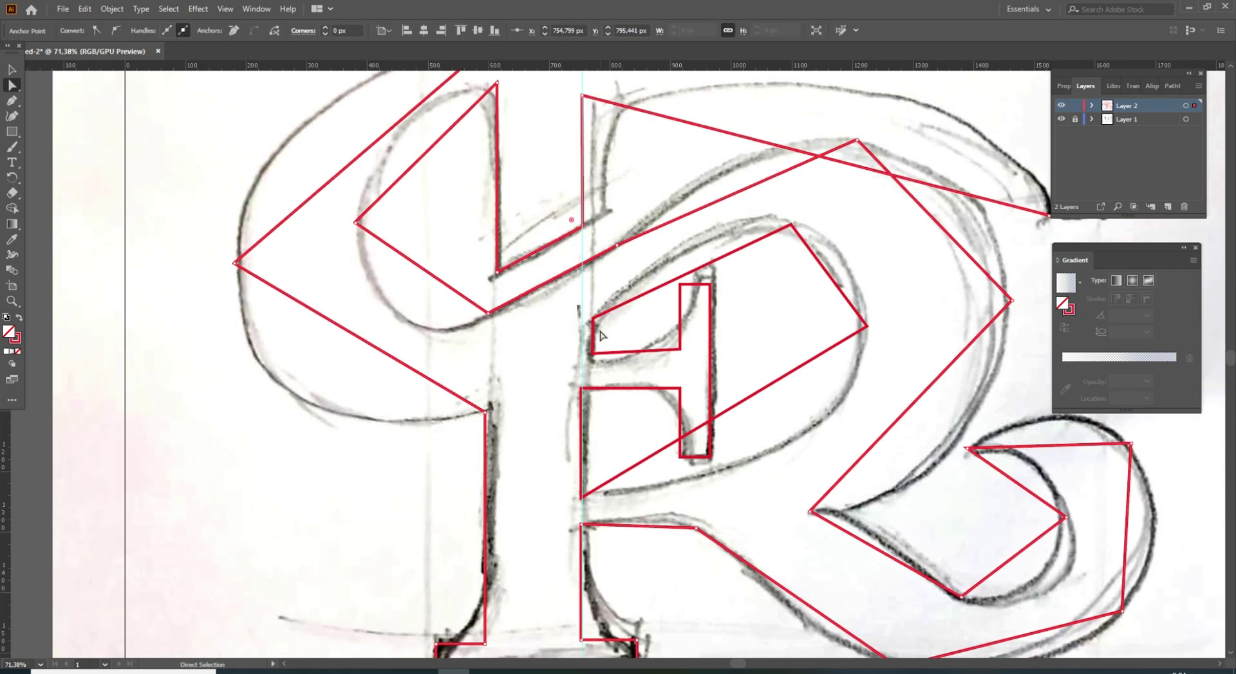
drag(593, 318, 582, 356)
scroll(566, 322, left, 1)
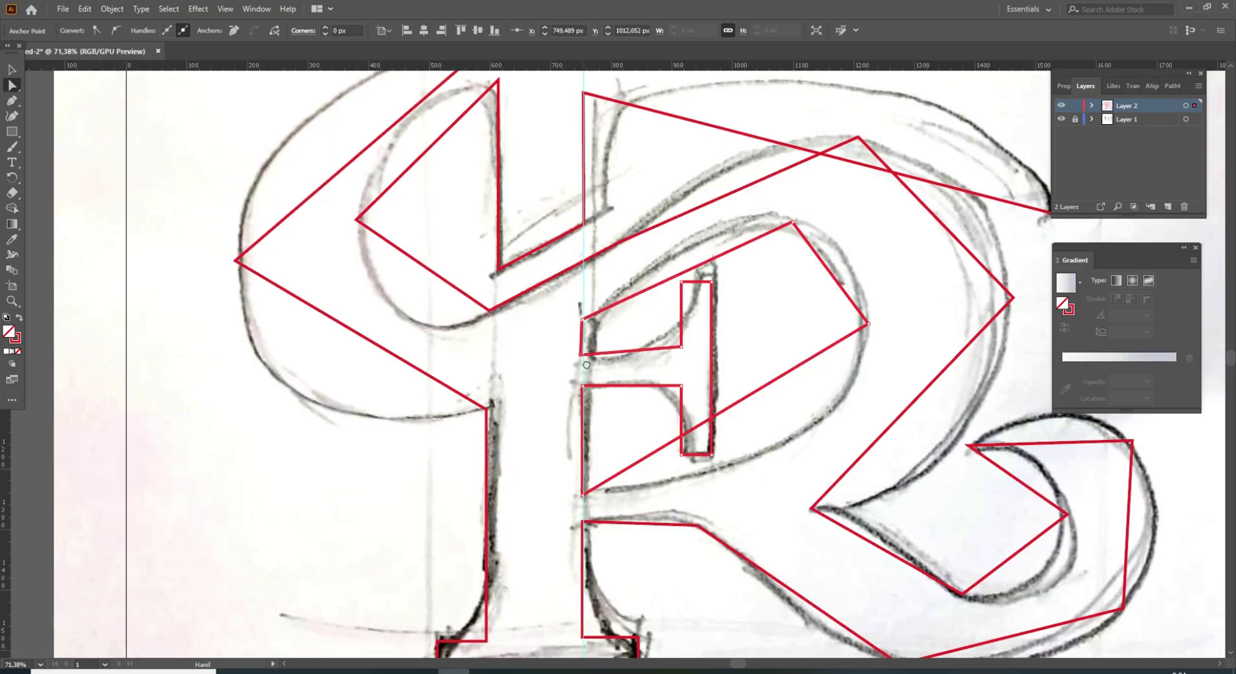
scroll(547, 284, down, 5)
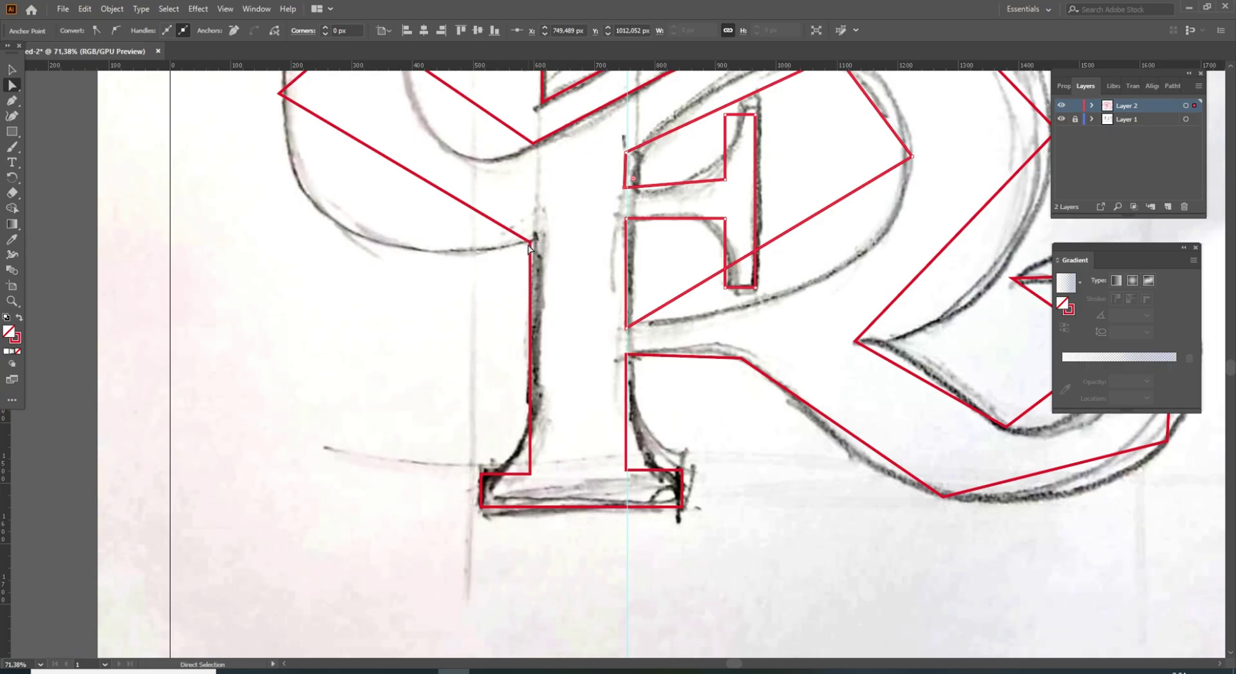
Delete the vertical guide with the whole artboard in view.
key(c)
key(ctrl+0)
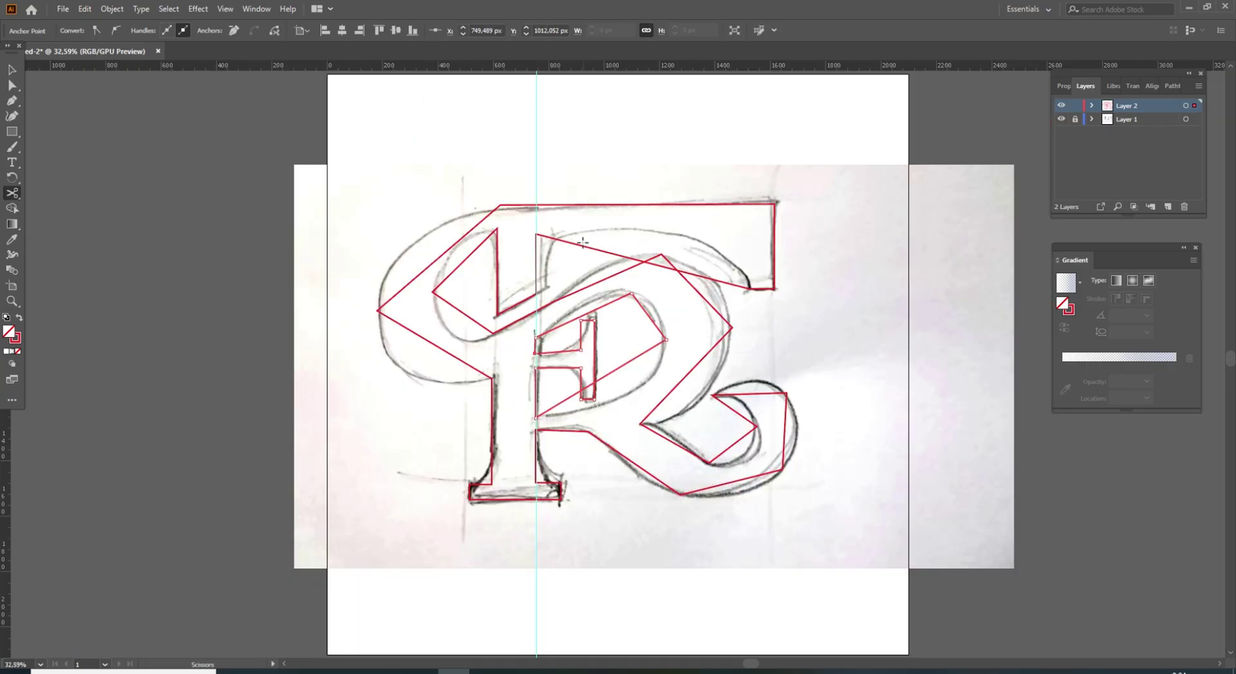
key(v)
drag(517, 118, 571, 149)
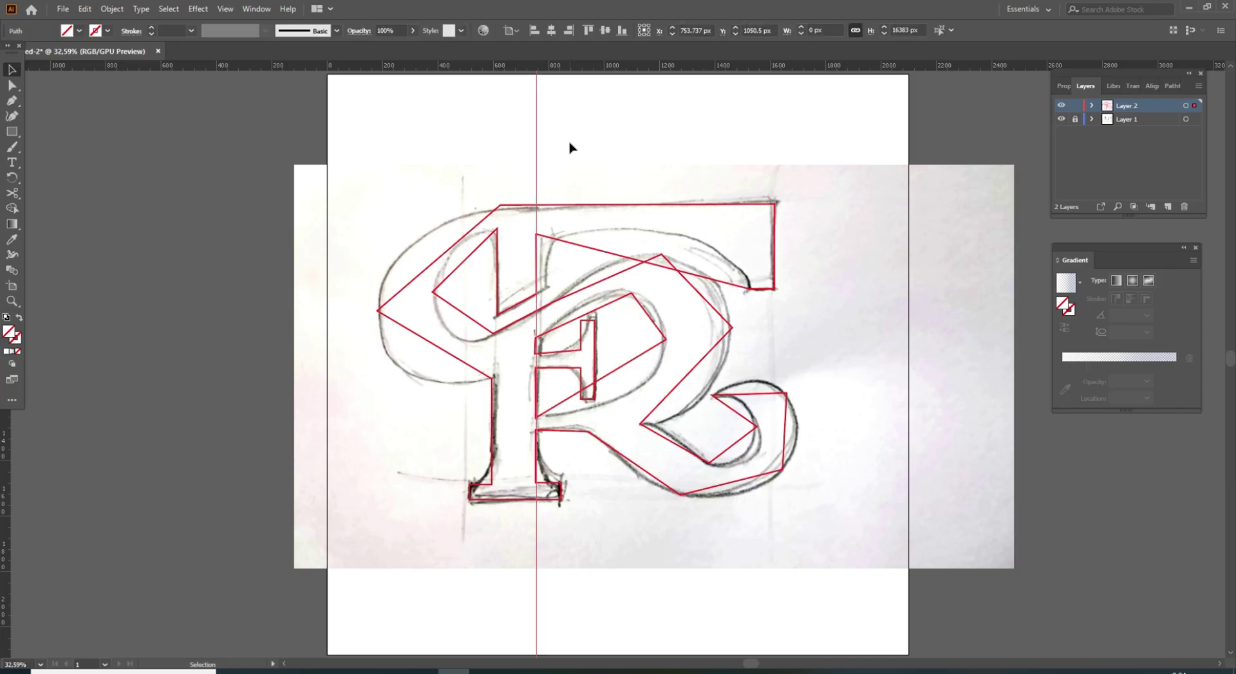
key(Delete)
drag(566, 315, 594, 299)
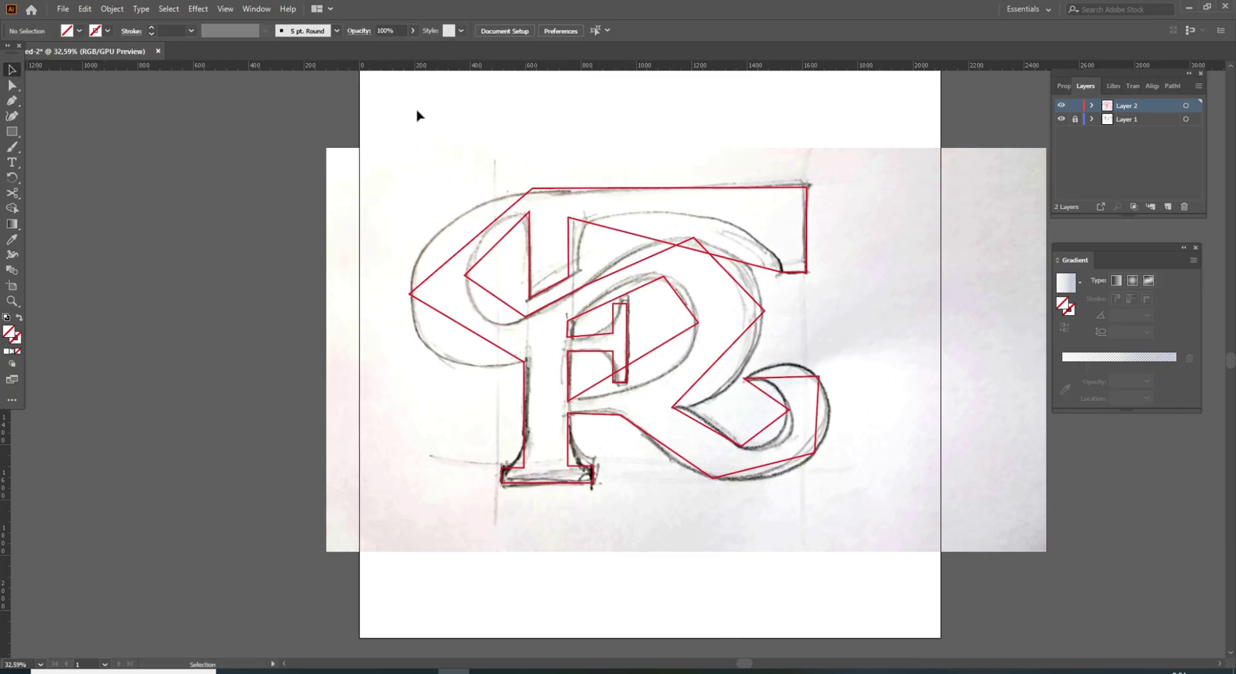
drag(414, 117, 845, 498)
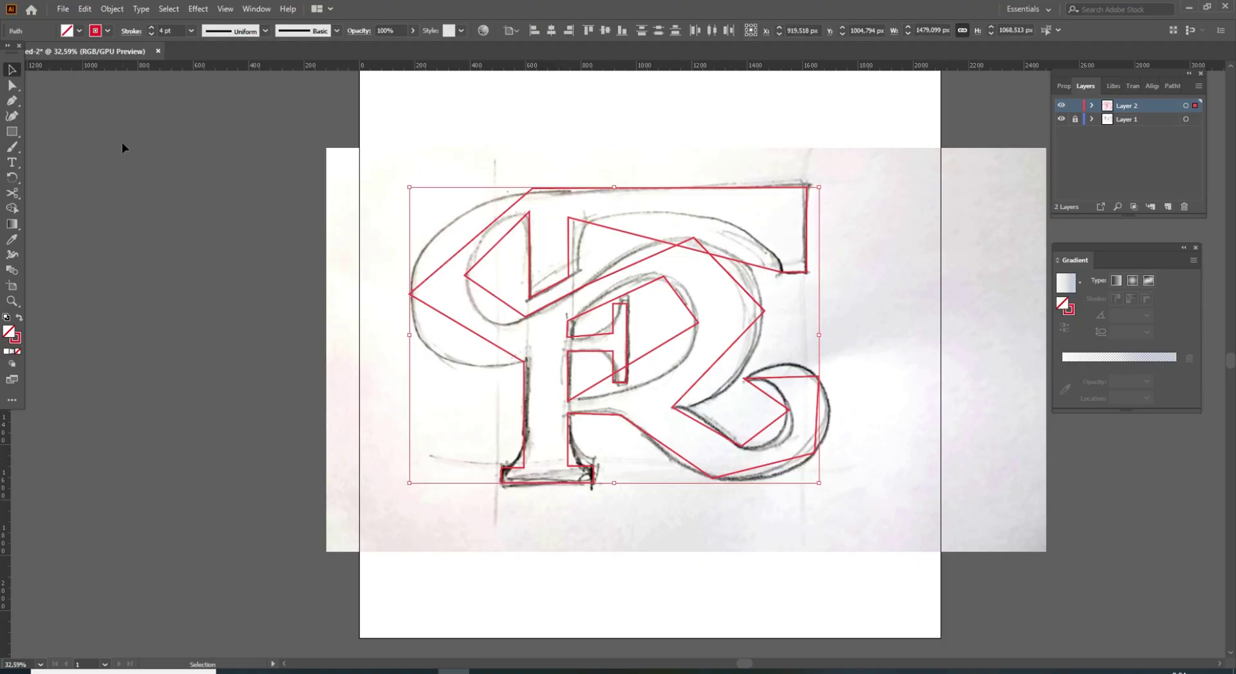
click(13, 116)
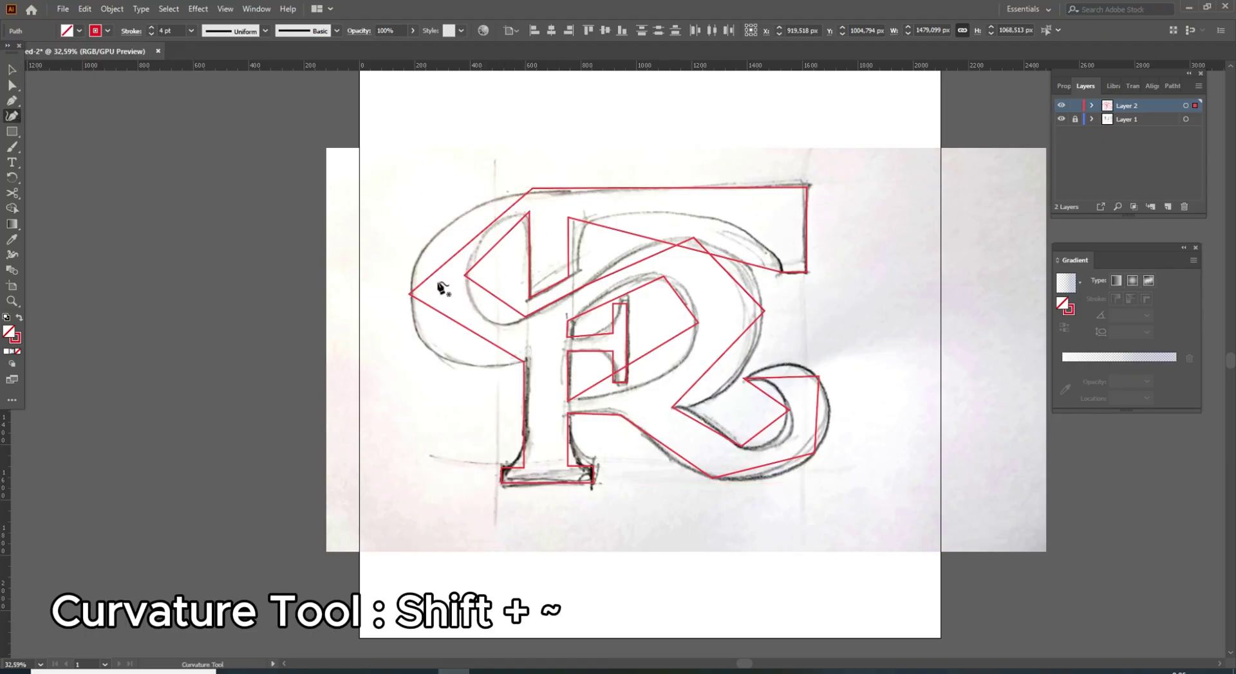
key(v)
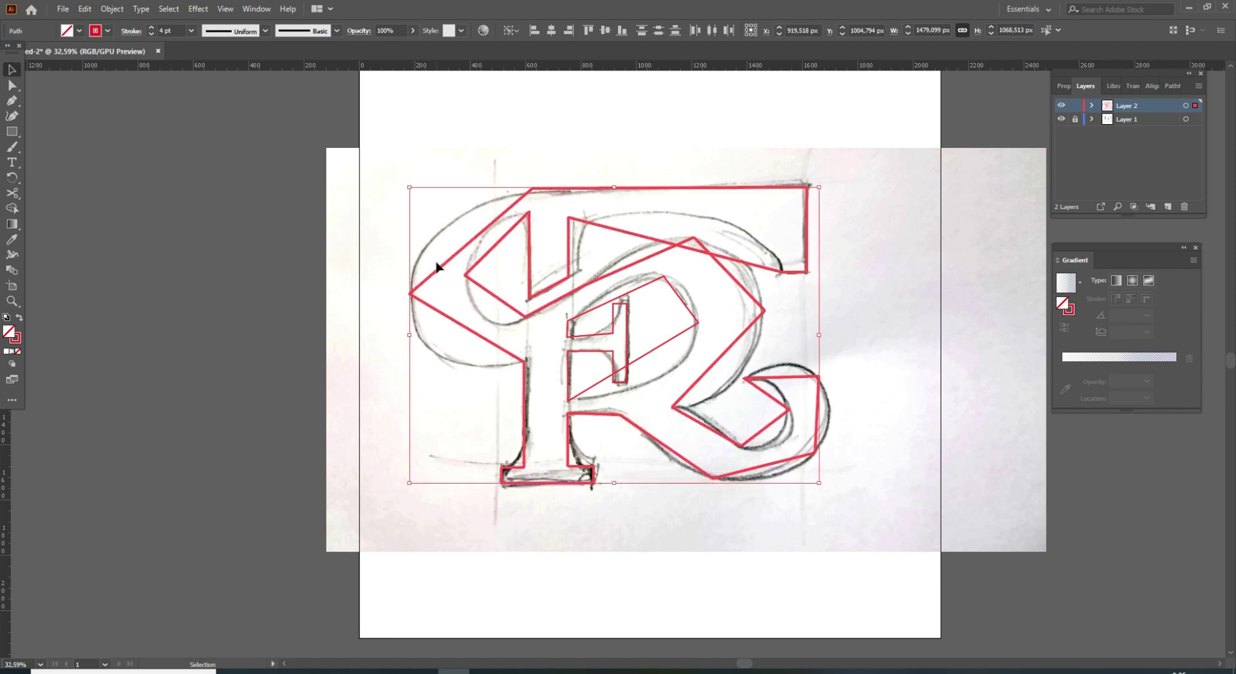
Select only the outer letter path and curve the left loop's outer and inner corner points with the Curvature tool.
click(522, 180)
drag(521, 181, 546, 208)
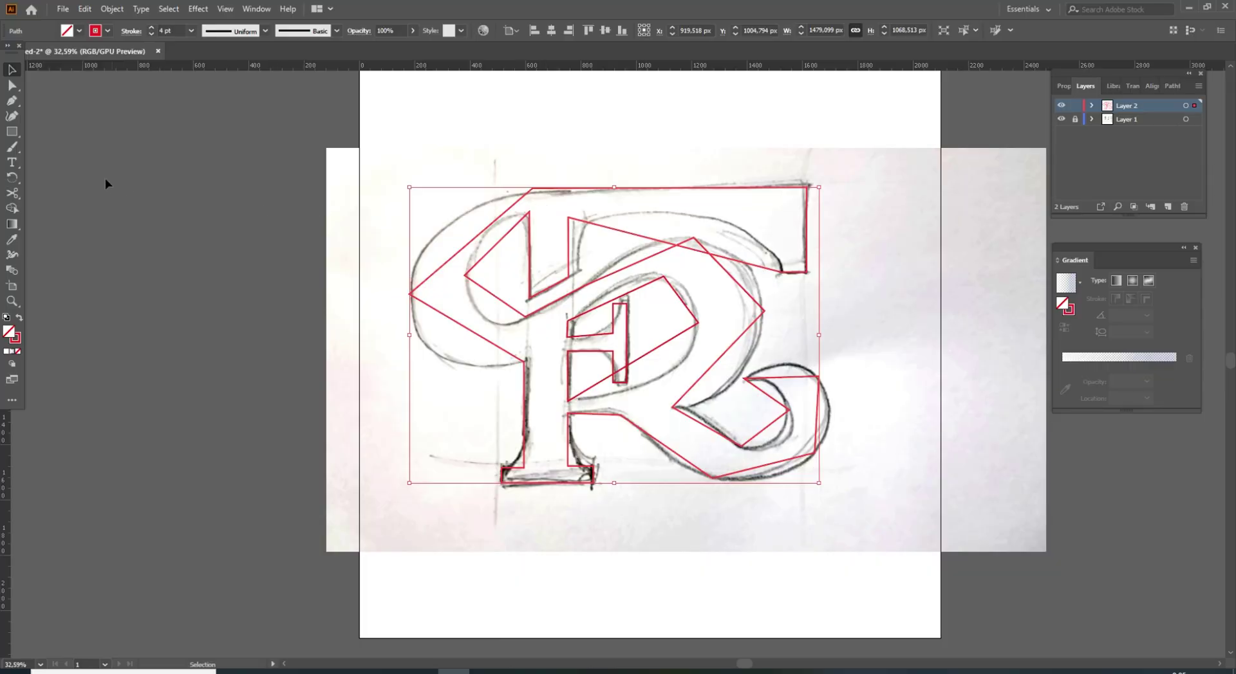
click(12, 115)
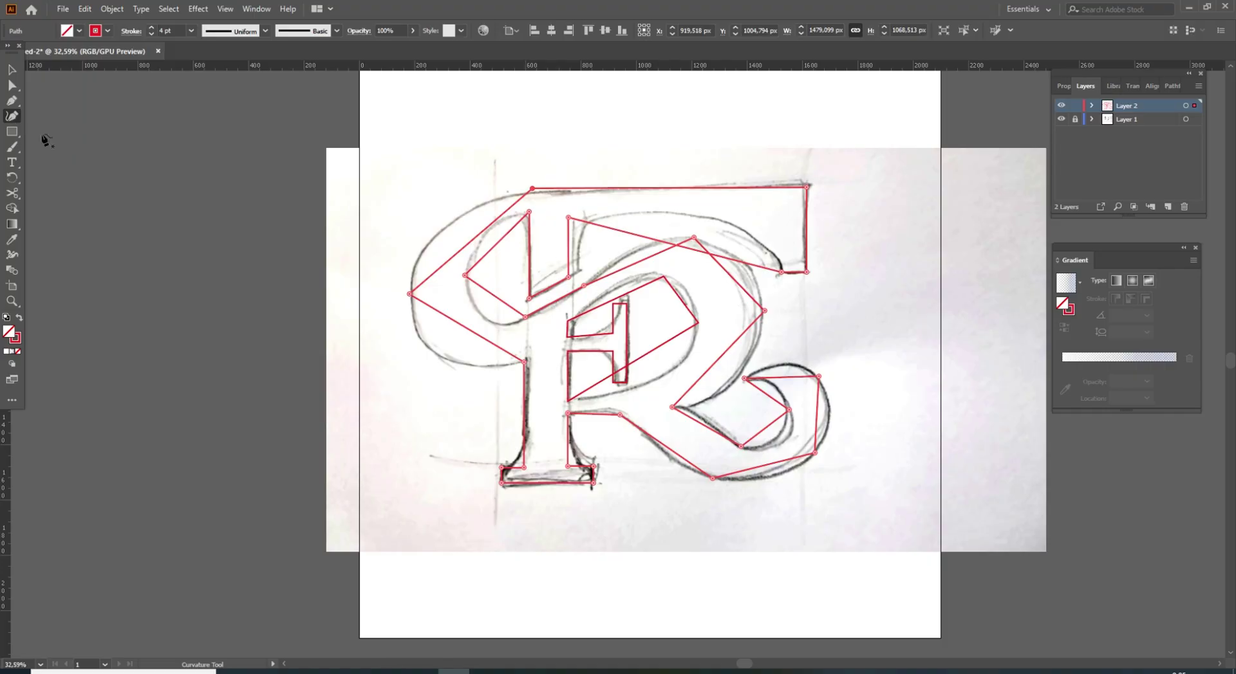
double_click(410, 295)
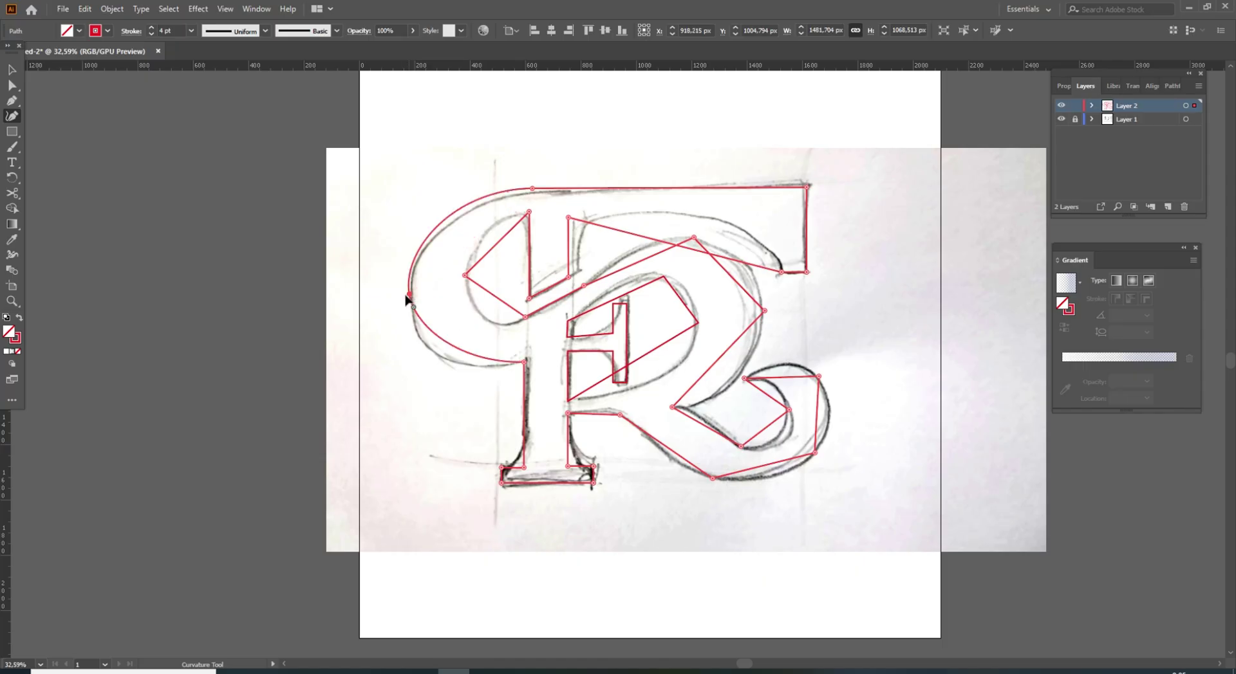
double_click(464, 276)
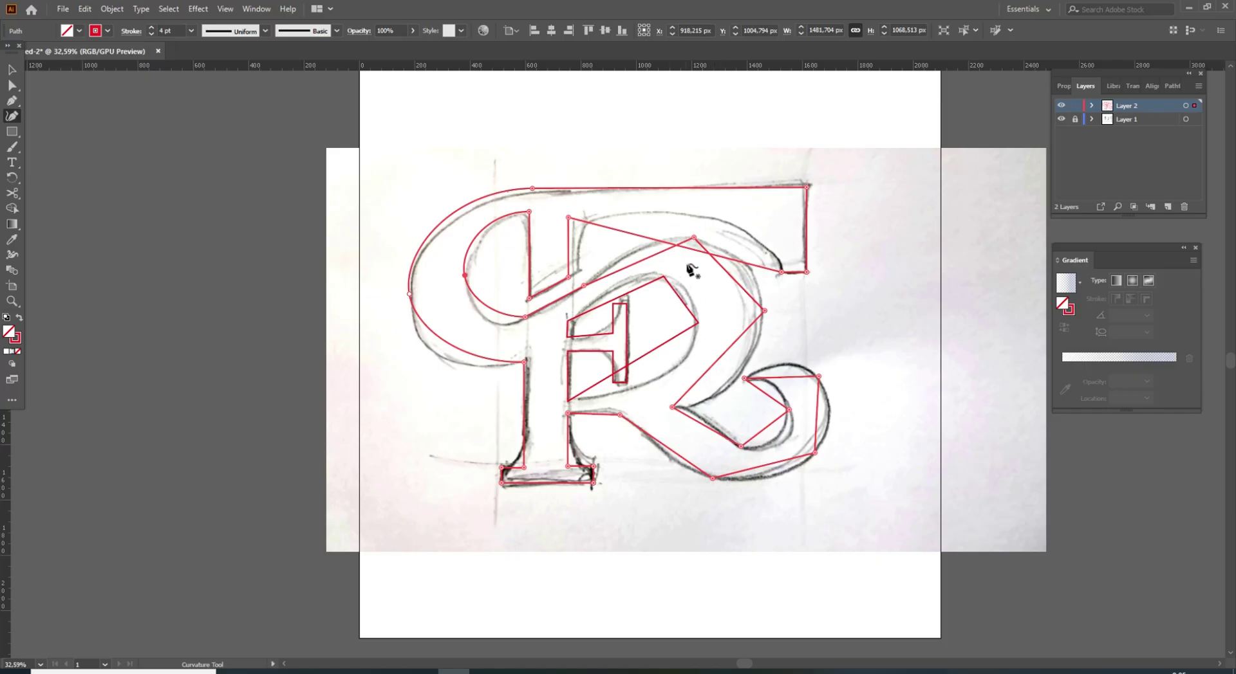
Convert the R bowl's two outer corner points and the curled tail's outer and inner corner points to smooth curves.
double_click(693, 238)
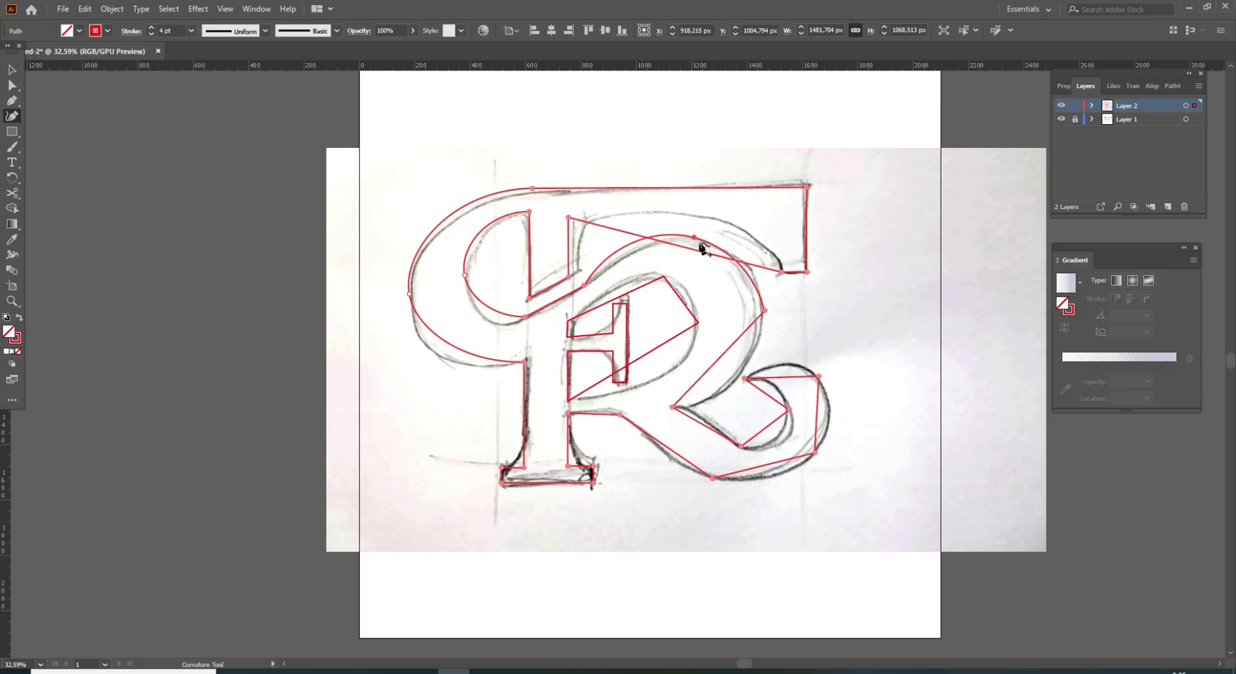
double_click(765, 311)
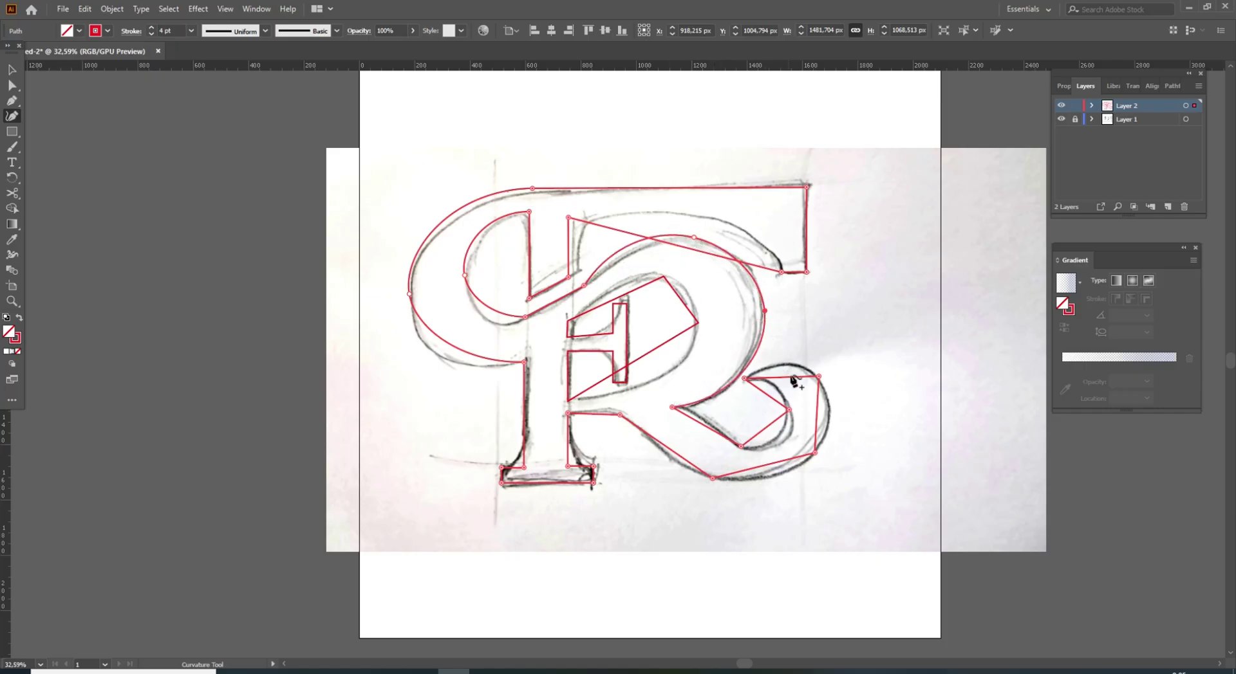
double_click(819, 377)
double_click(814, 455)
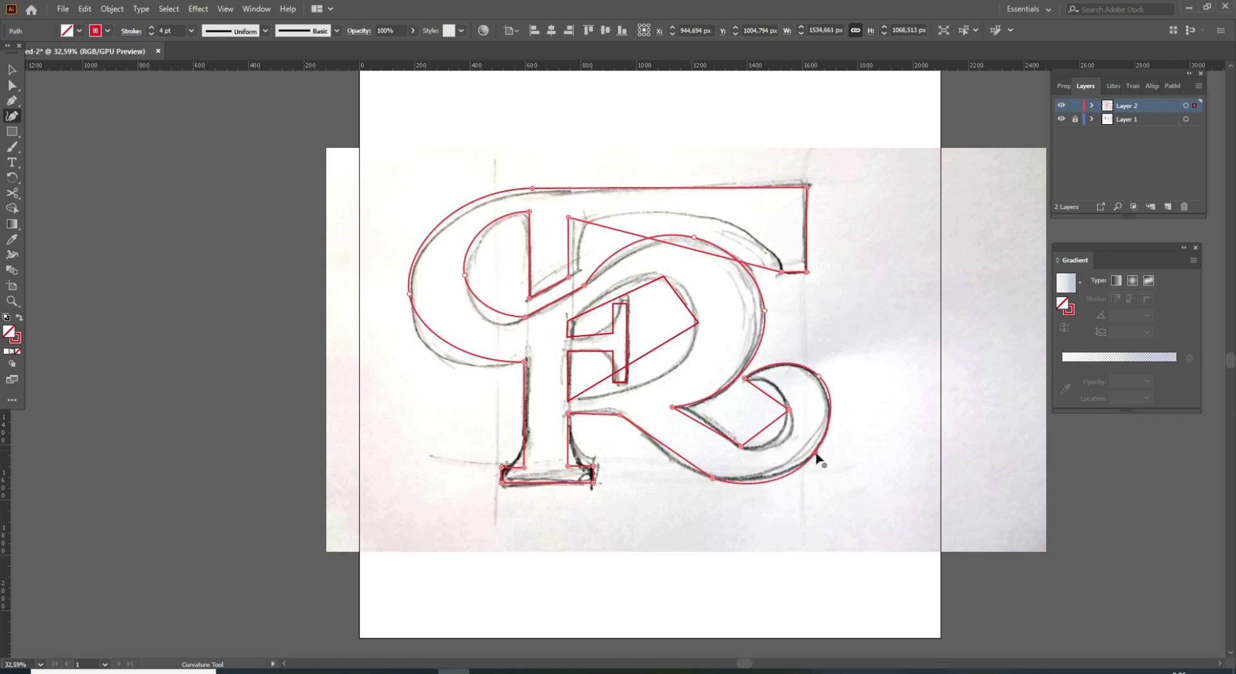
double_click(789, 411)
key(alt+v)
key(Escape)
Select the bowl counter path and curve its top and outermost points with the Curvature tool to follow the sketch.
key(v)
click(681, 291)
click(672, 301)
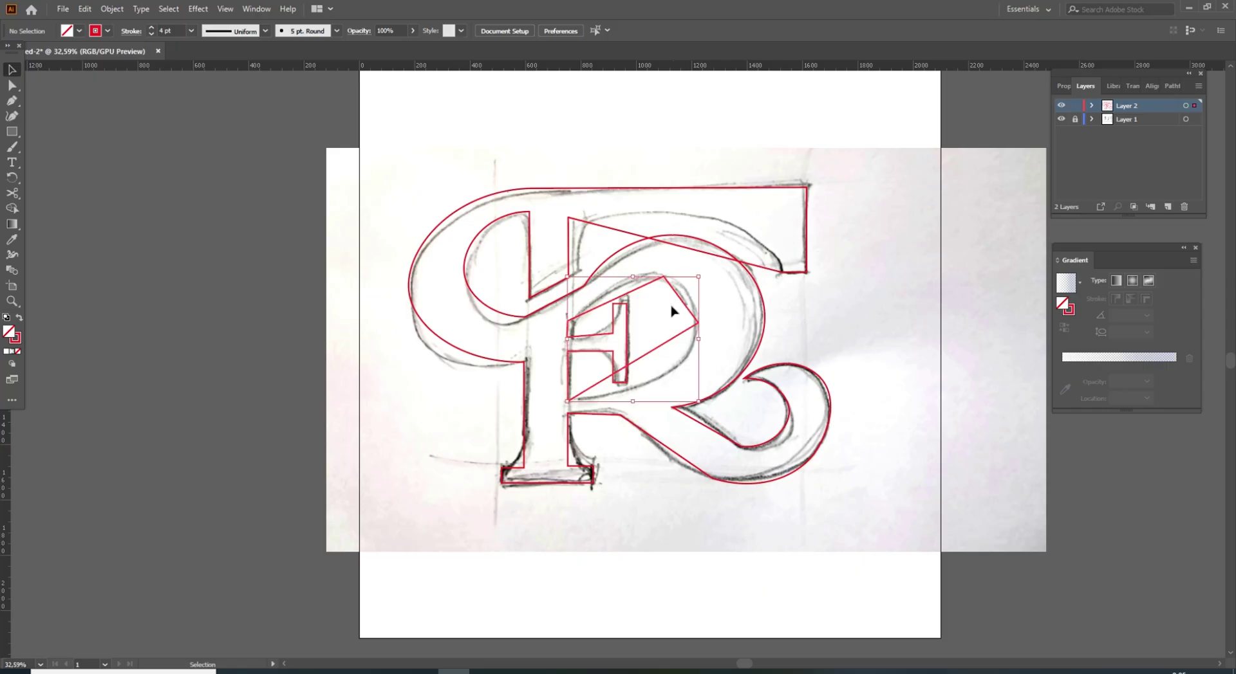
click(12, 116)
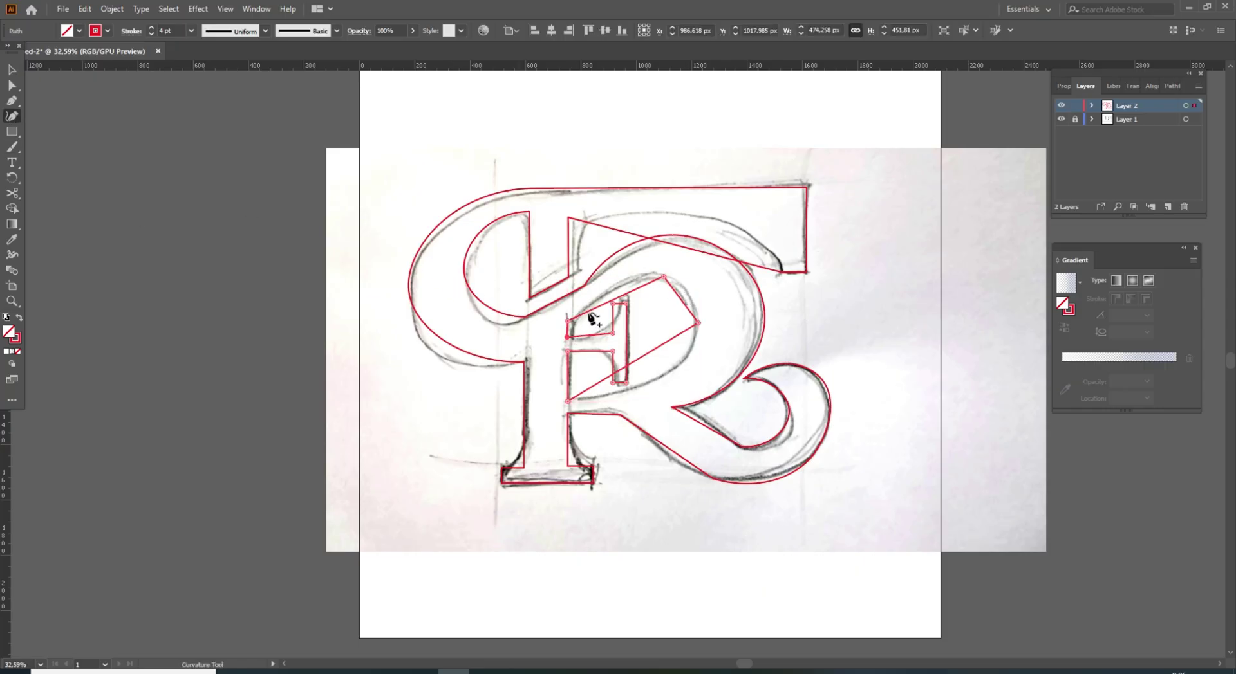
double_click(663, 279)
double_click(699, 323)
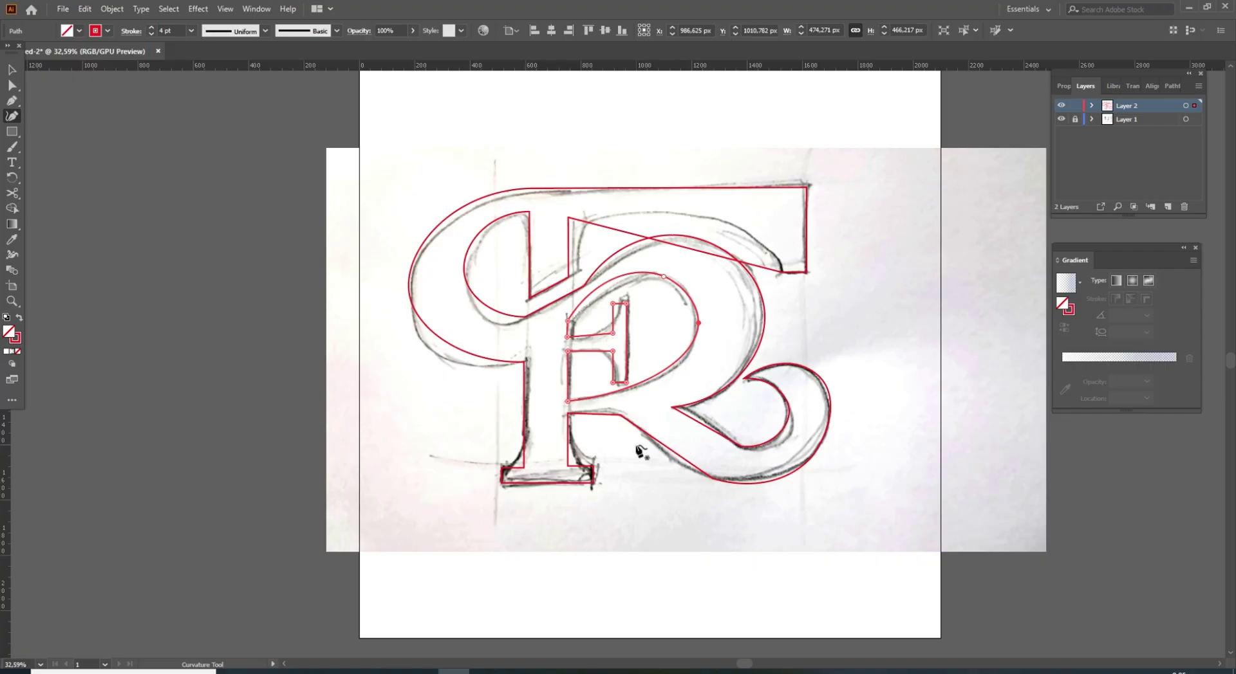
key(v)
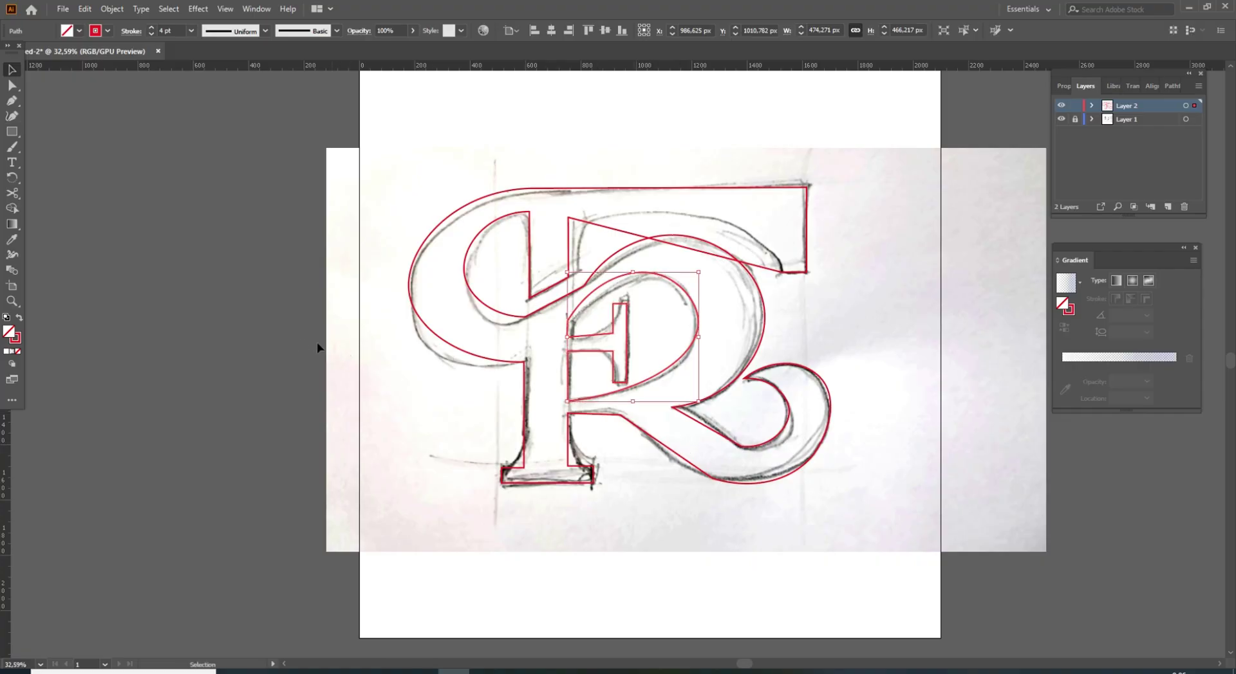
Bend the straight segment beneath the T's crossbar, from the notch to the right serif, into an arc following the sketch.
click(285, 332)
key(z)
drag(442, 318, 491, 372)
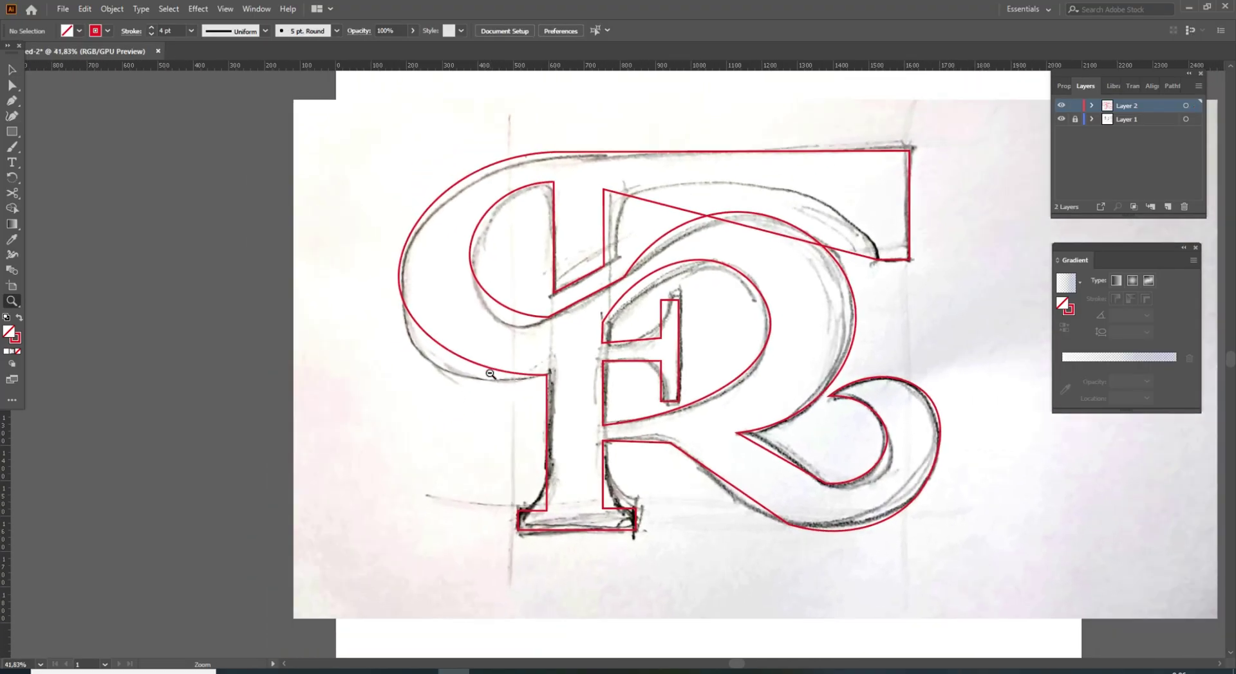
key(p)
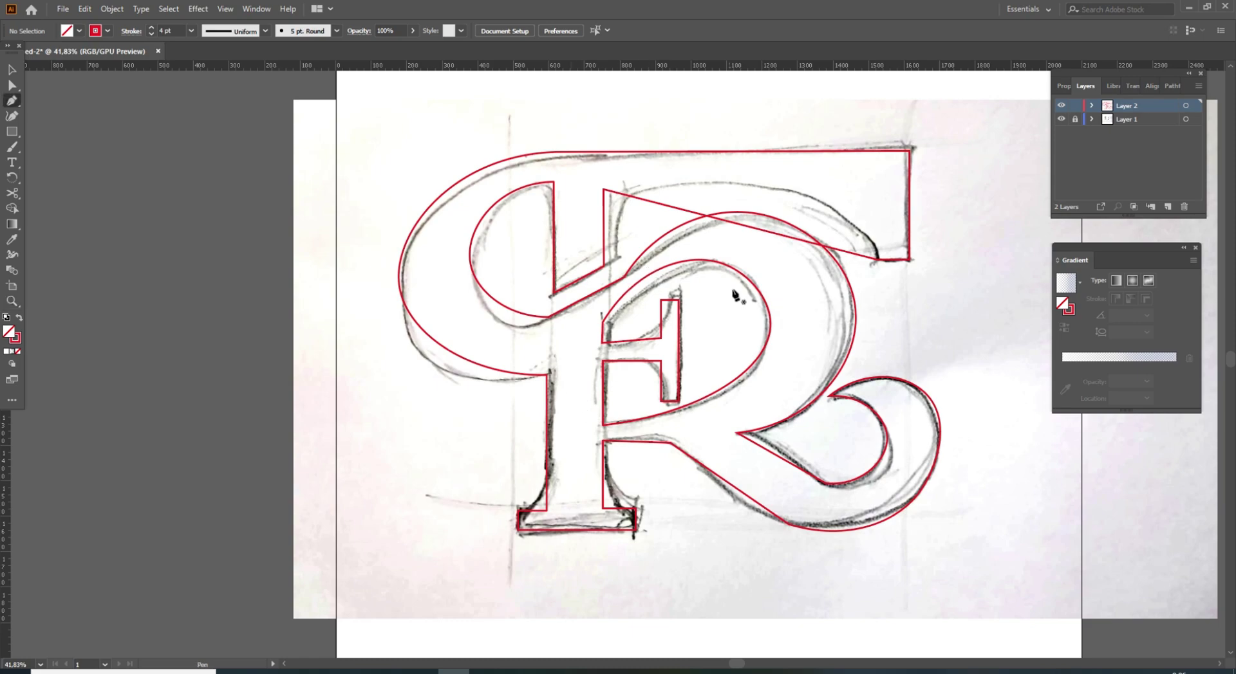
key(alt)
drag(758, 237, 804, 195)
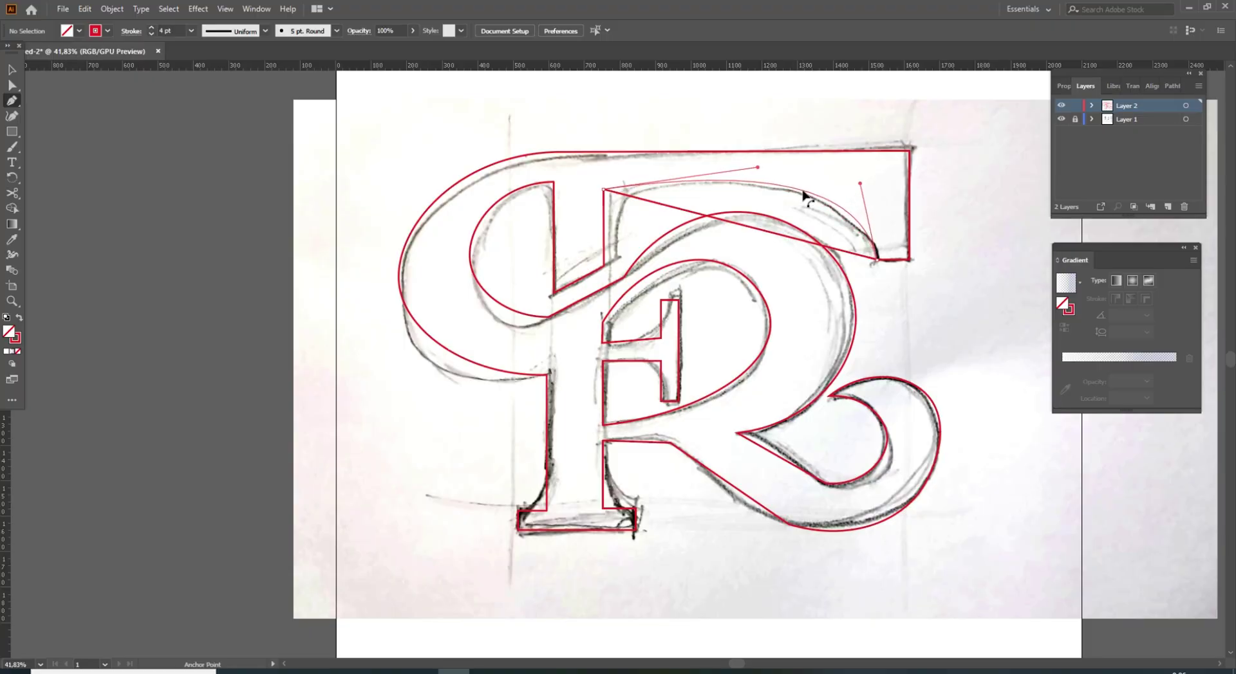
Finish the arc beneath the T's crossbar and round the corners on both sides of its stem, the right one to about 125 px.
drag(803, 193, 805, 199)
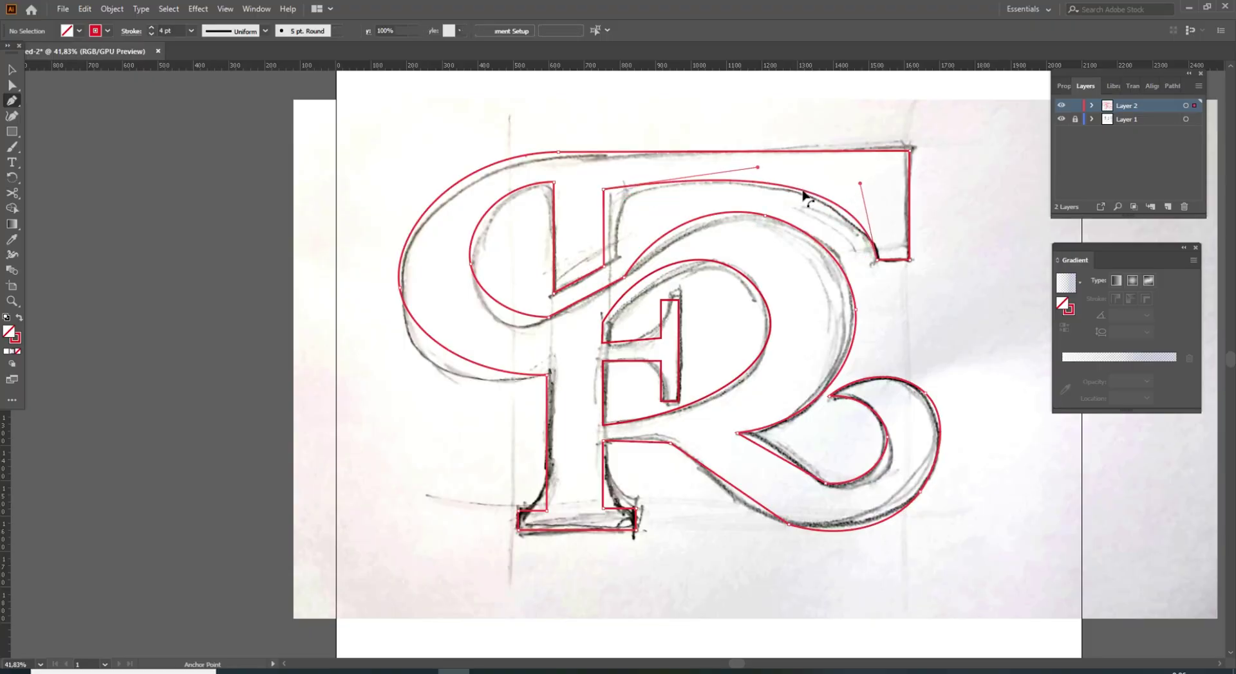
key(a)
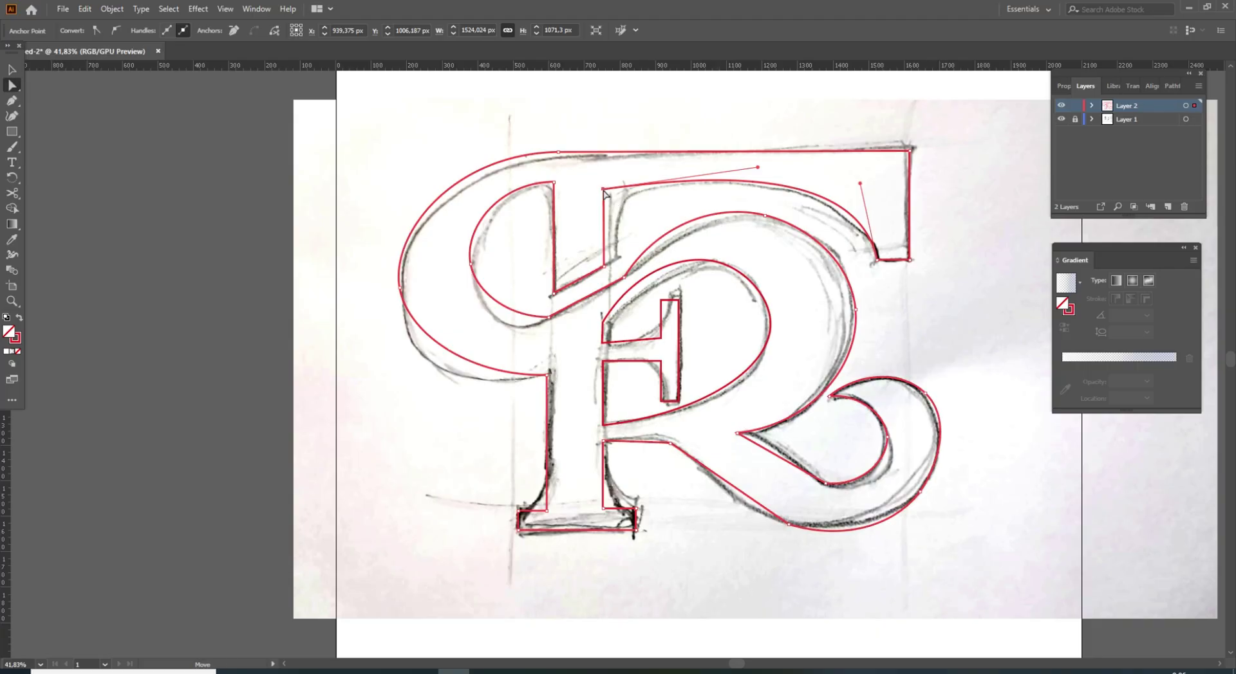
click(603, 190)
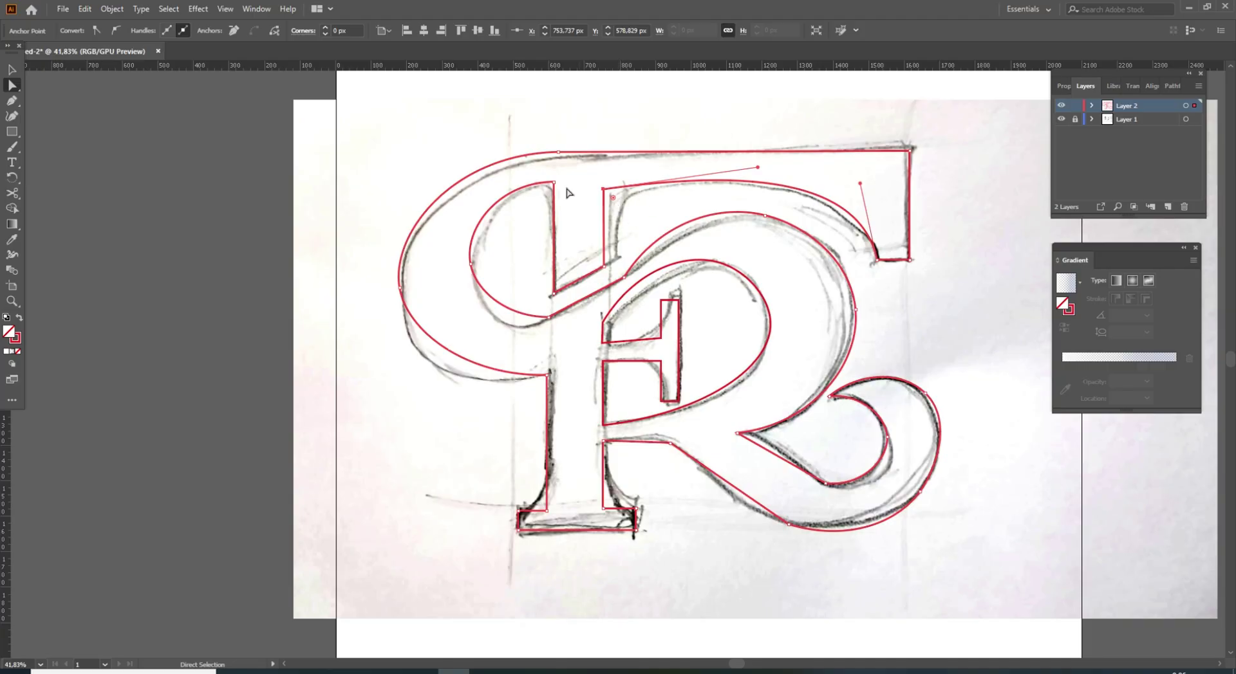
click(614, 206)
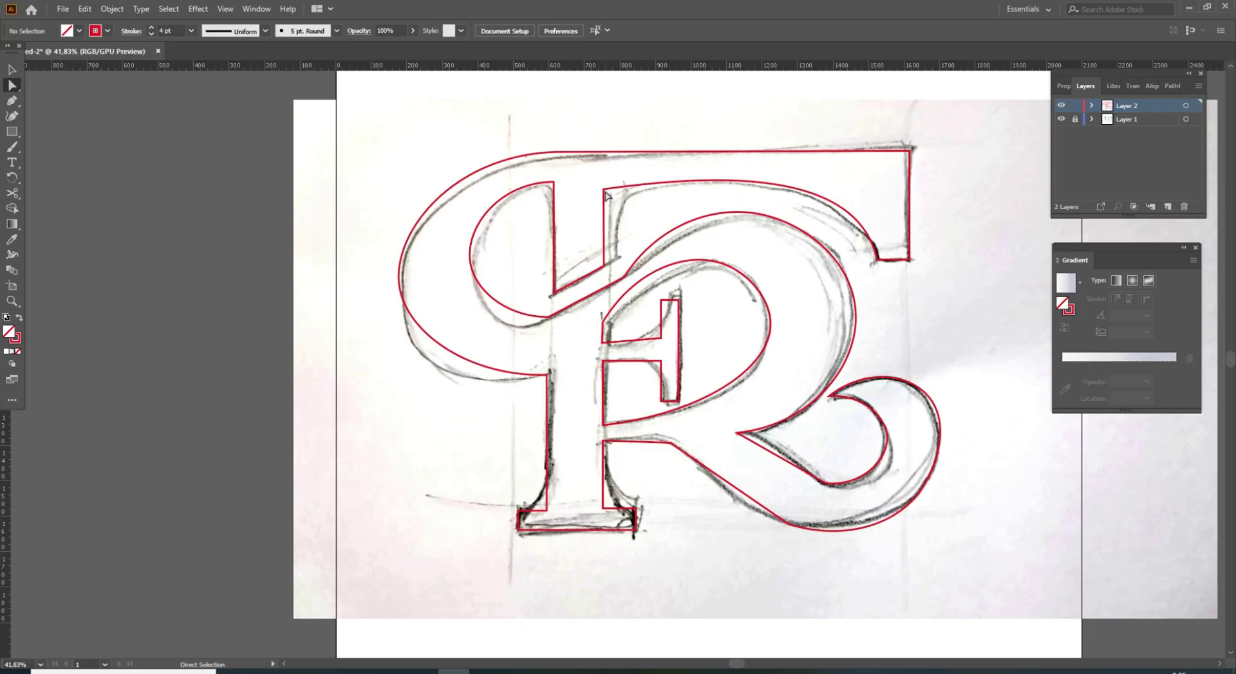
click(603, 191)
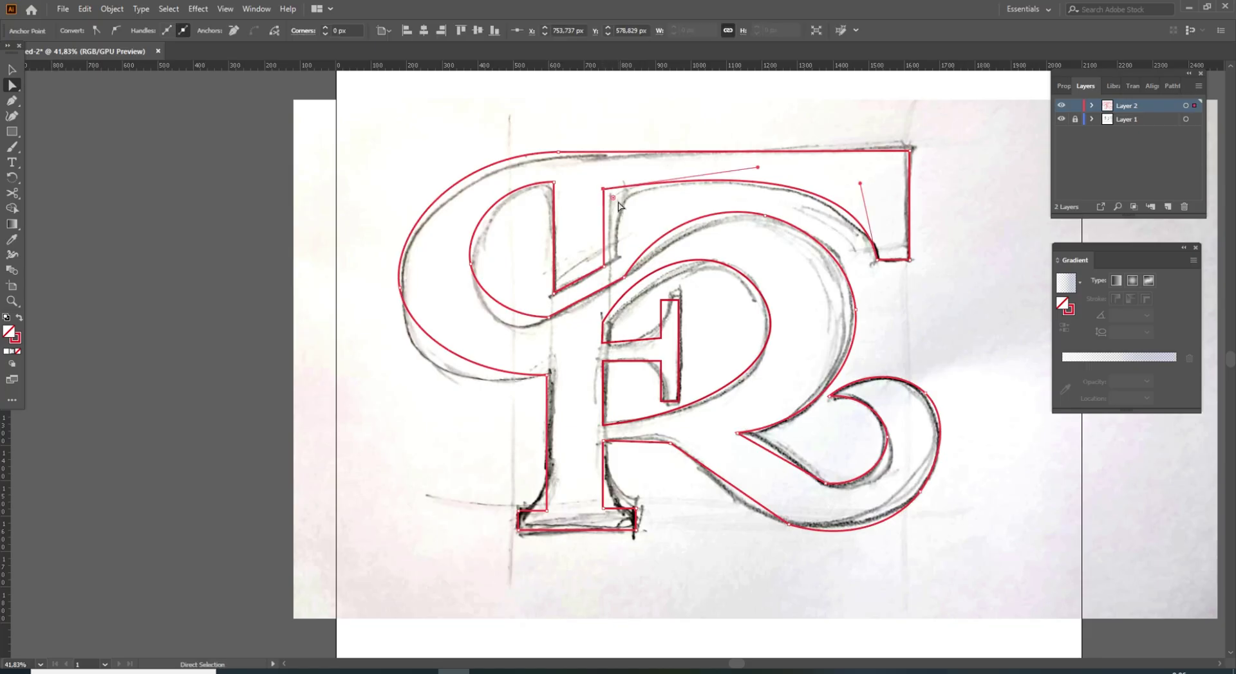
drag(612, 202, 648, 229)
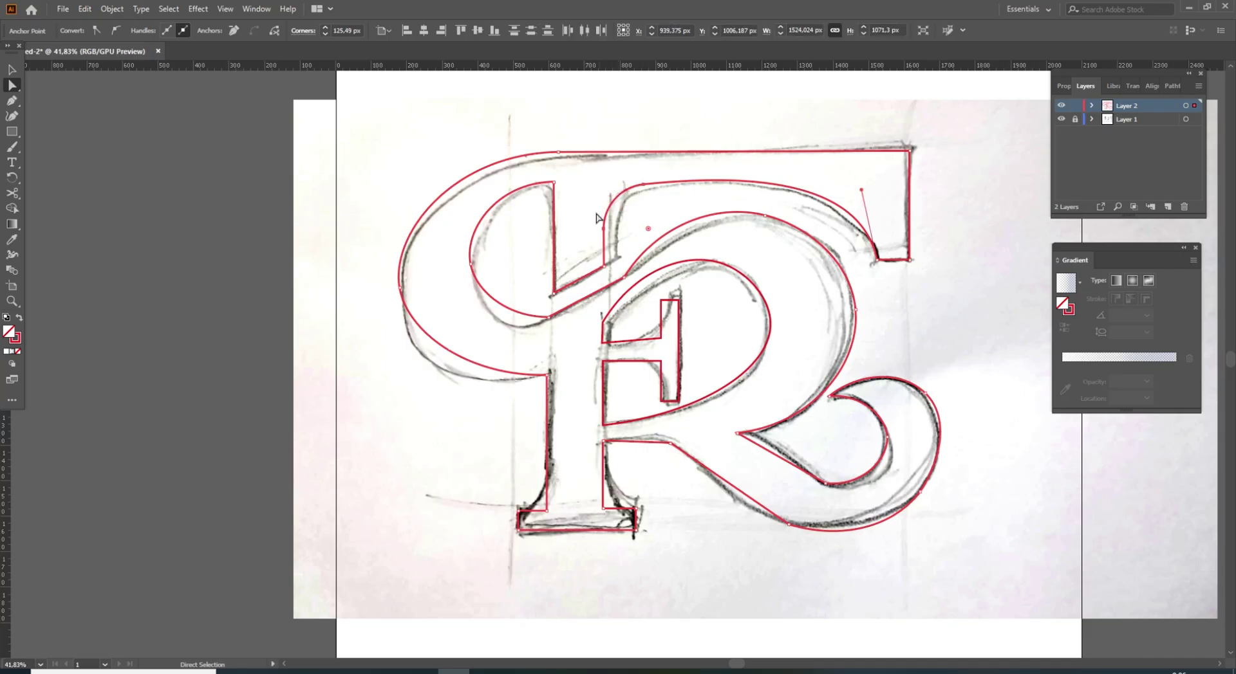
click(552, 186)
drag(551, 190, 548, 221)
Round the two inner corners above the stem's foot, the right one to about 69 px and the left one to about 61 px.
click(603, 510)
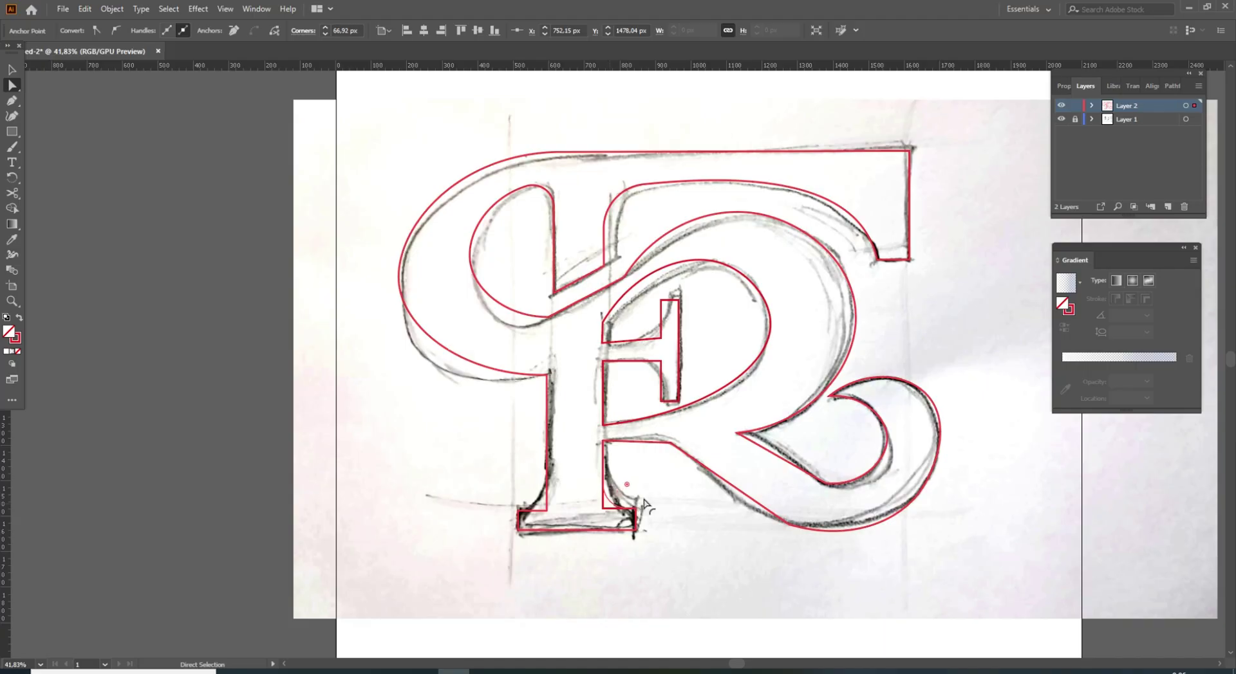
click(547, 513)
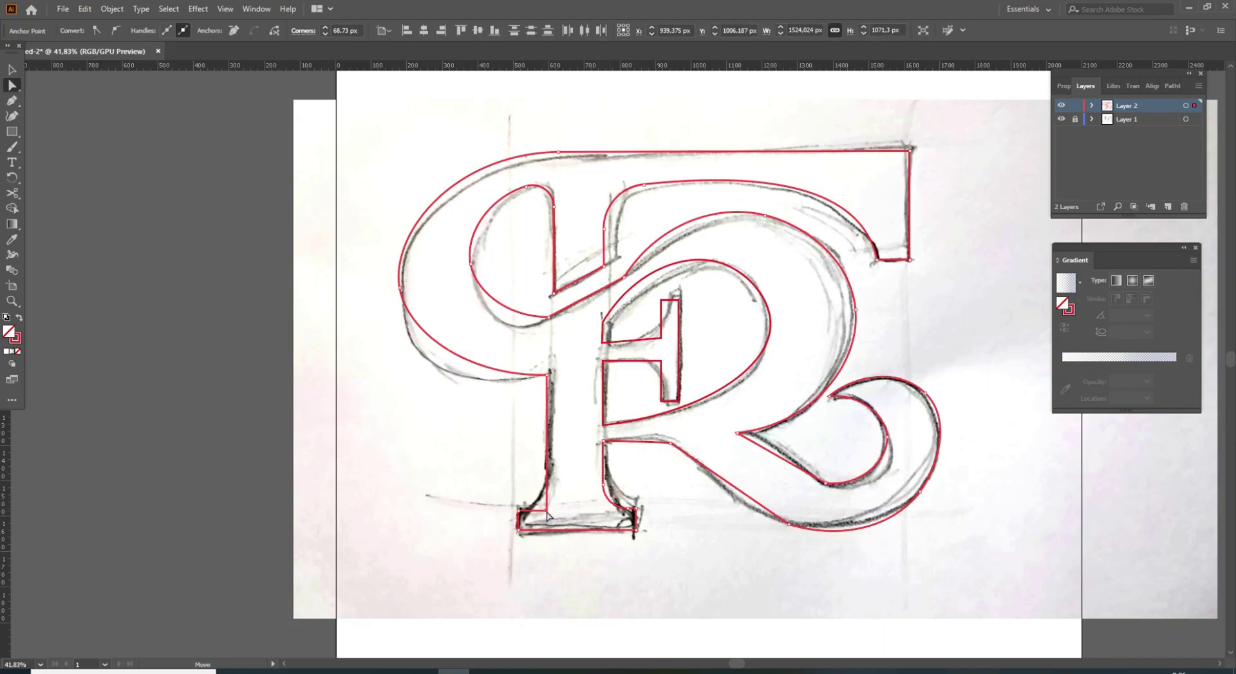
click(547, 511)
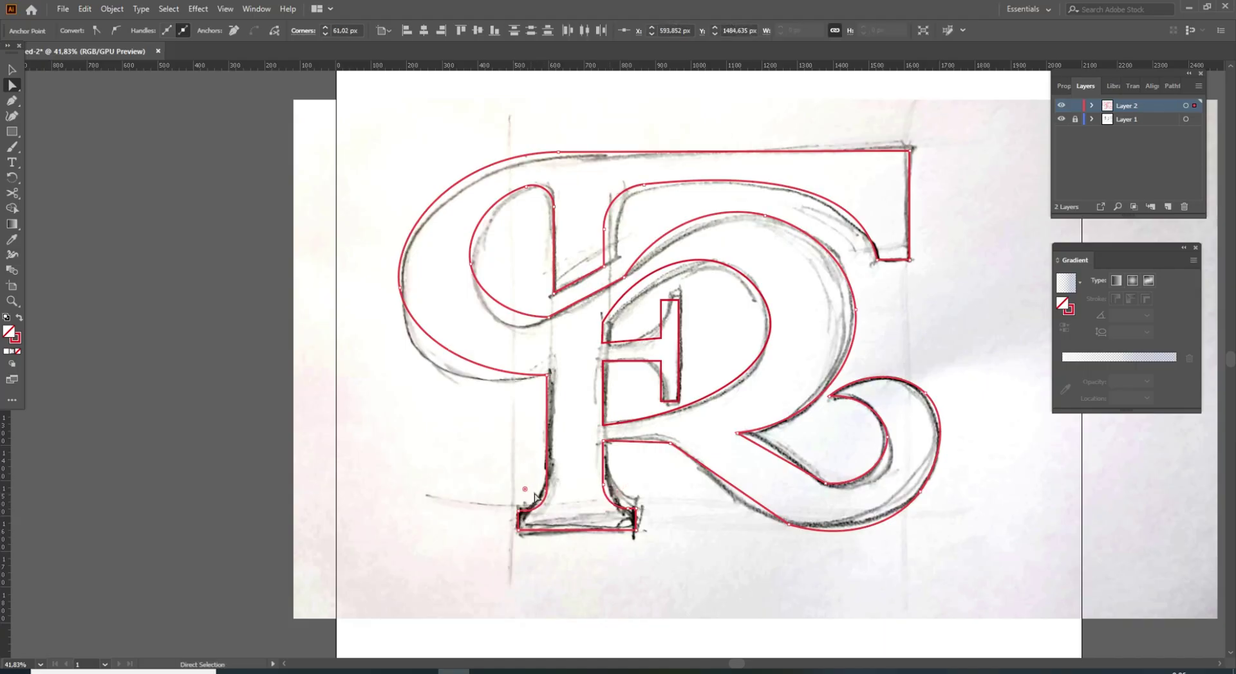
key(v)
click(670, 552)
Round the two inner corners where the small crossbar meets the vertical serif inside the R's bowl, each to about 61 px.
key(z)
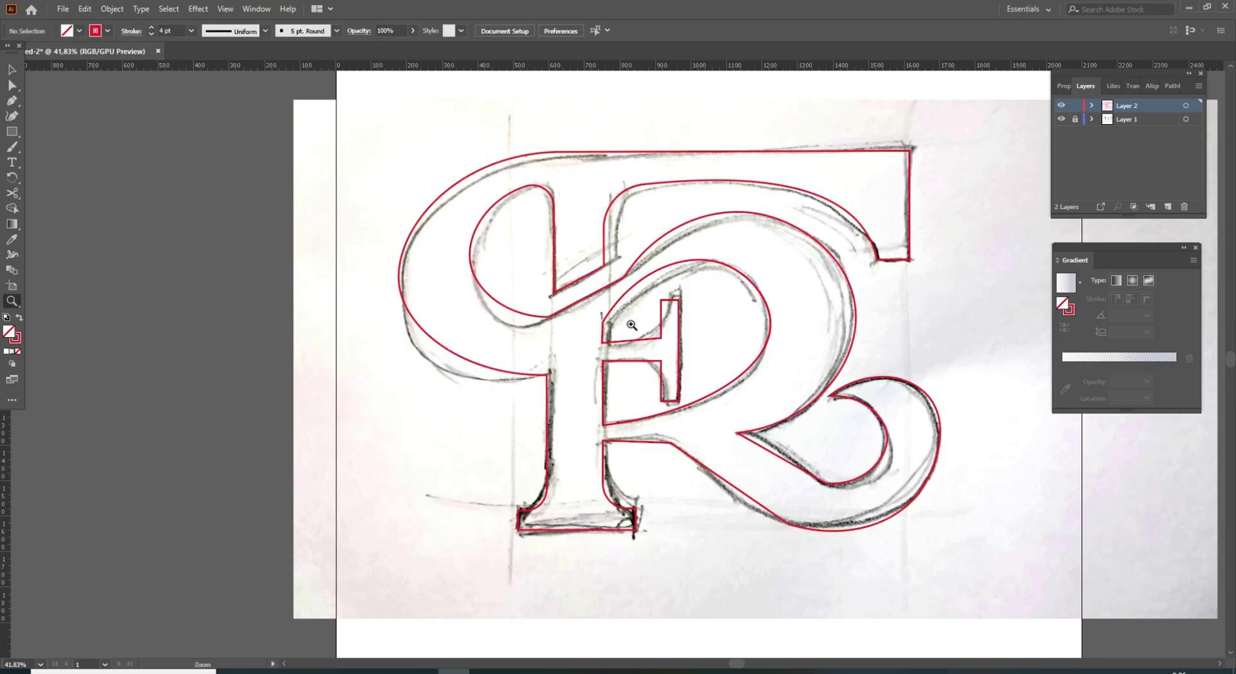
drag(620, 313, 721, 427)
key(a)
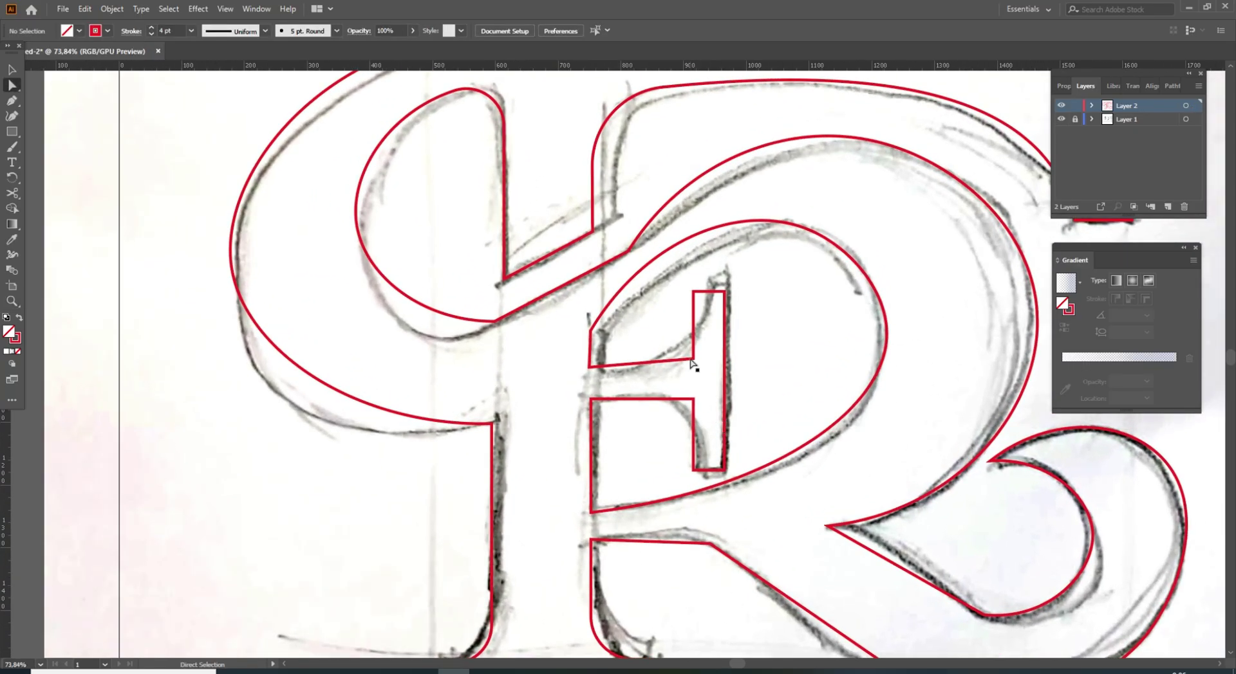
click(694, 361)
drag(684, 351, 653, 356)
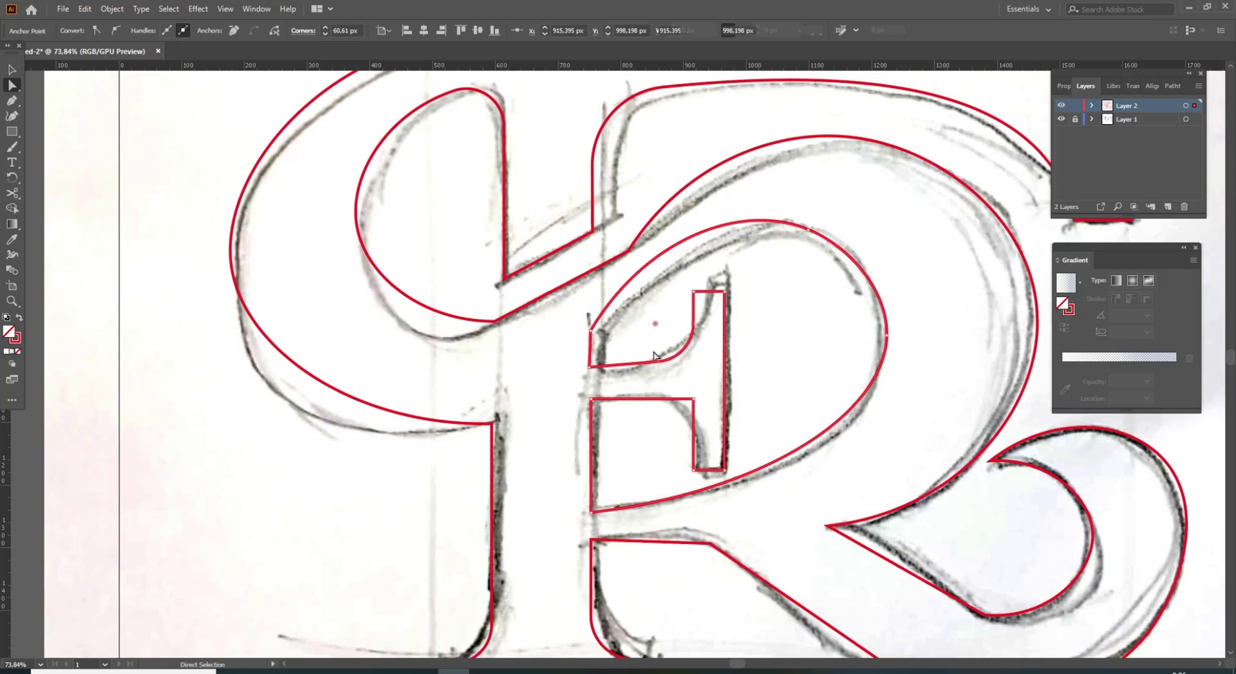
click(693, 400)
drag(683, 410, 647, 430)
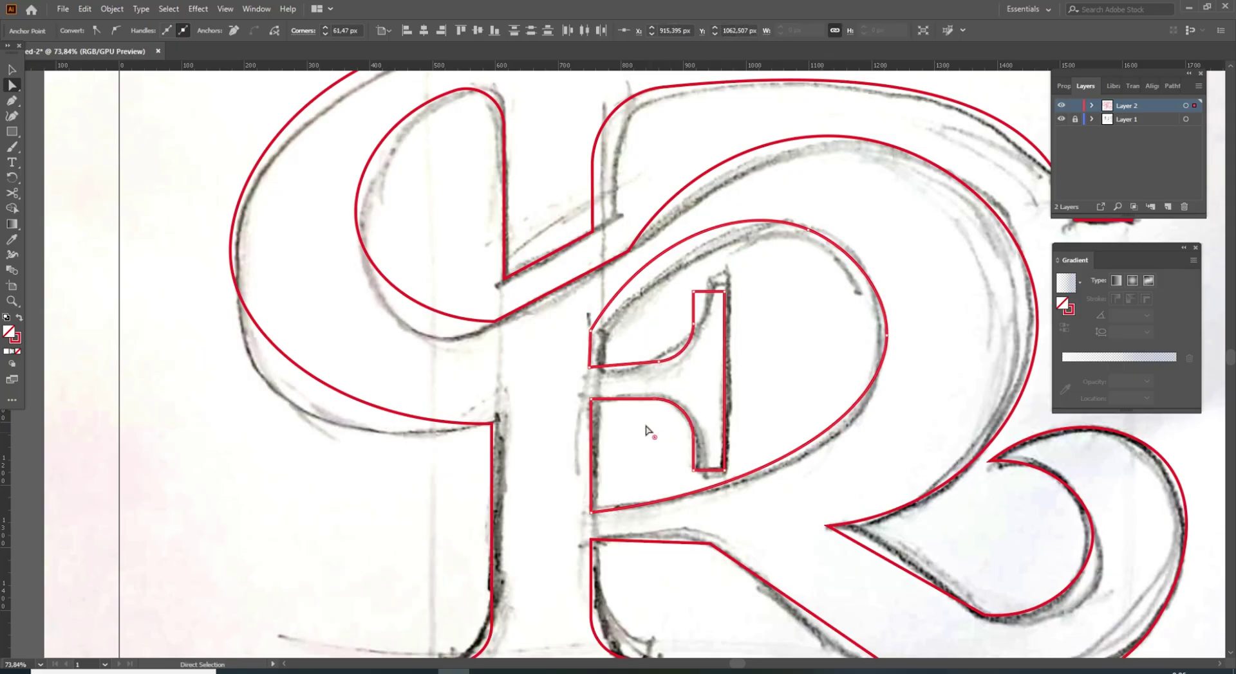
Round the upper-left corner of the R's bowl counter where the curve meets the stem.
click(591, 332)
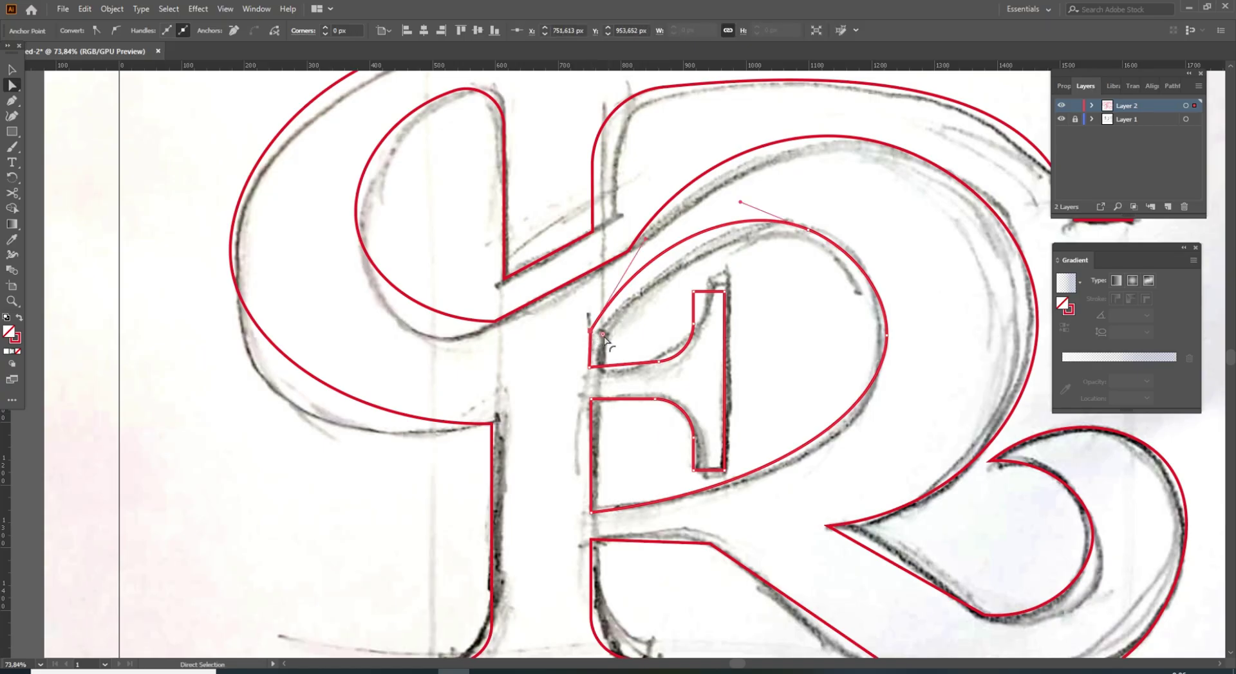
key(v)
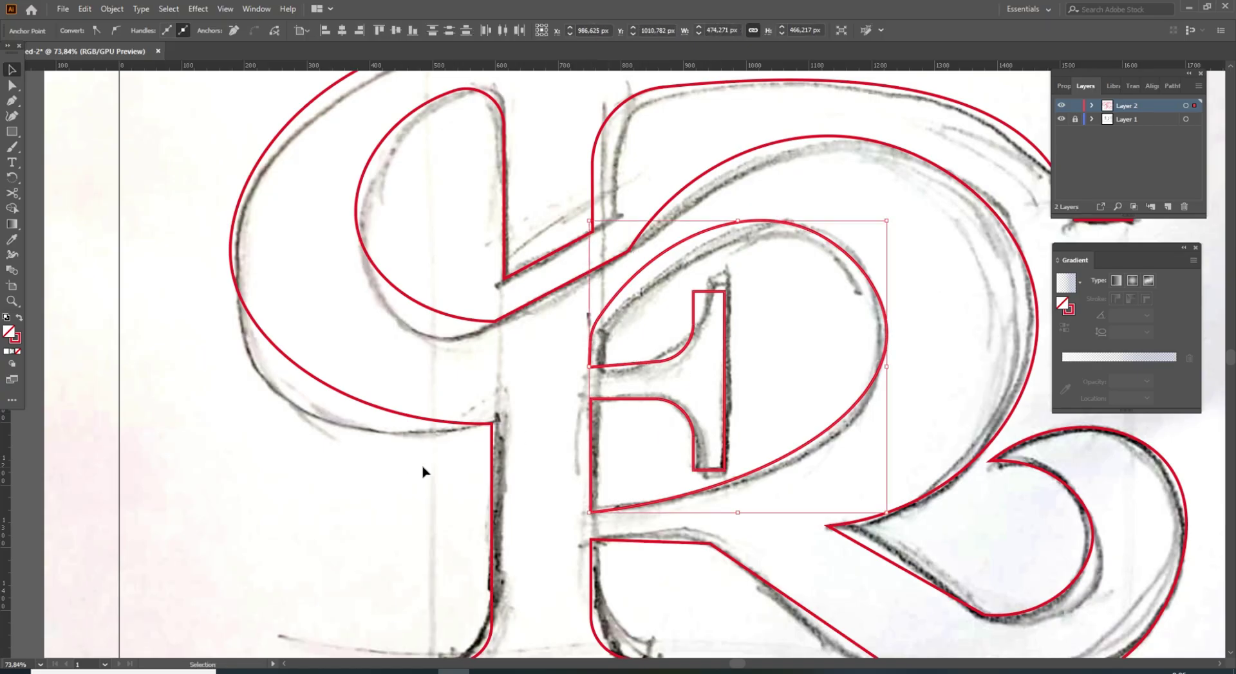
click(423, 473)
Round the junction where the diagonal stroke from the left loop runs into the R's outer bowl.
key(ctrl+0)
key(z)
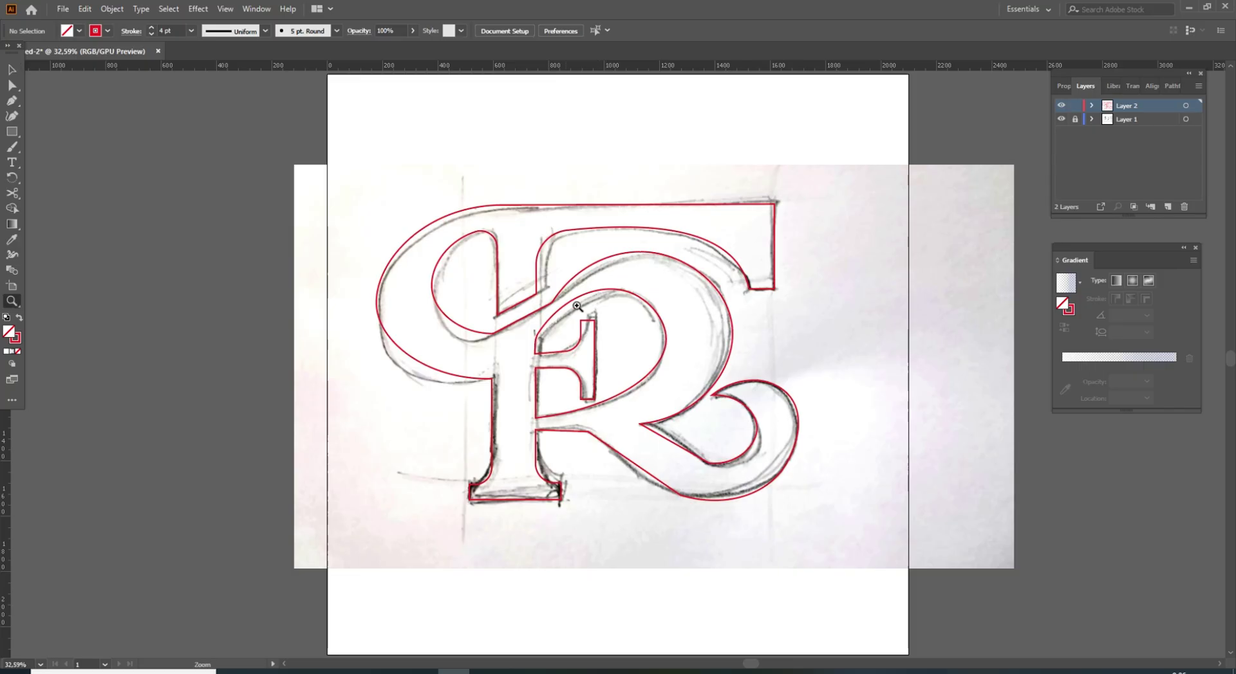
click(567, 300)
key(a)
click(544, 307)
key(v)
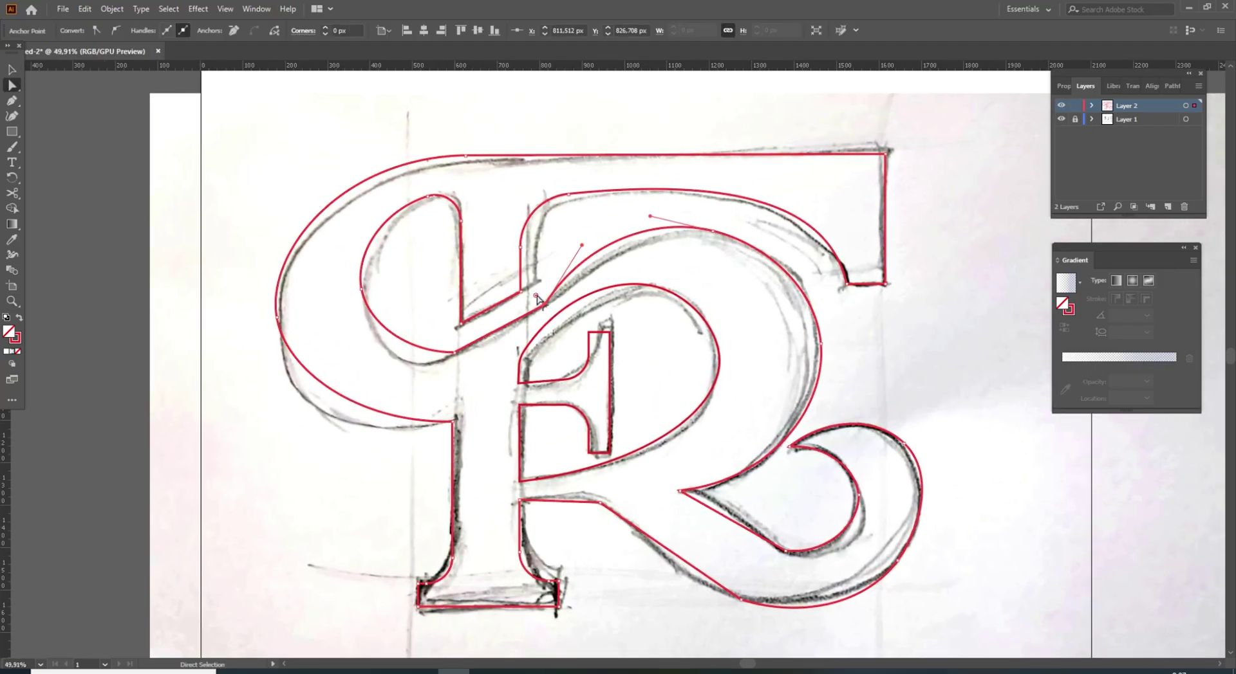
key(ctrl+a)
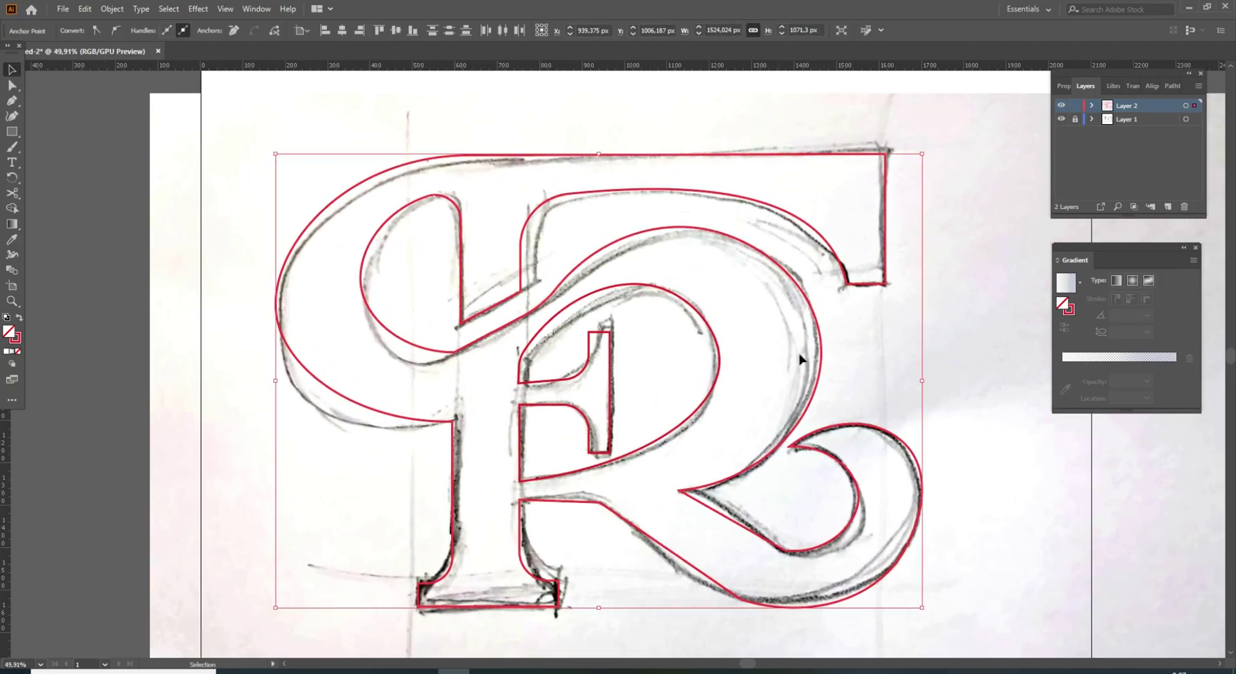
click(895, 365)
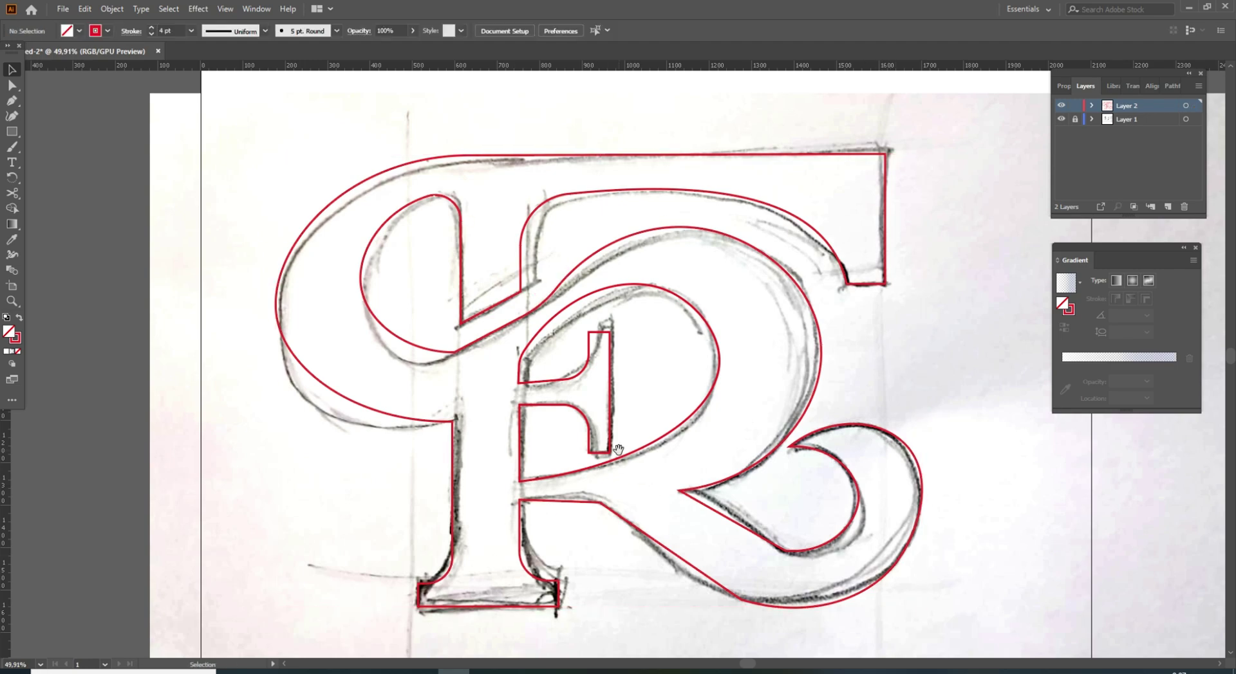
Hide the sketch on Layer 1 so that only the traced outlines are shown.
drag(615, 453, 627, 373)
scroll(627, 377, down, 2)
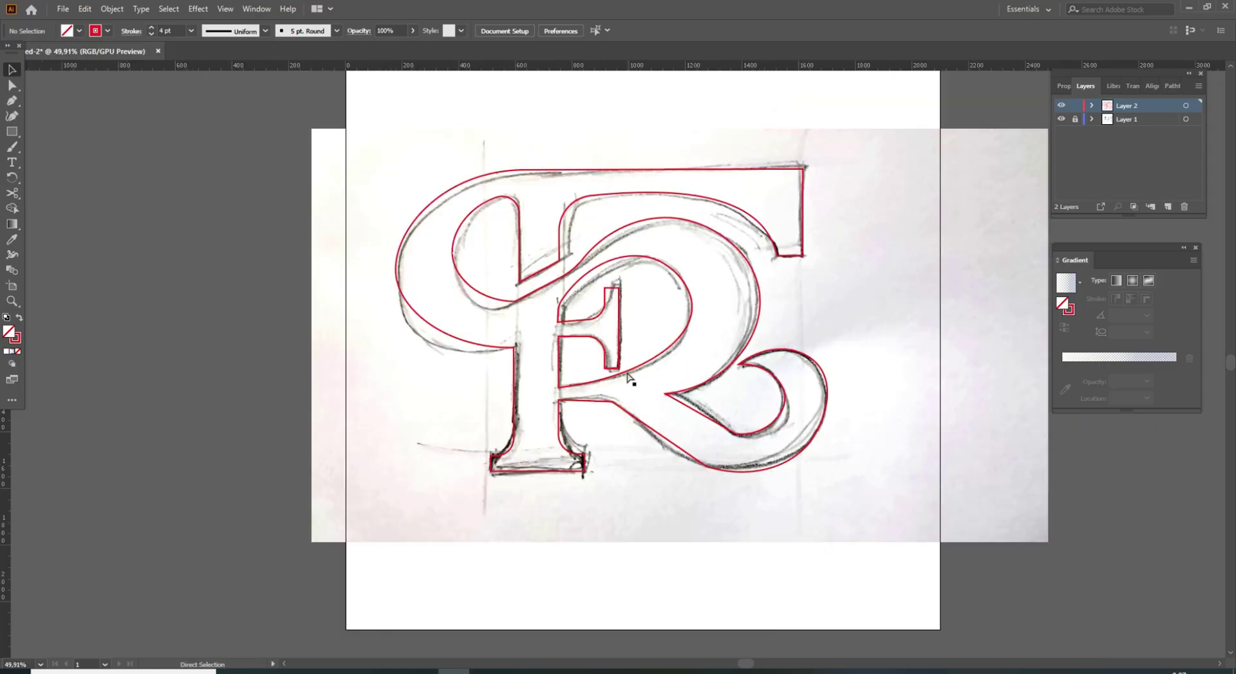
key(z)
key(v)
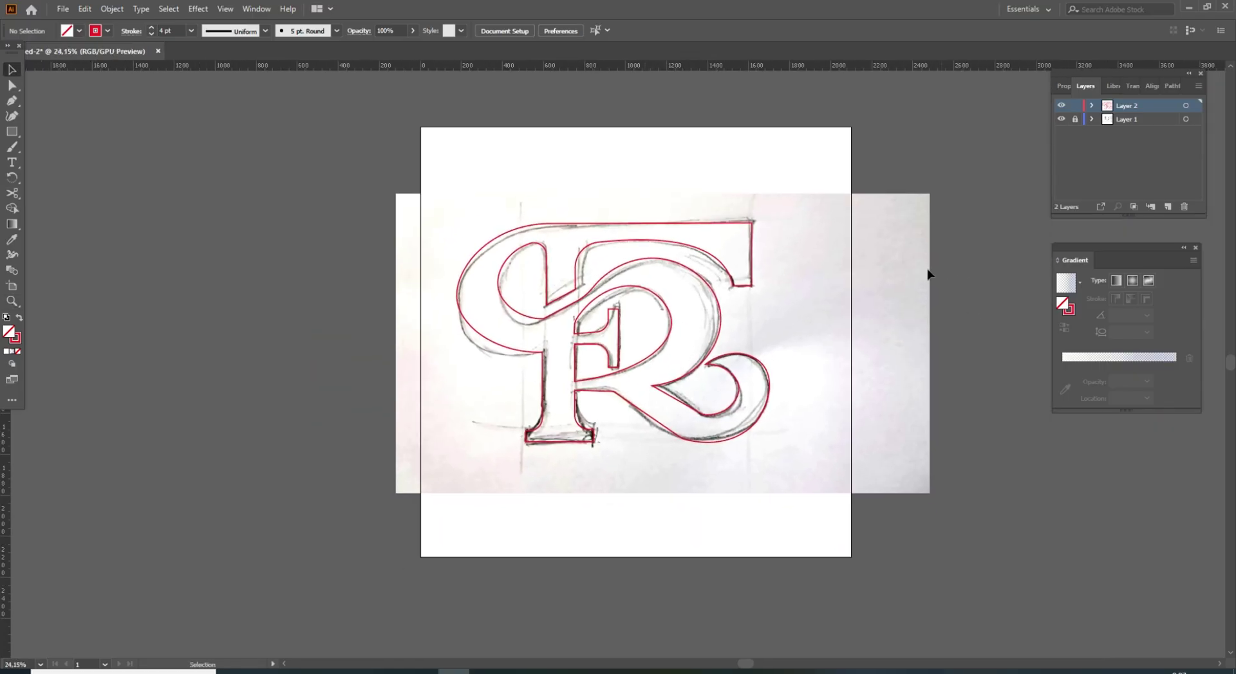
click(1060, 119)
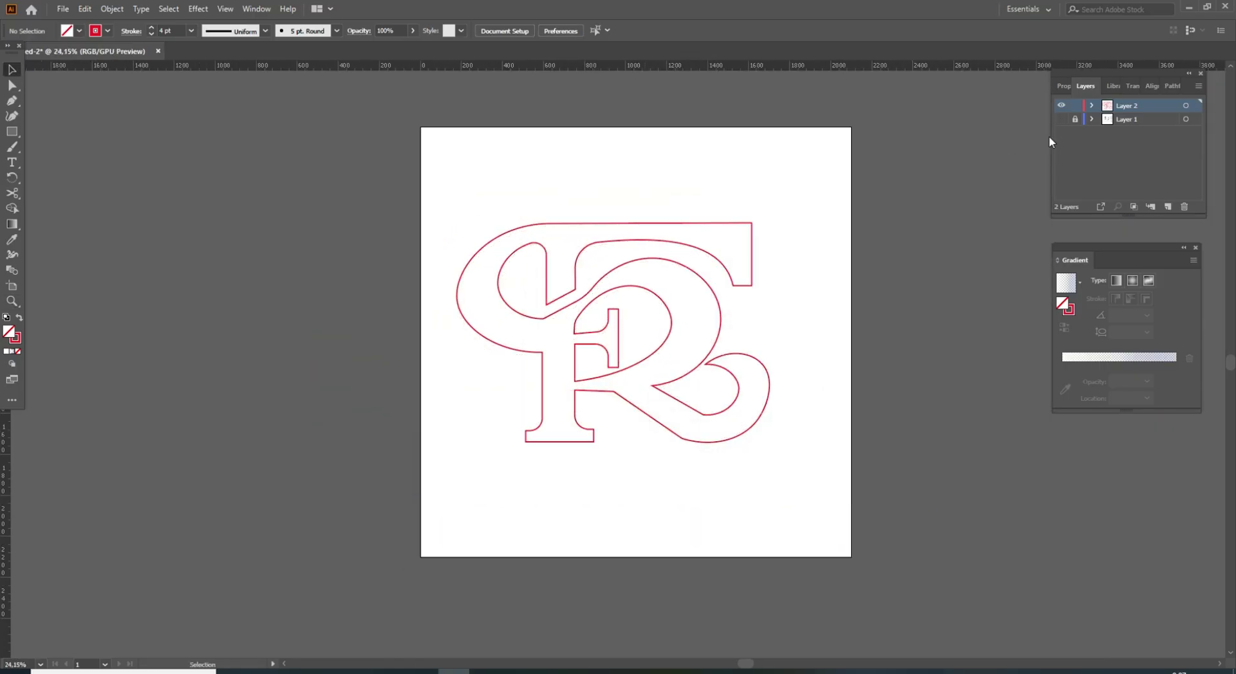
Round the corner where the R's leg bends down from the stem to about 154 px.
key(z)
drag(593, 322, 712, 423)
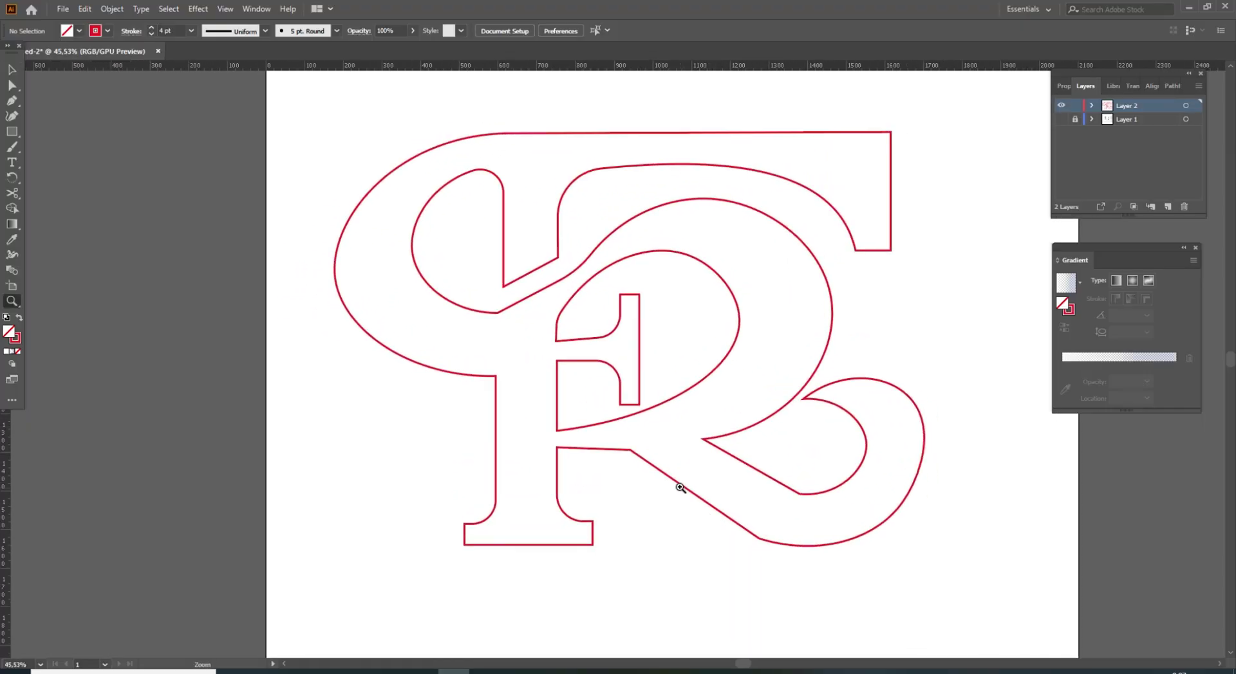
key(a)
click(630, 453)
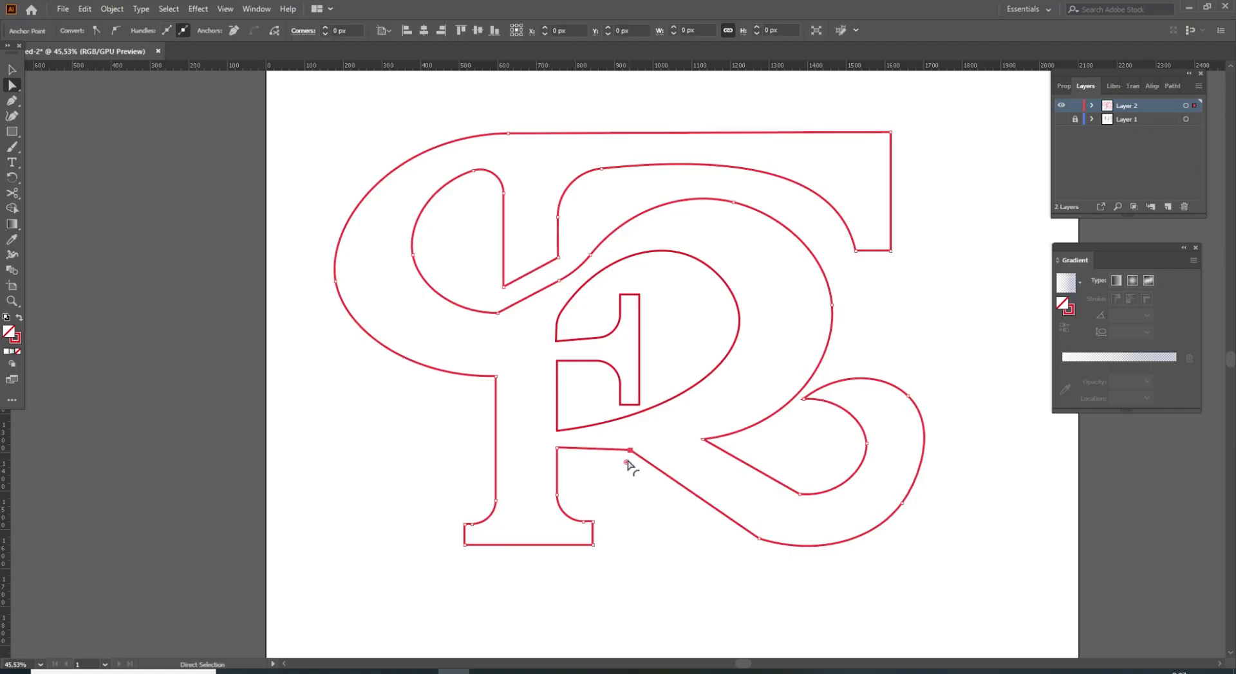
click(627, 468)
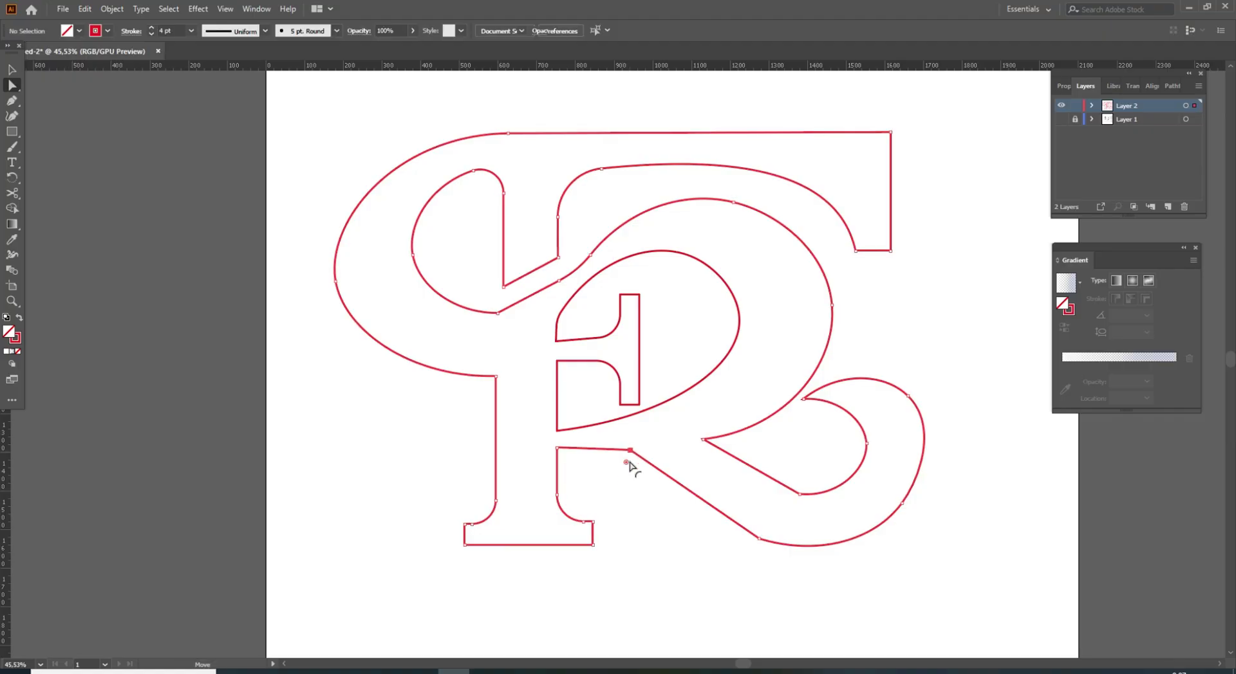
click(630, 452)
drag(610, 511, 610, 509)
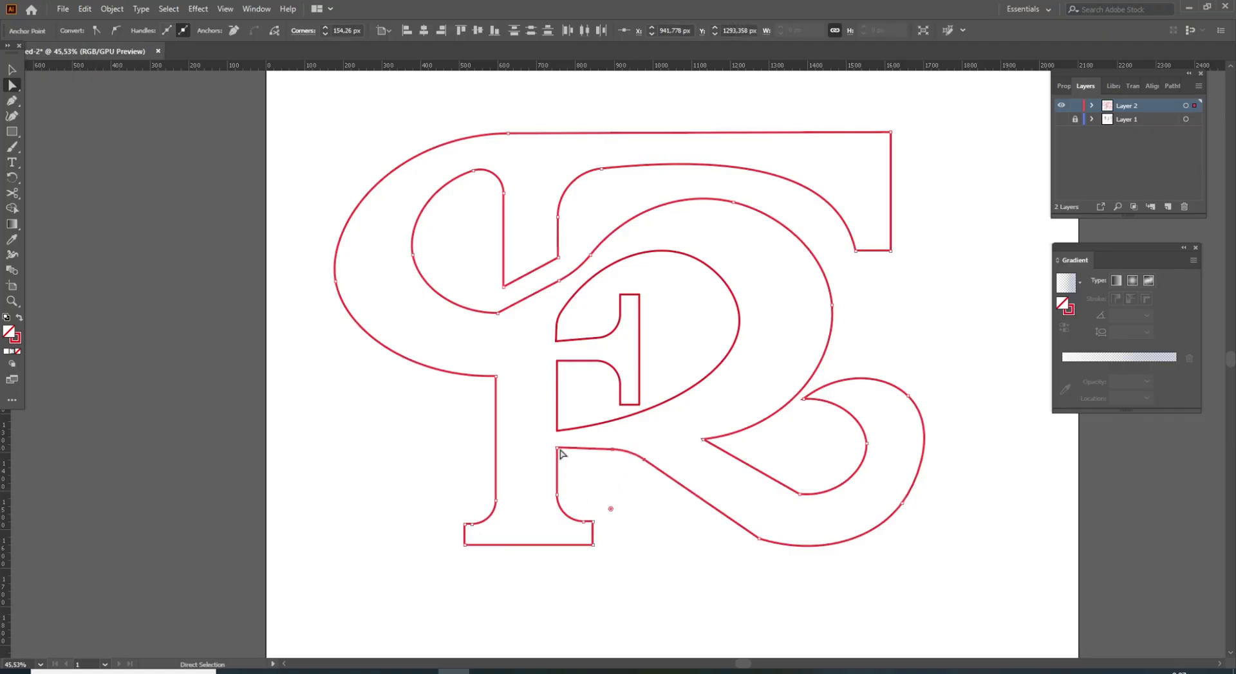
Round the lower outer corner of the R's leg and the inner corner of the curled tail to smooth their transitions.
click(759, 539)
drag(763, 527, 935, 383)
click(873, 459)
click(799, 494)
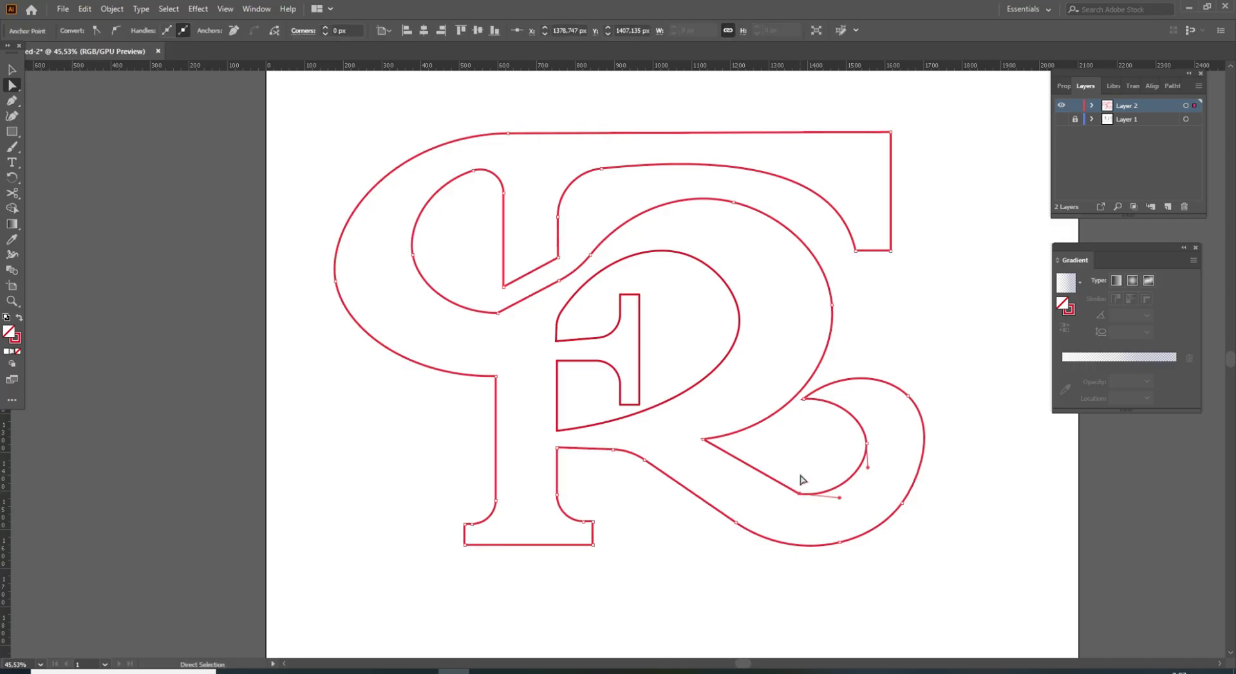
click(930, 393)
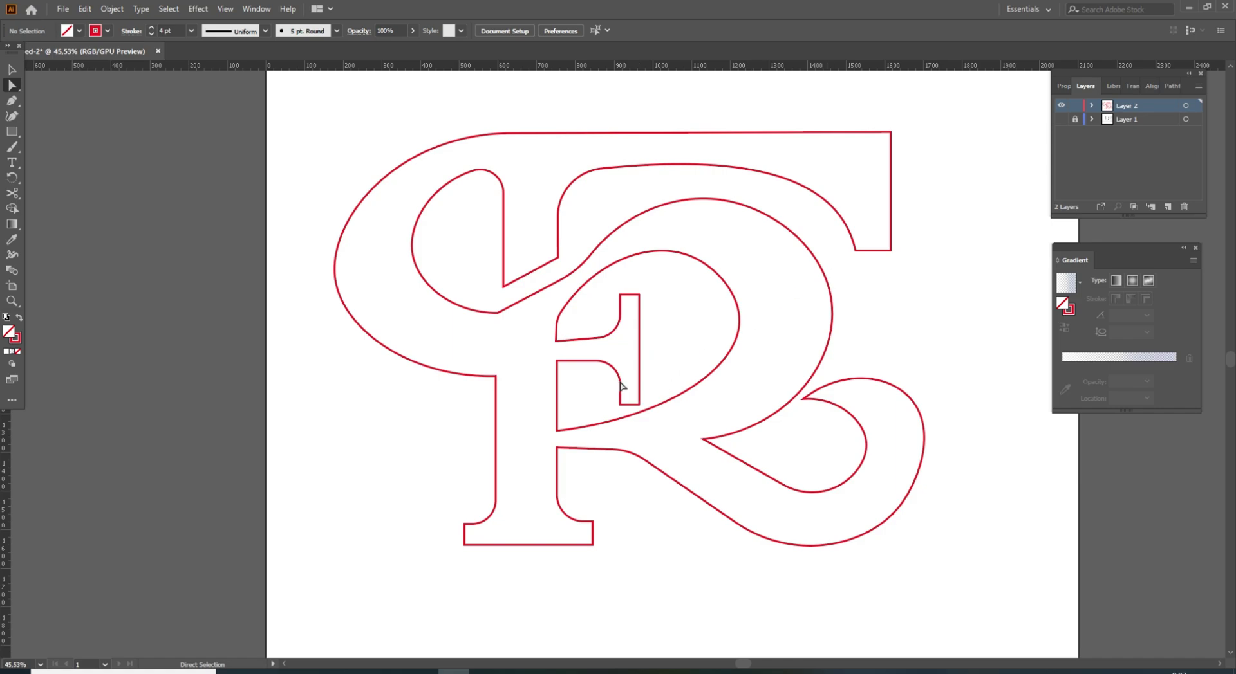
click(499, 315)
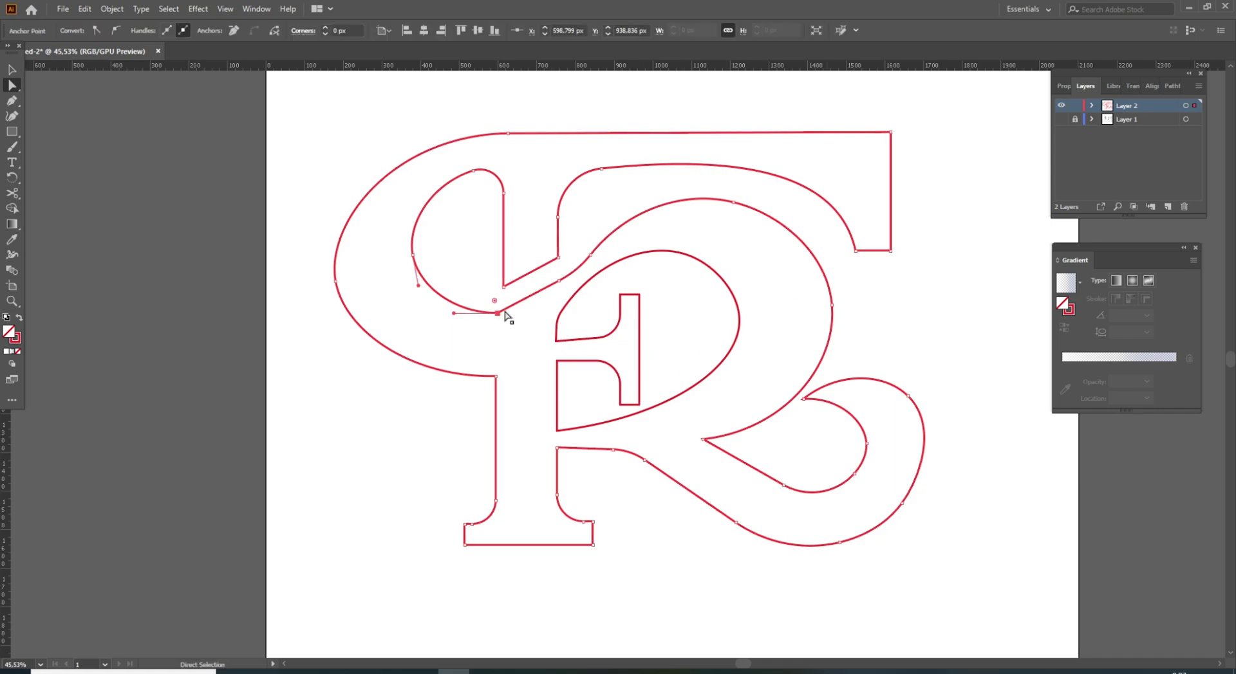
key(v)
click(446, 460)
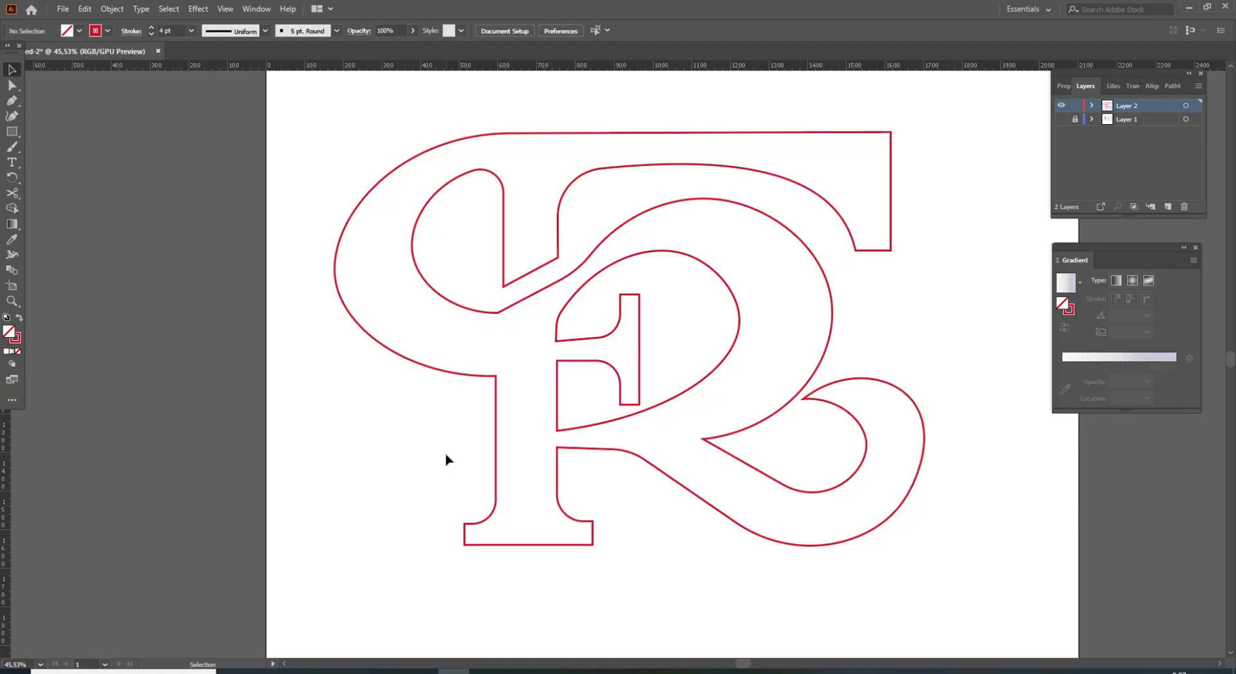
Try swapping fill and stroke on all the lettering paths for a solid red fill, and undo the swap.
key(ctrl+0)
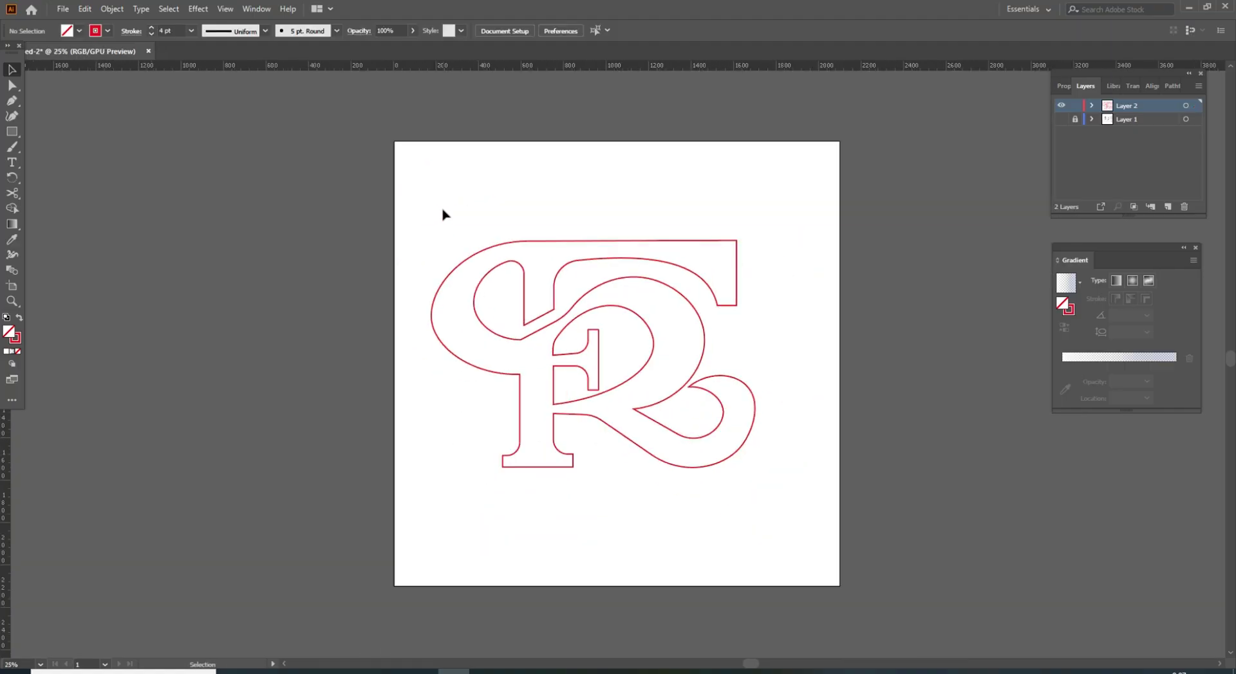
drag(442, 214, 777, 516)
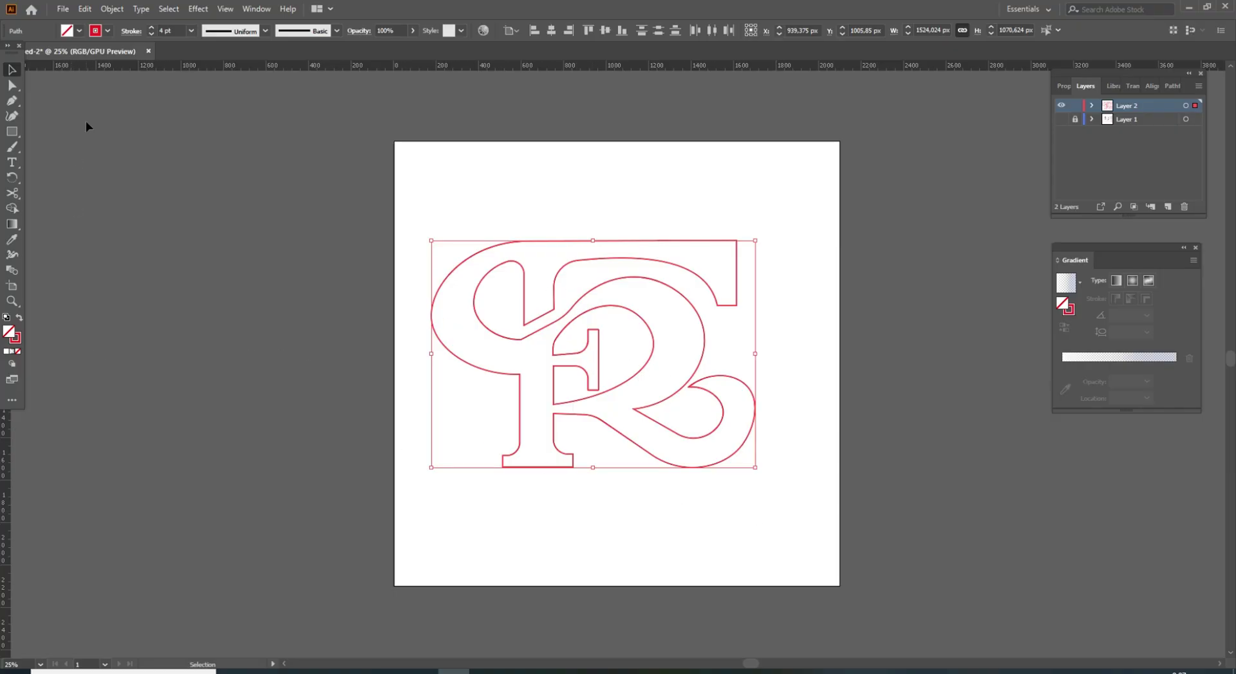
click(19, 317)
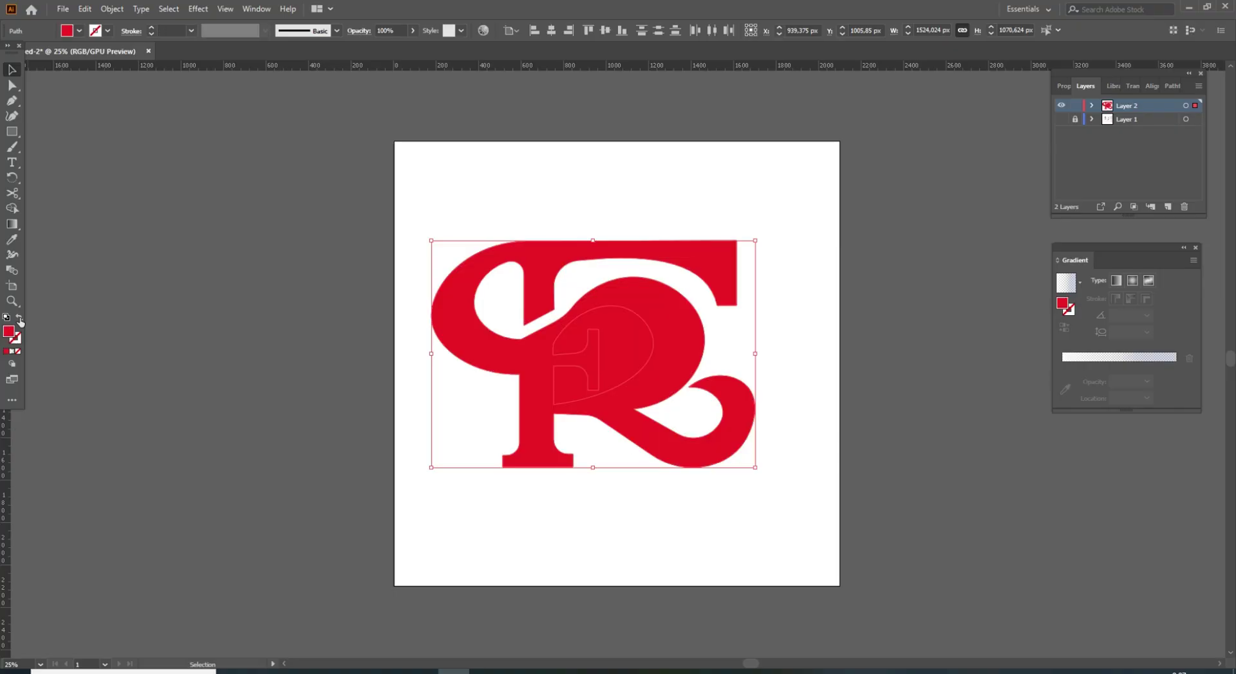
key(ctrl+z)
click(371, 335)
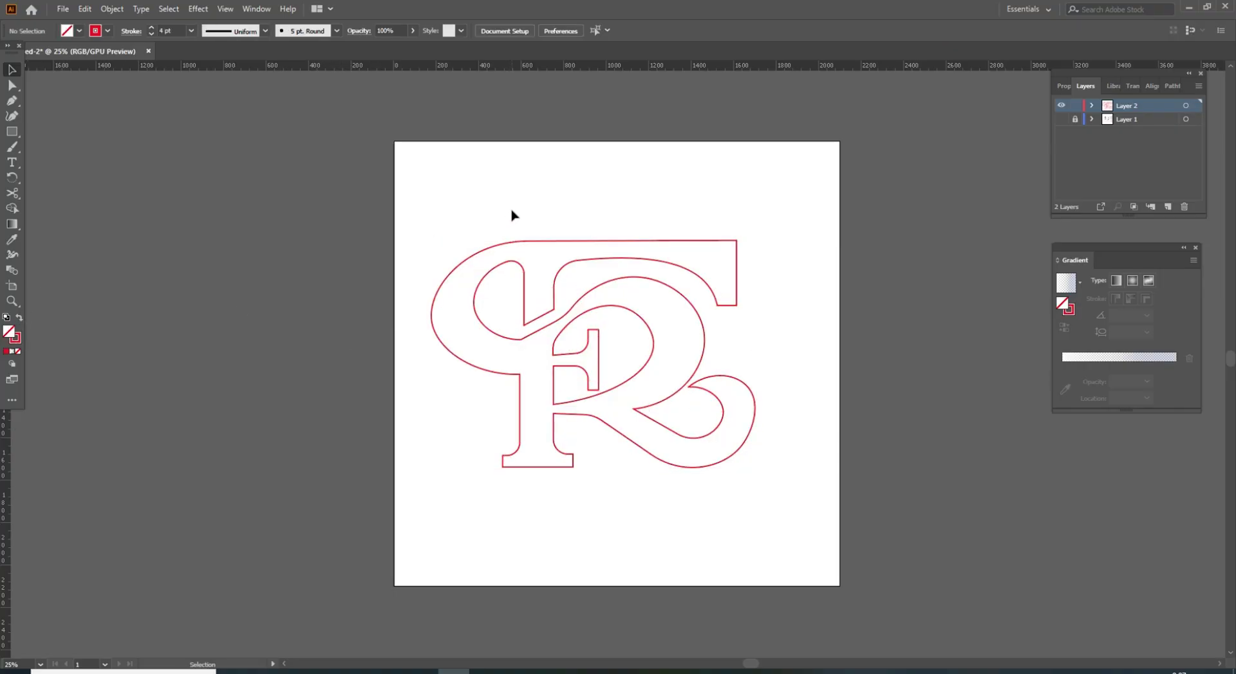
Combine all the lettering paths into one compound path with the Pathfinder Exclude mode.
mouse_move(511, 210)
mouse_down()
mouse_move(657, 433)
mouse_move(775, 520)
mouse_up()
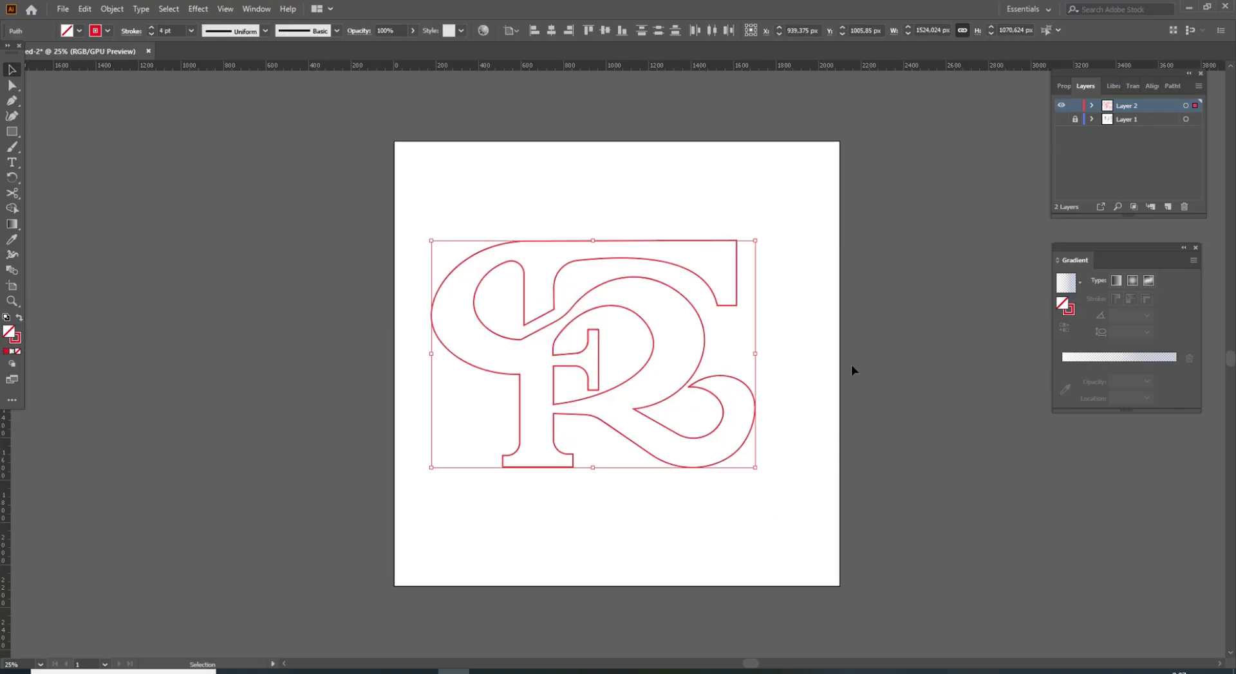
click(1172, 87)
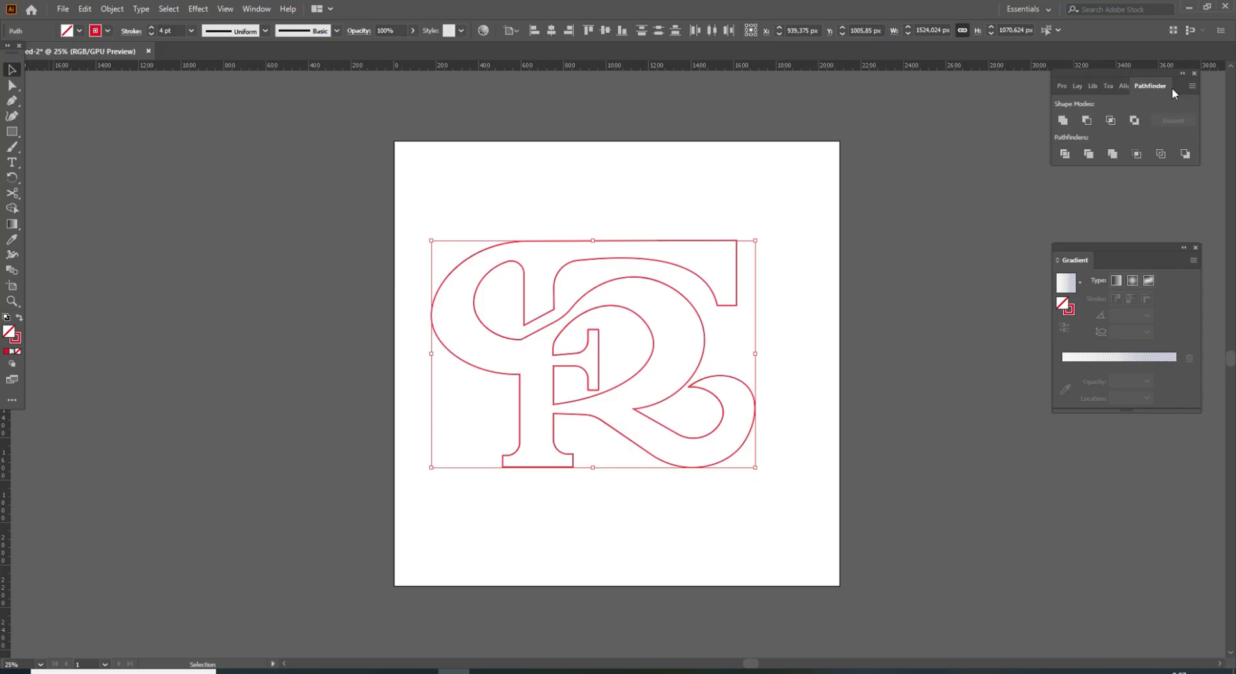
click(1134, 121)
click(778, 267)
drag(735, 199, 549, 359)
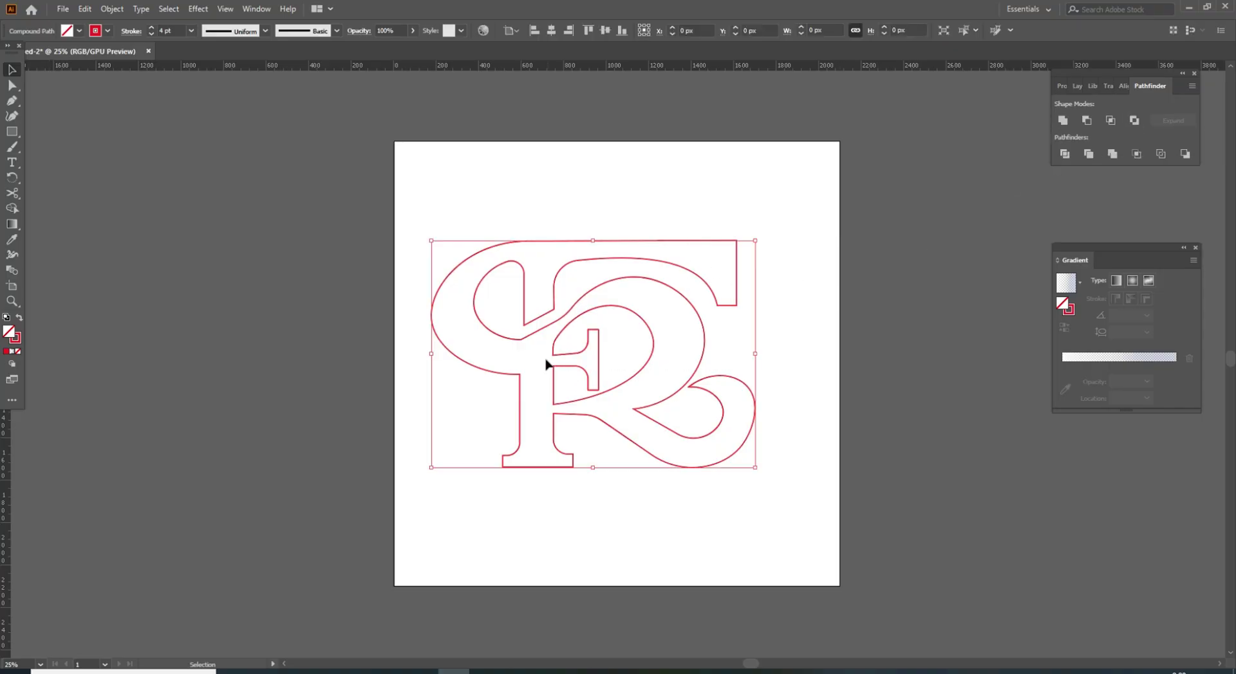
Swap fill and stroke on the combined lettering and change its fill color to black.
click(20, 318)
click(248, 322)
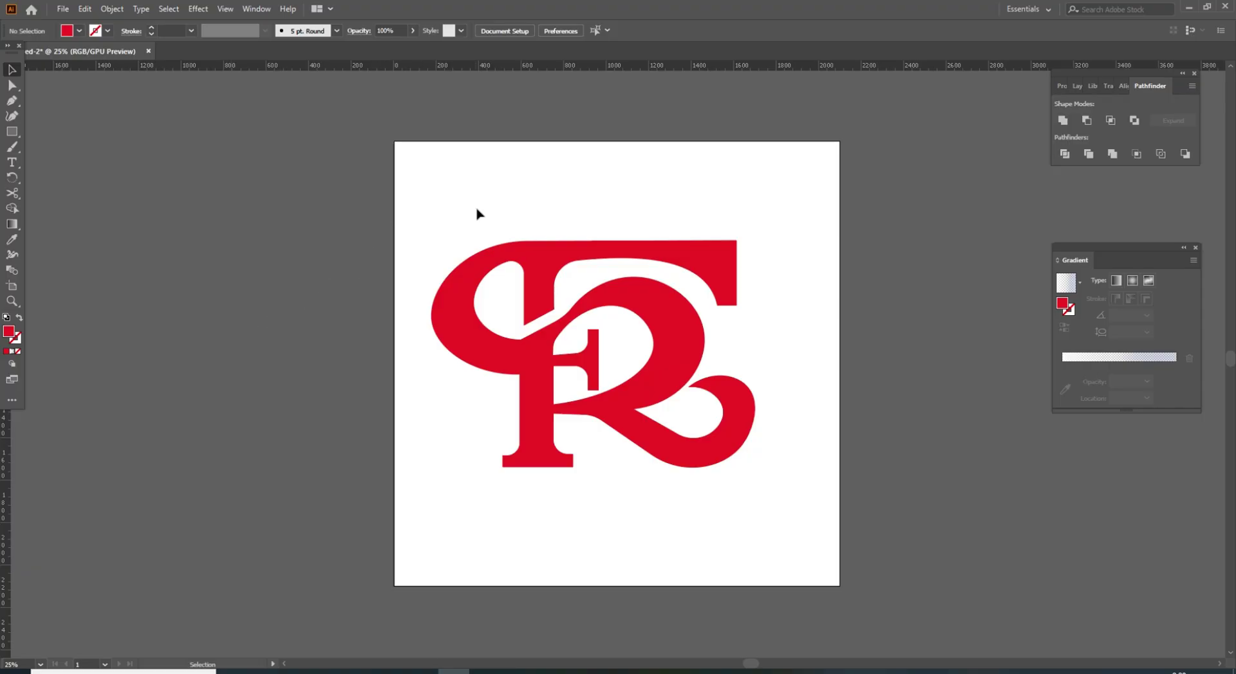
drag(476, 199, 720, 499)
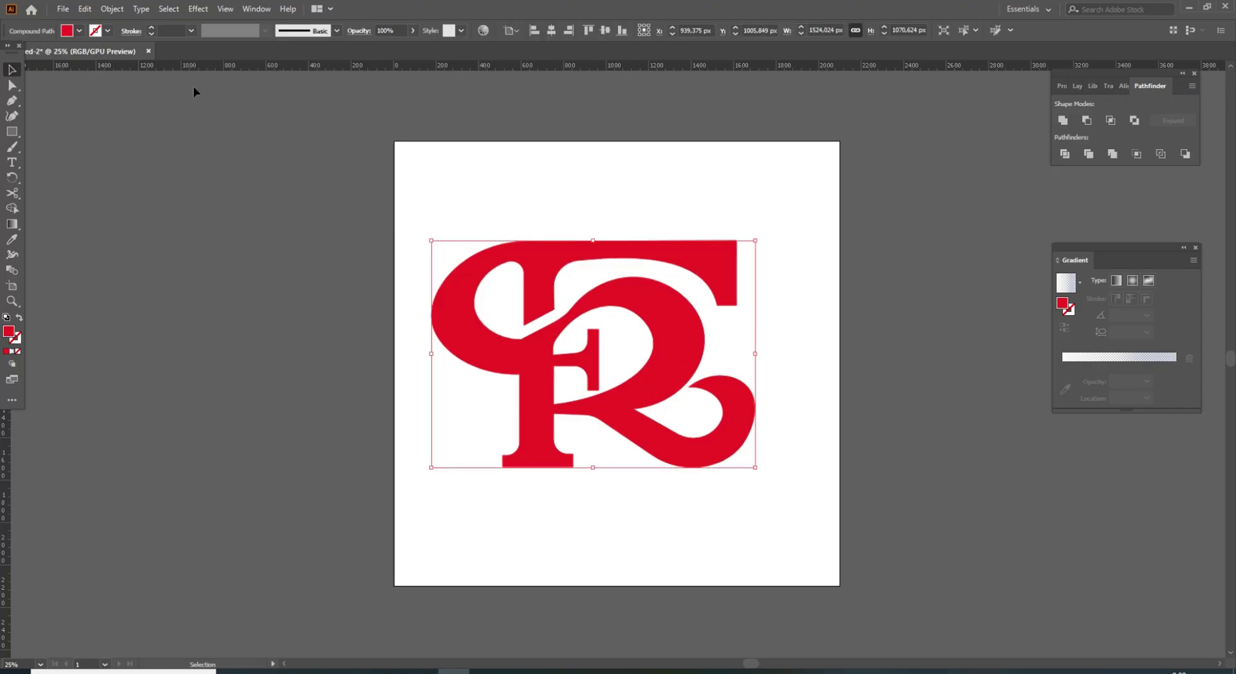
click(77, 30)
click(34, 54)
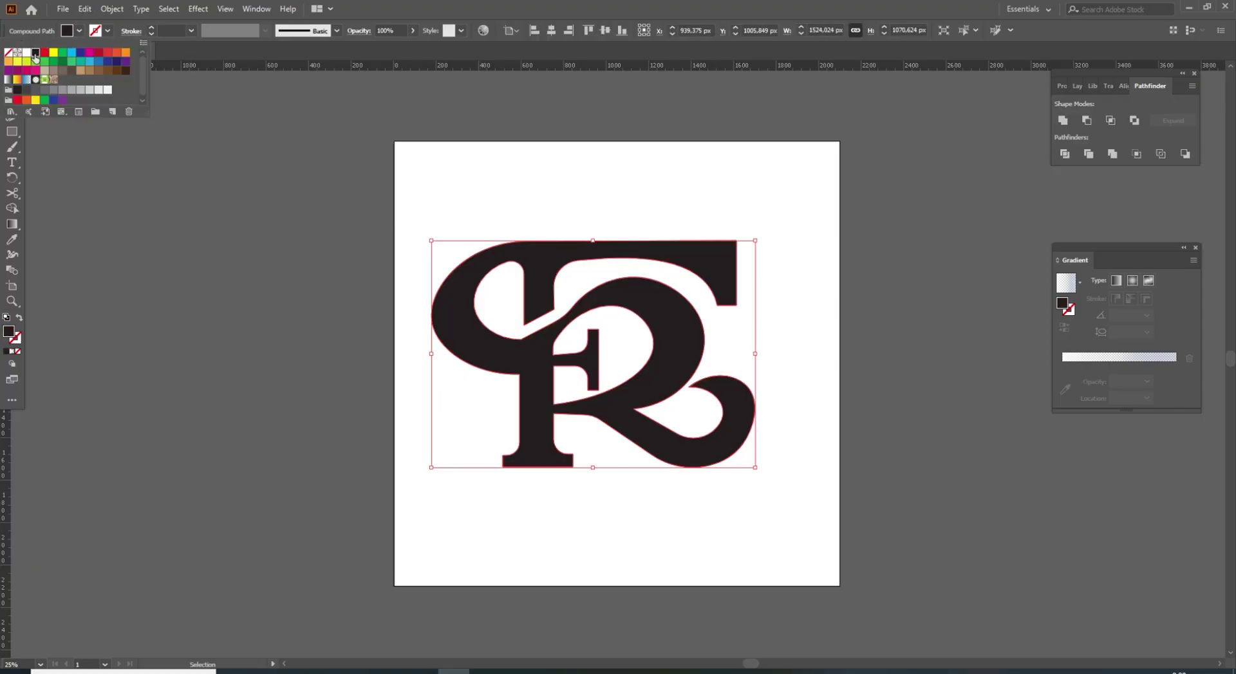
click(295, 193)
click(295, 194)
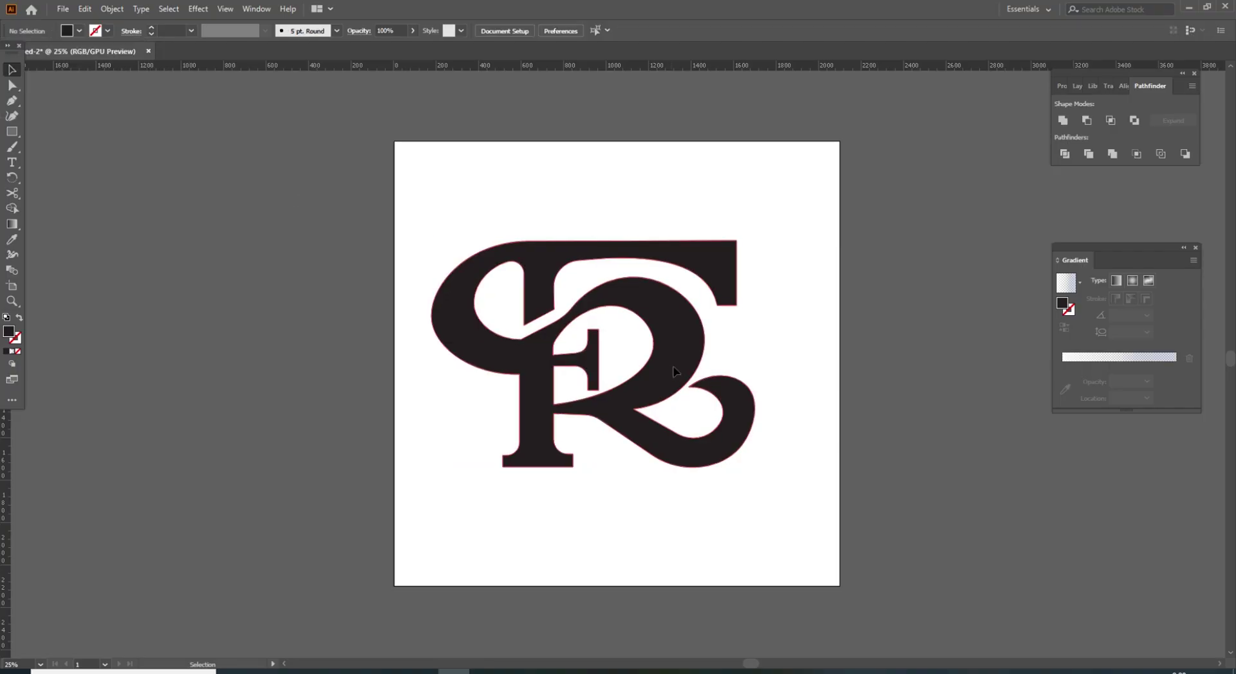
Move the monogram toward the artboard's center and enlarge it proportionally about its own center.
mouse_move(673, 367)
mouse_down()
mouse_move(707, 380)
mouse_move(693, 370)
mouse_up()
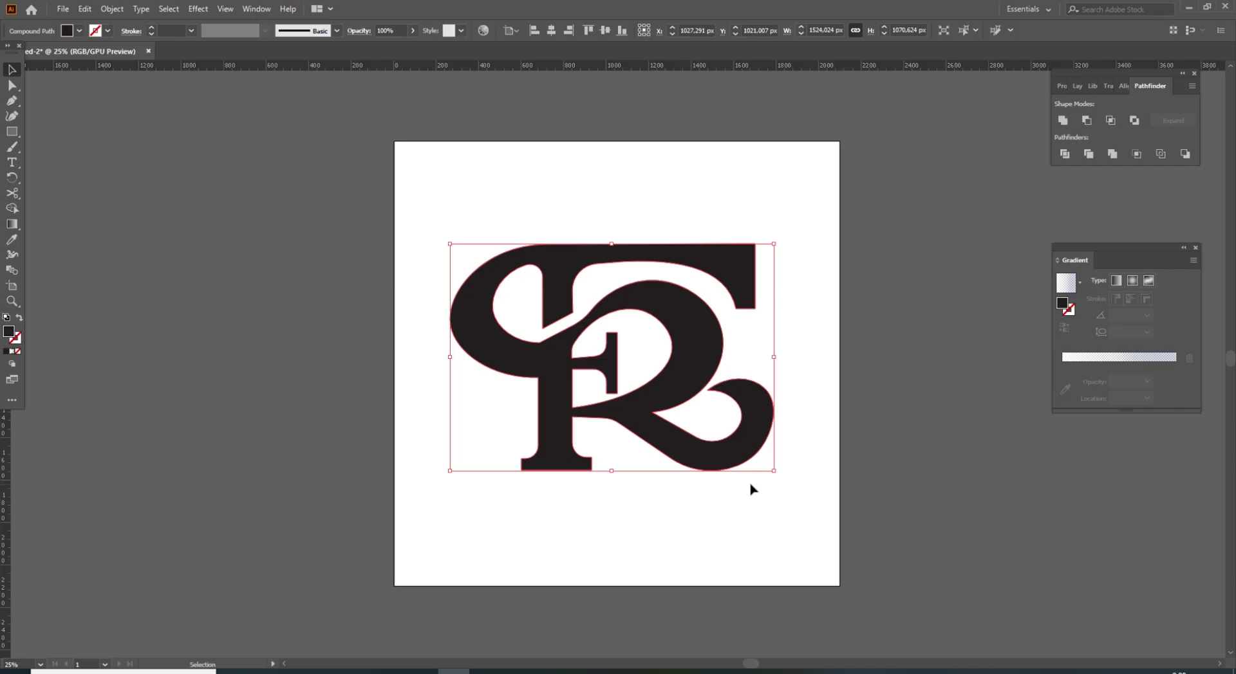
drag(776, 473, 793, 487)
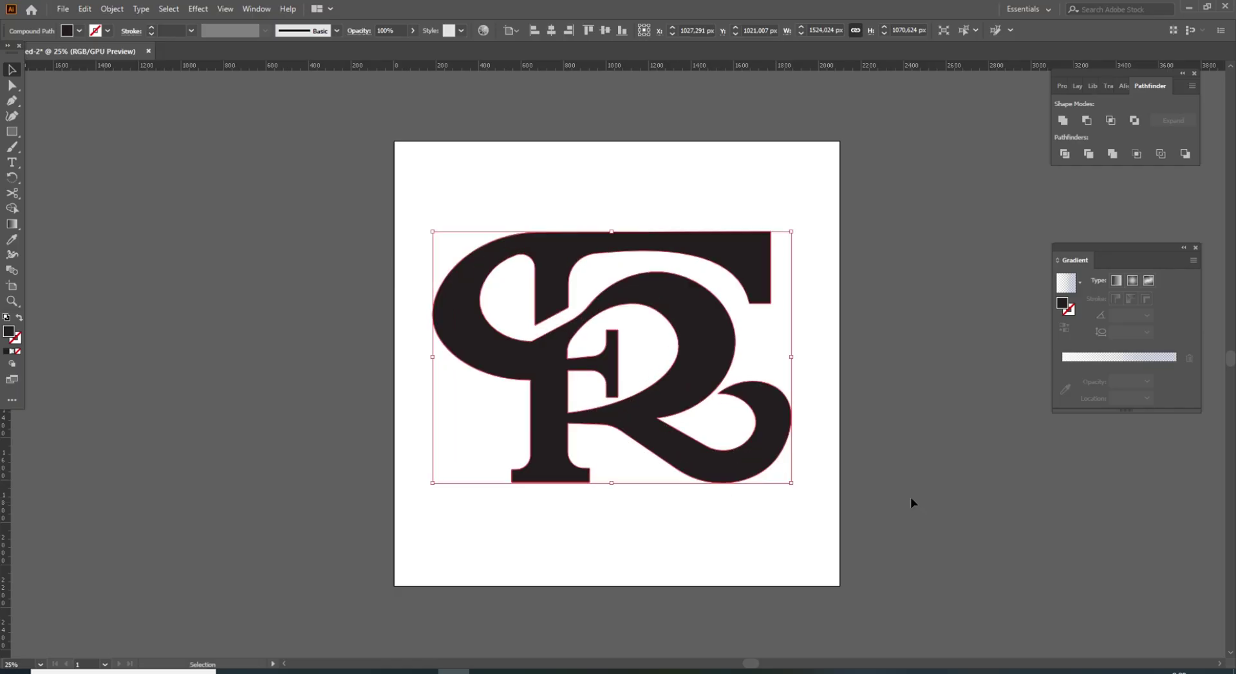
click(905, 496)
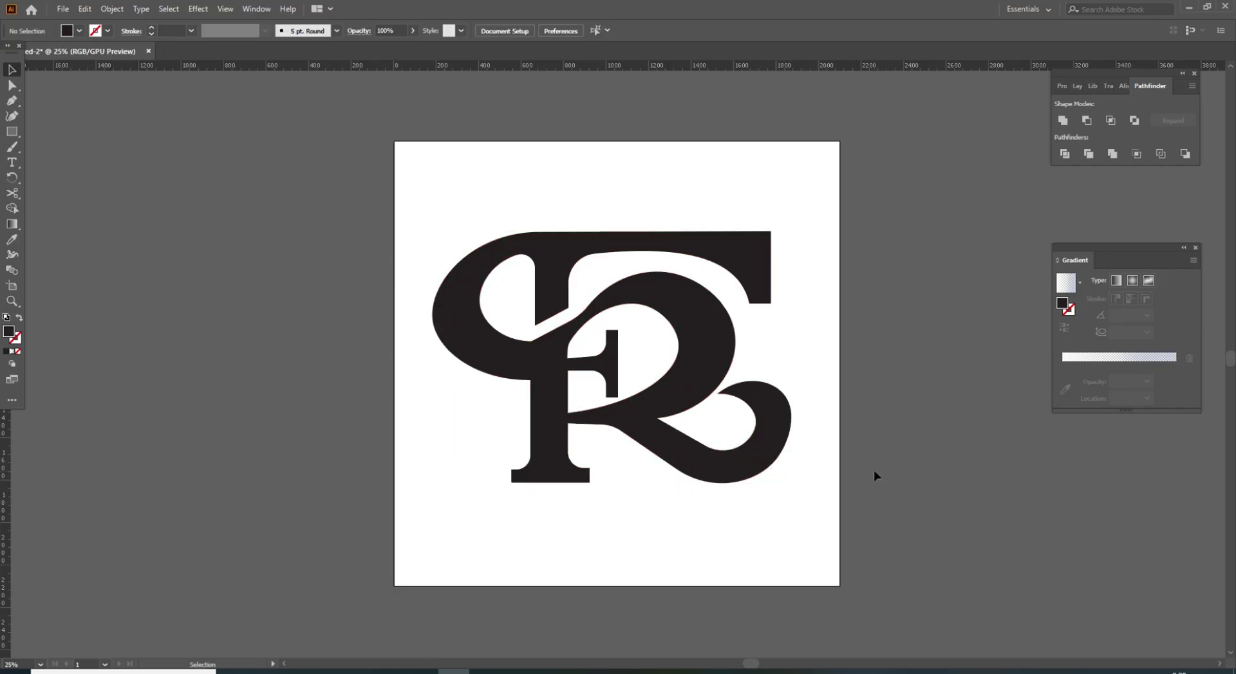
Round the lower corner of the T curl's inner opening, where it meets the diagonal gap, to about 97 px.
key(z)
drag(618, 385, 670, 433)
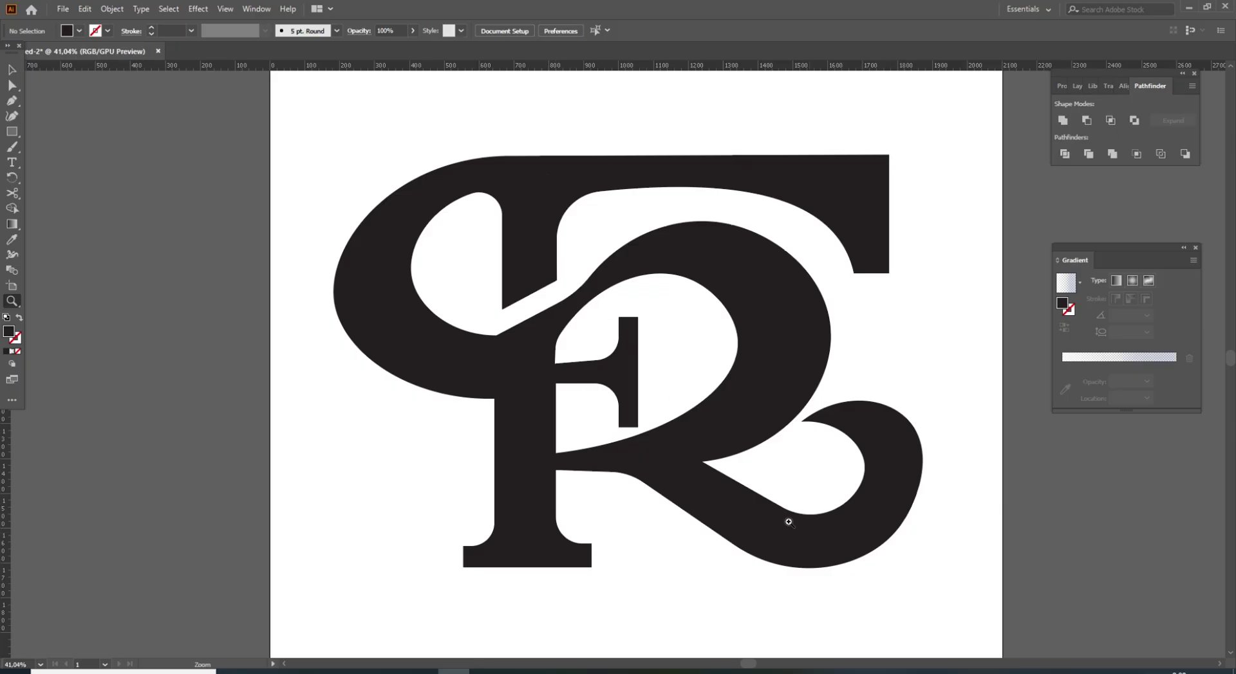
key(a)
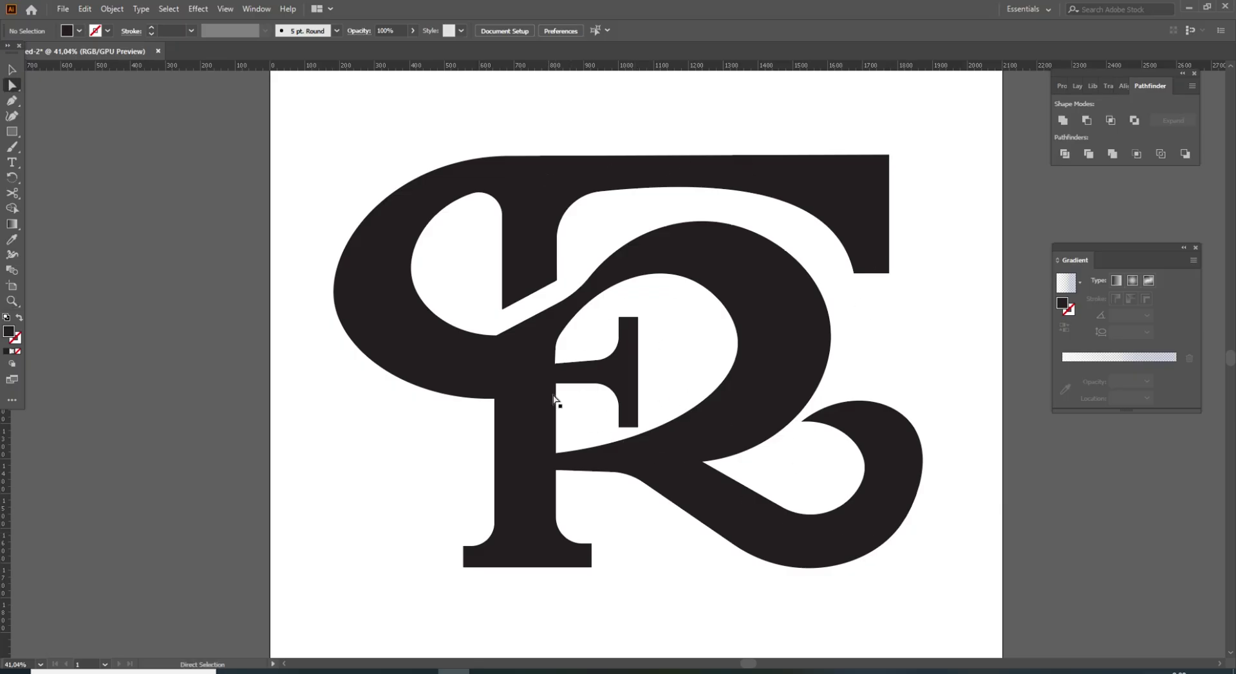
click(498, 337)
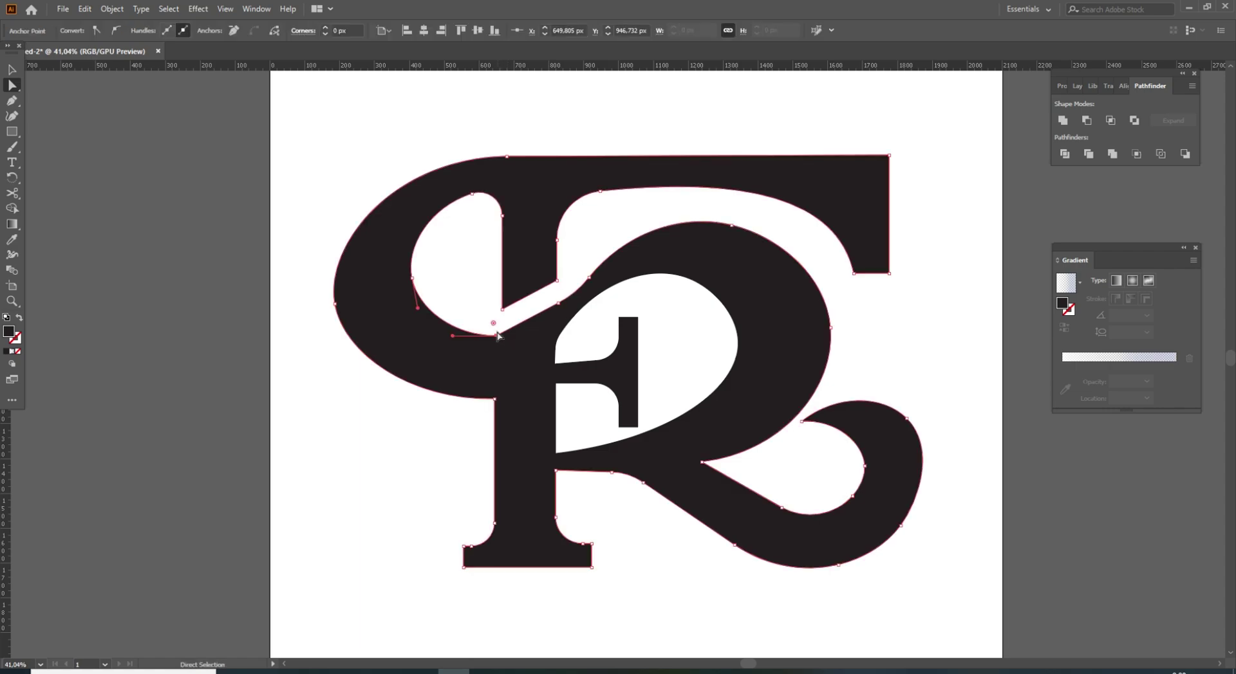
drag(495, 325, 487, 301)
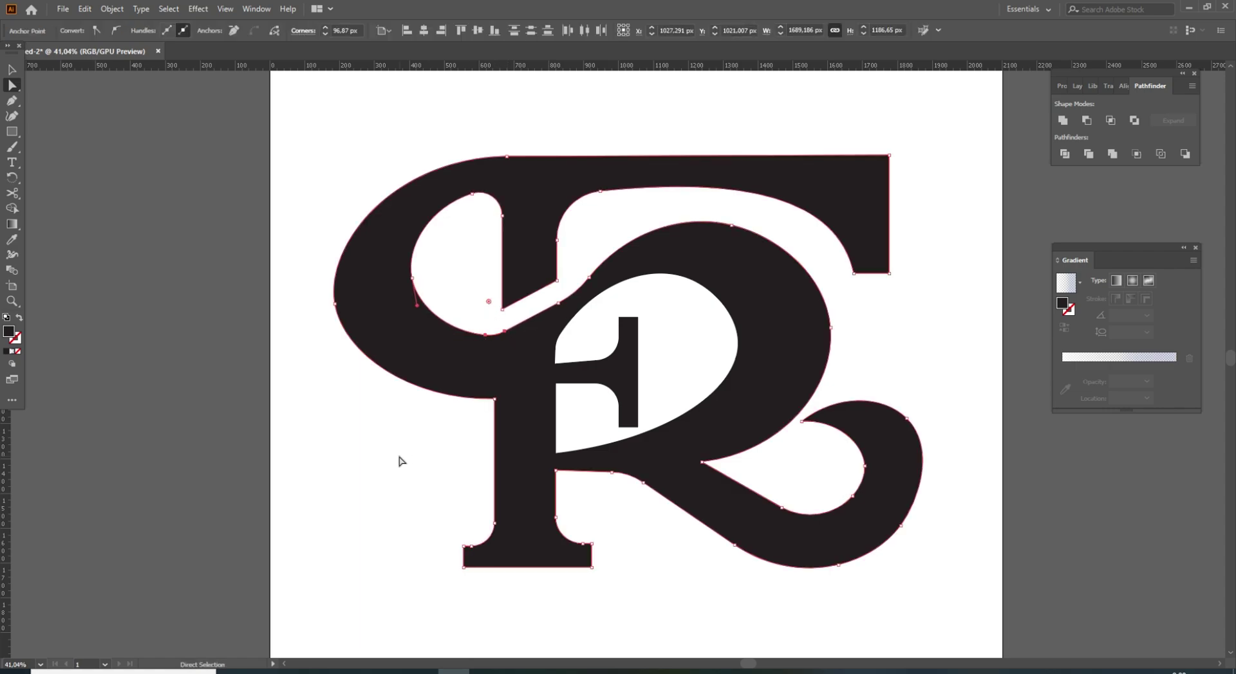
key(v)
click(380, 461)
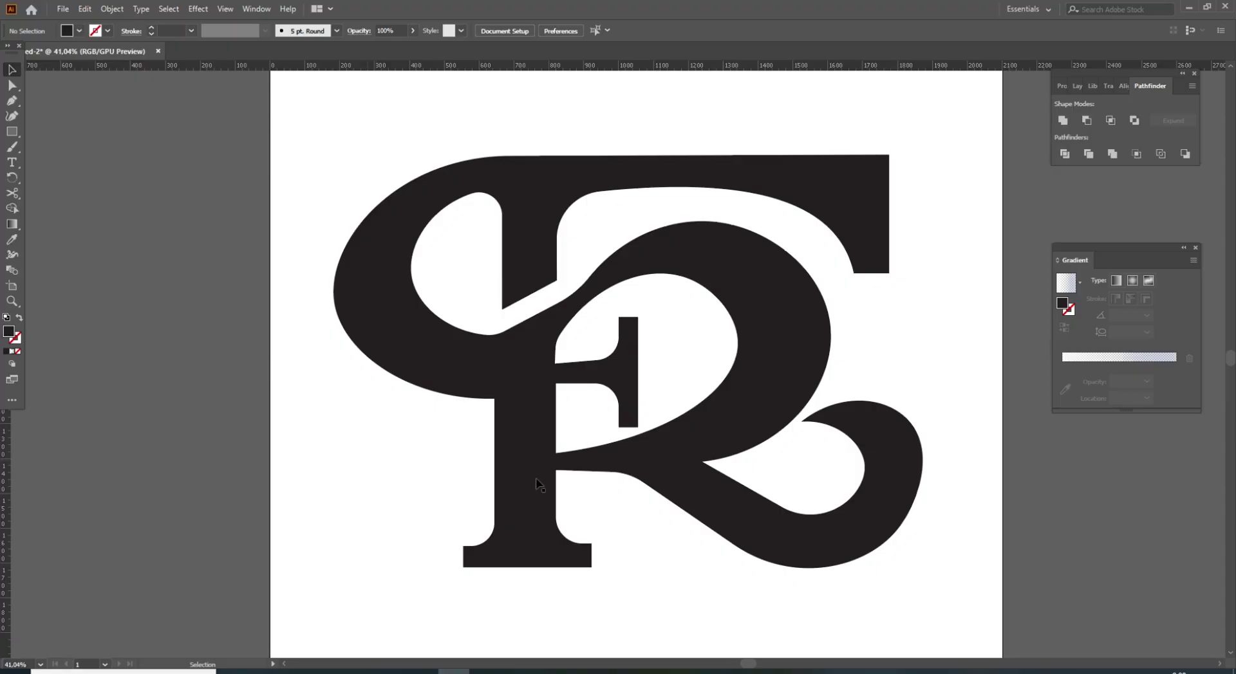
Copy the monogram and paste it as a vector smart object into Photoshop's "Place your design here" document.
key(ctrl+minus)
key(ctrl+minus)
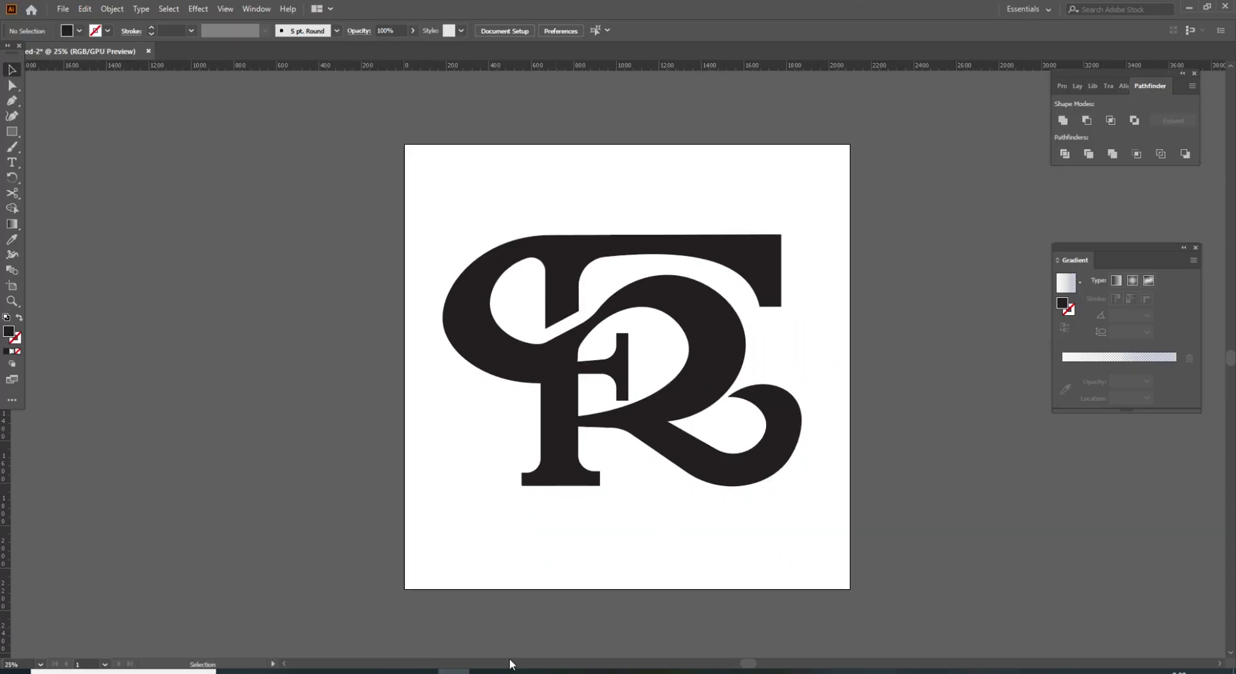
click(549, 671)
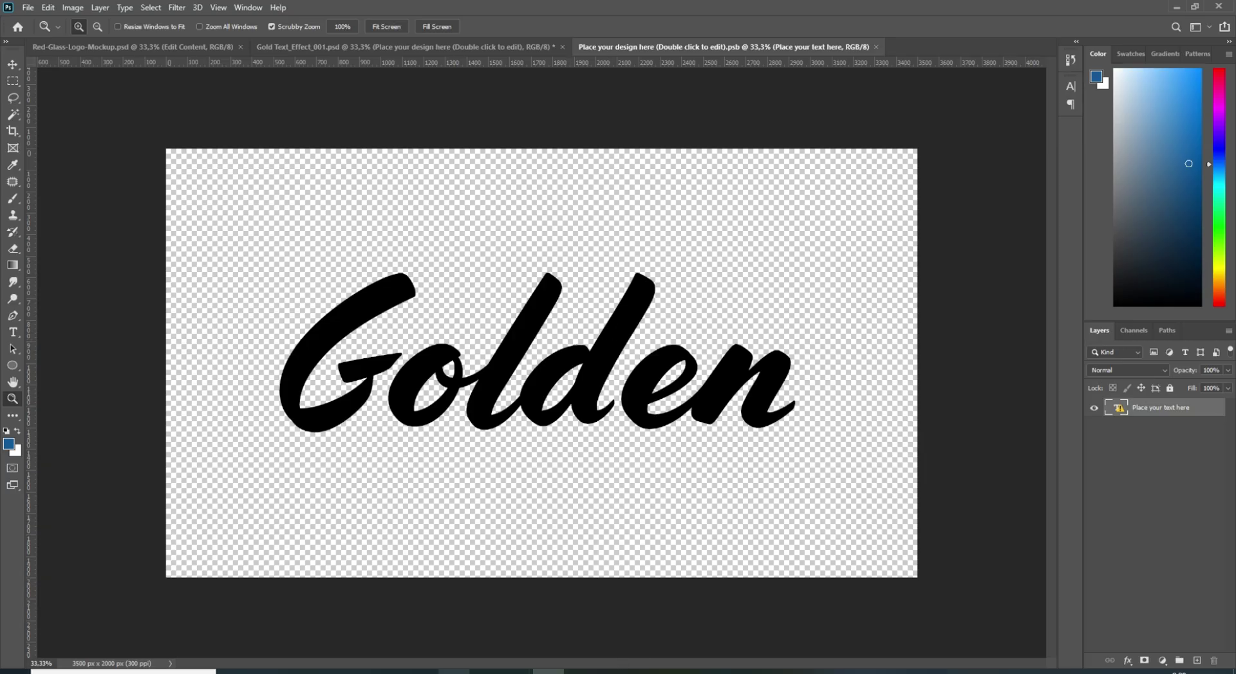
click(454, 671)
drag(480, 194, 717, 475)
drag(673, 407, 566, 403)
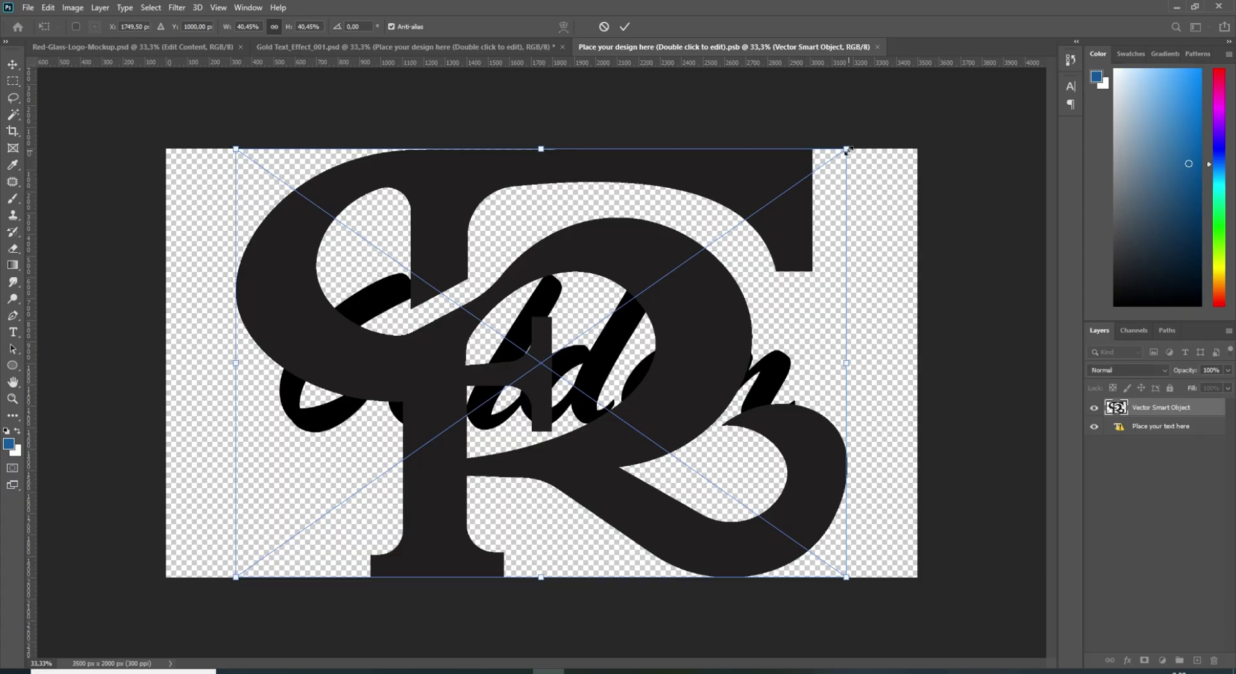
Scale the pasted monogram down proportionally to about 21% and place it in the middle of the canvas.
drag(830, 160, 610, 340)
drag(516, 471, 634, 392)
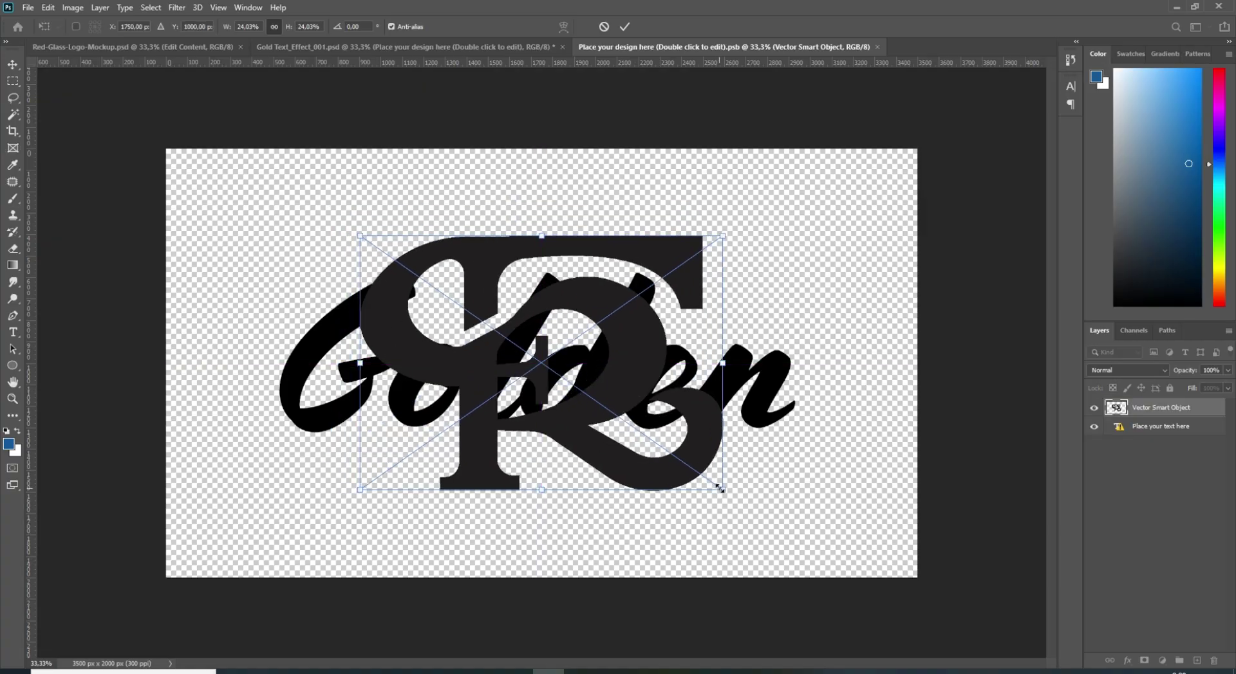
drag(721, 489, 677, 458)
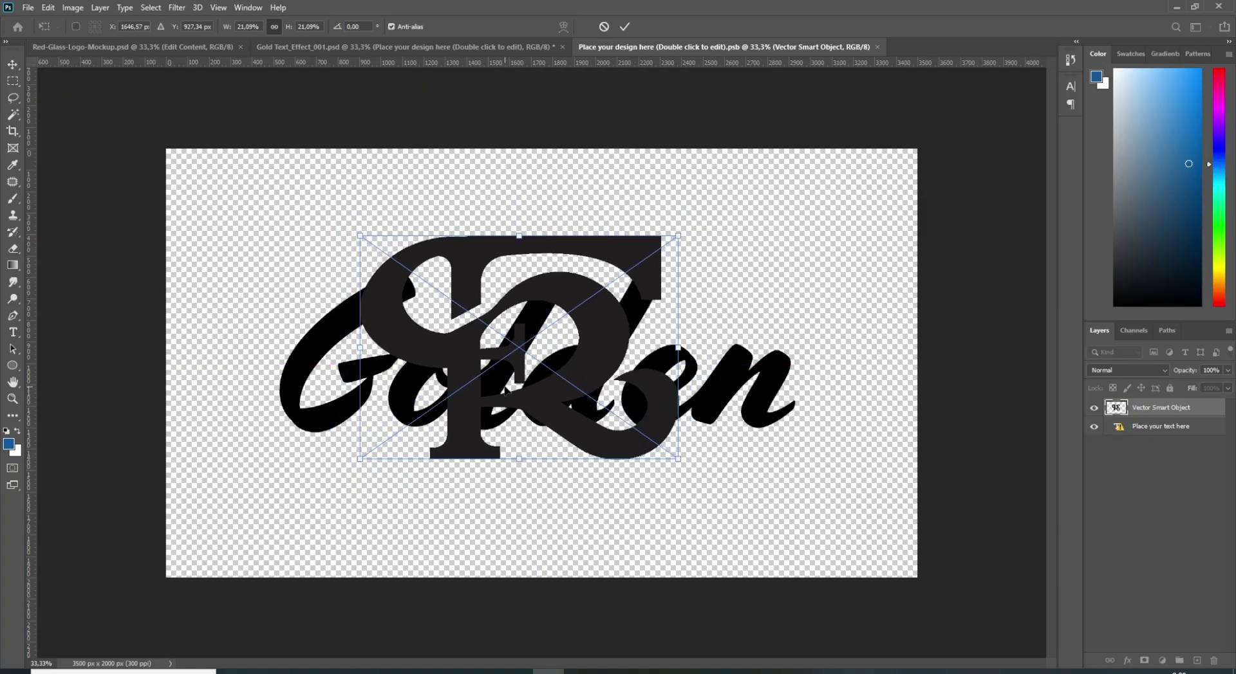
drag(541, 408, 557, 428)
key(z)
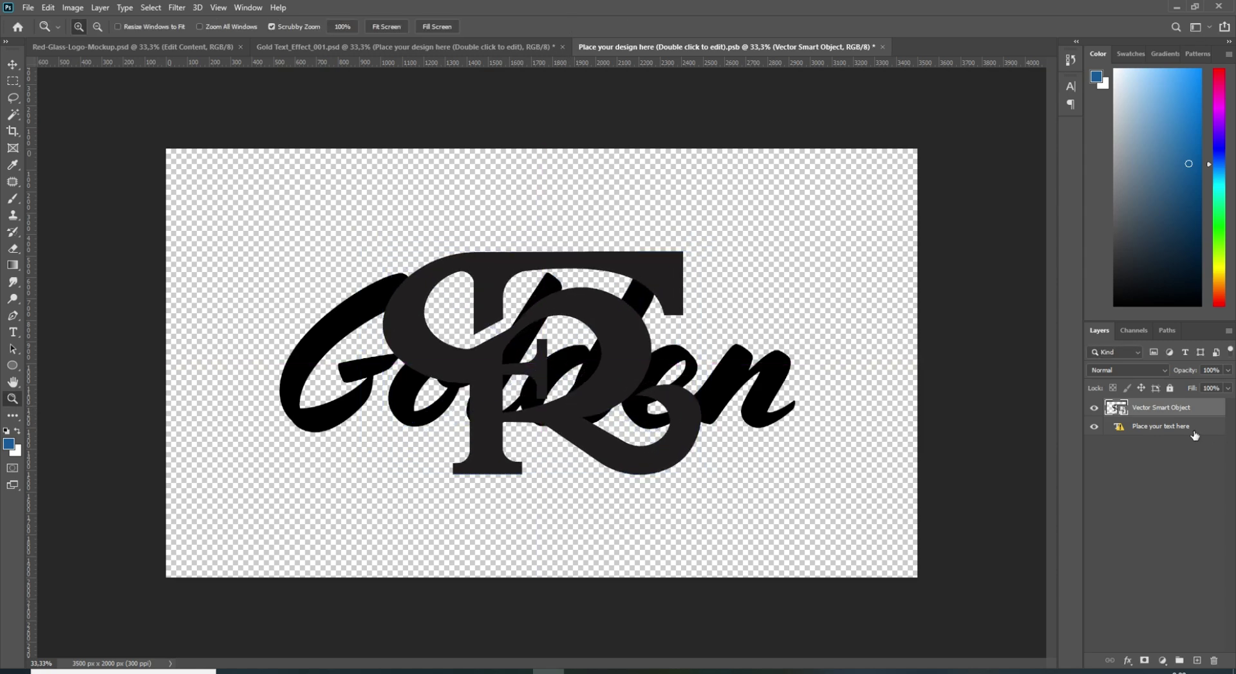
Hide the "Place your text here" layer, and close the design document with its changes saved.
click(1094, 426)
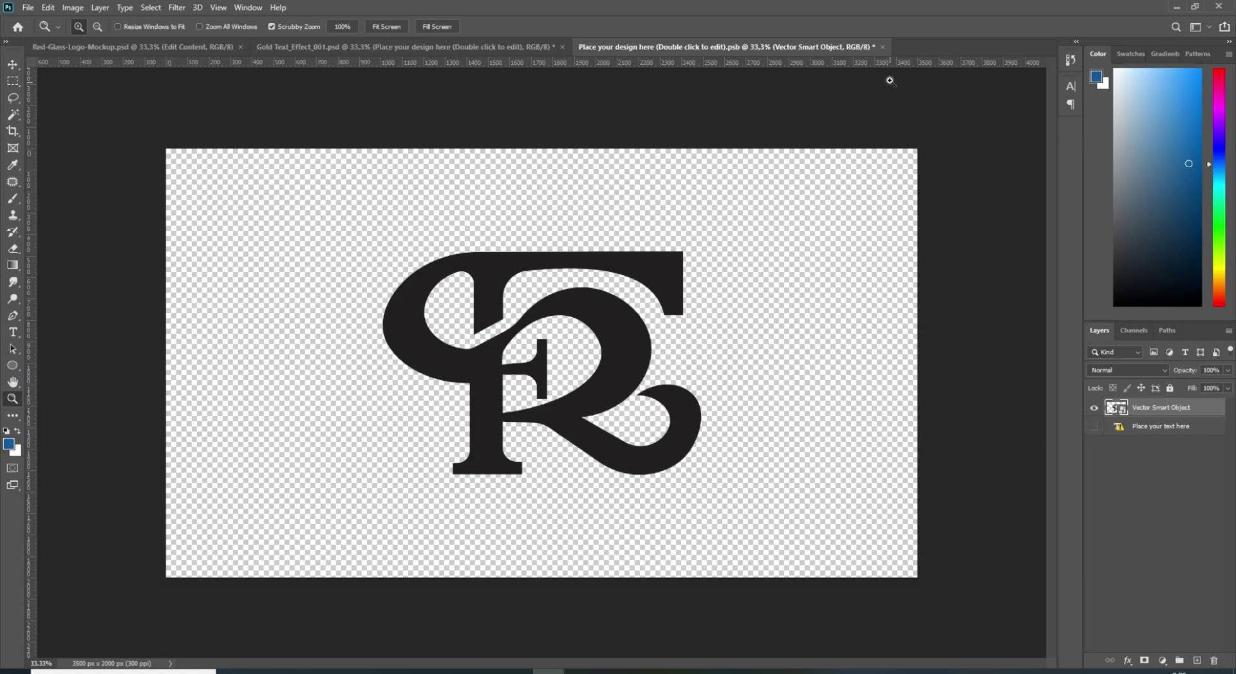
click(882, 46)
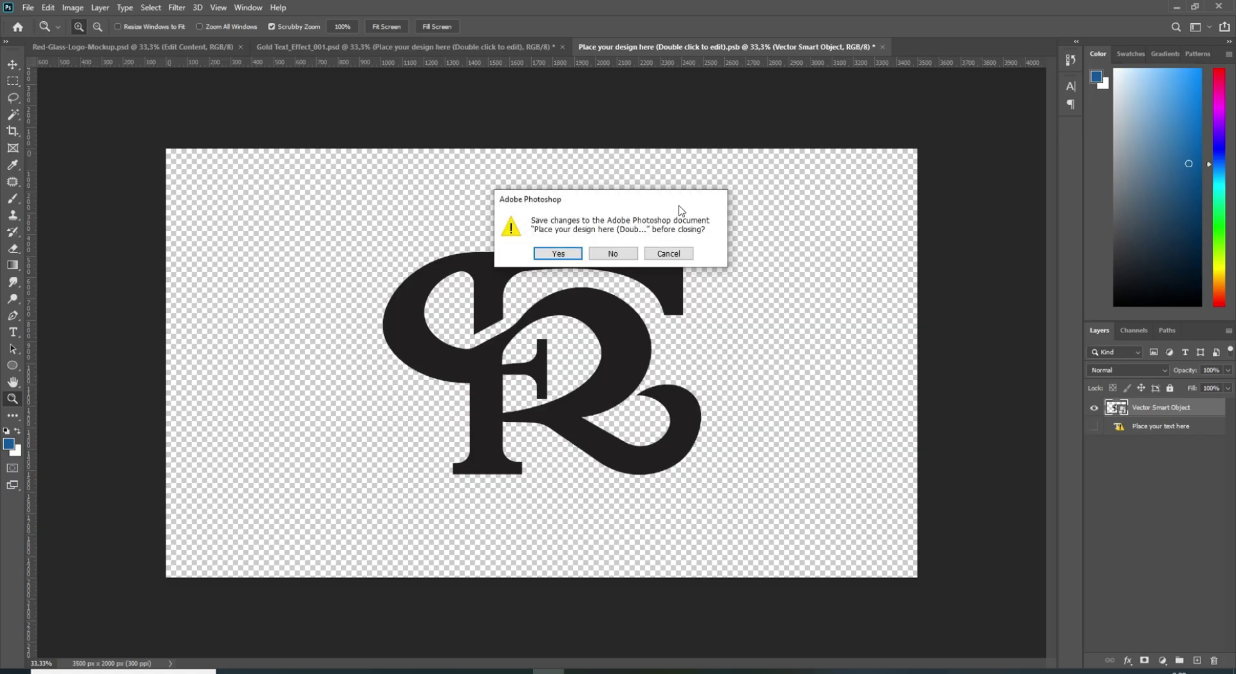
click(556, 254)
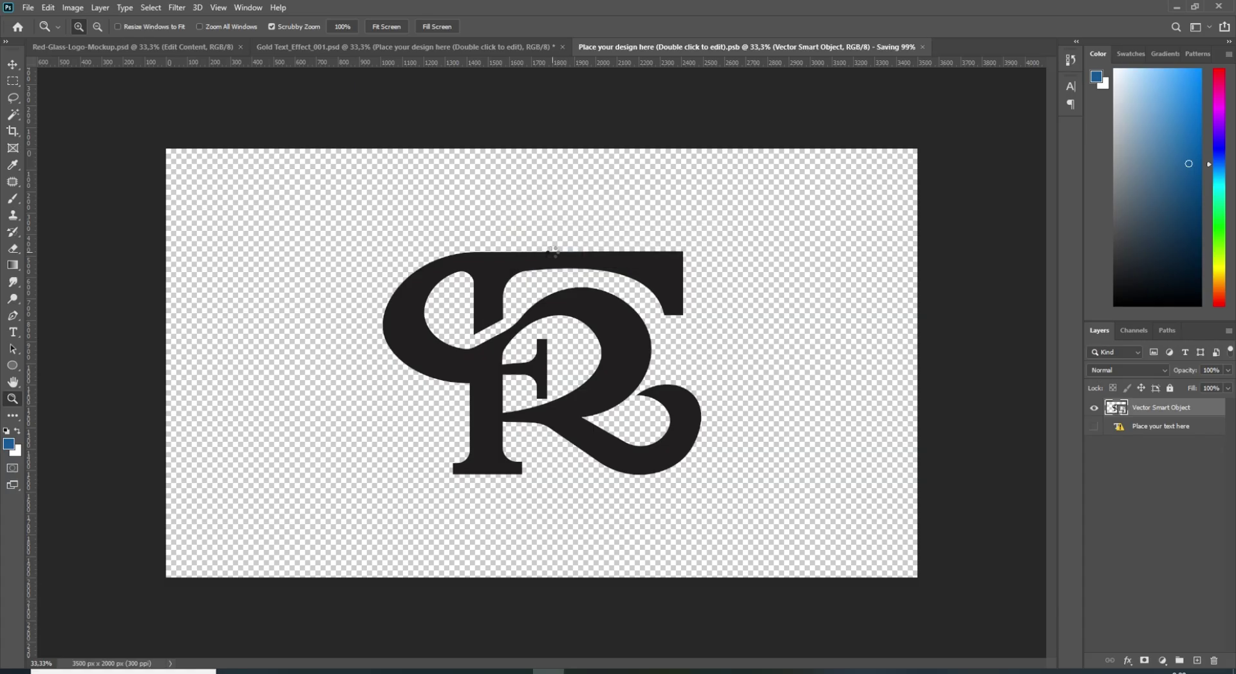